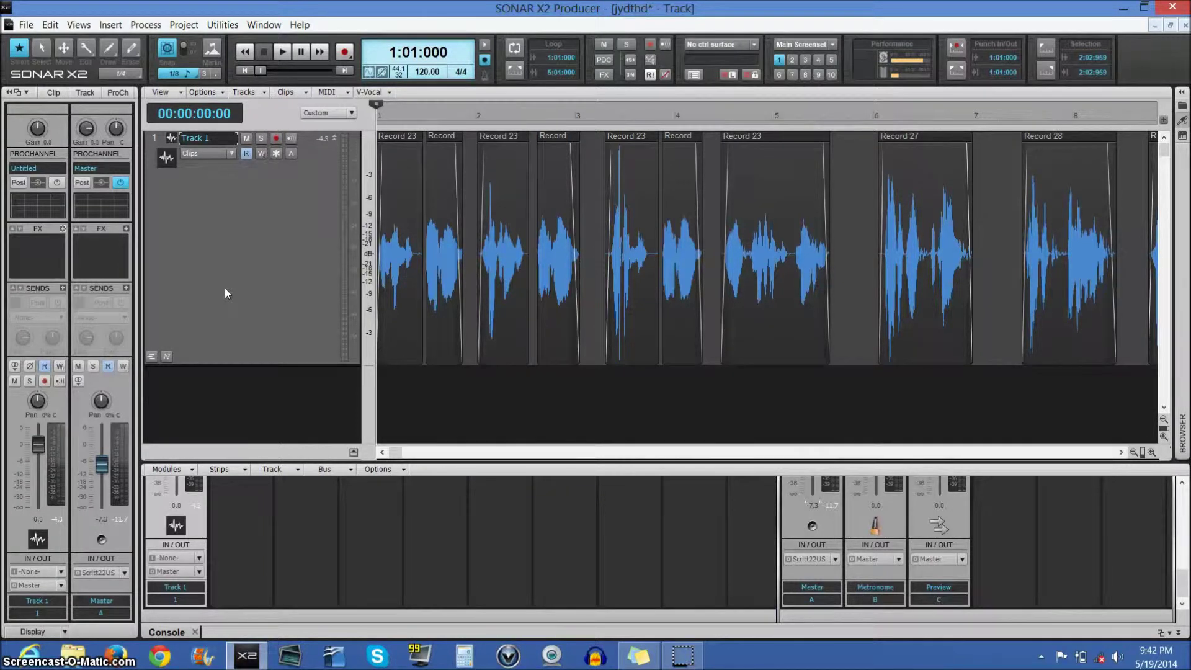
Insert Pitch Shifter (32-bit) from Audio FX > vstplugins into Track 1's FX bin
{"action": "left_click", "coordinate": [62, 228]}
{"action": "left_click", "coordinate": [105, 235]}
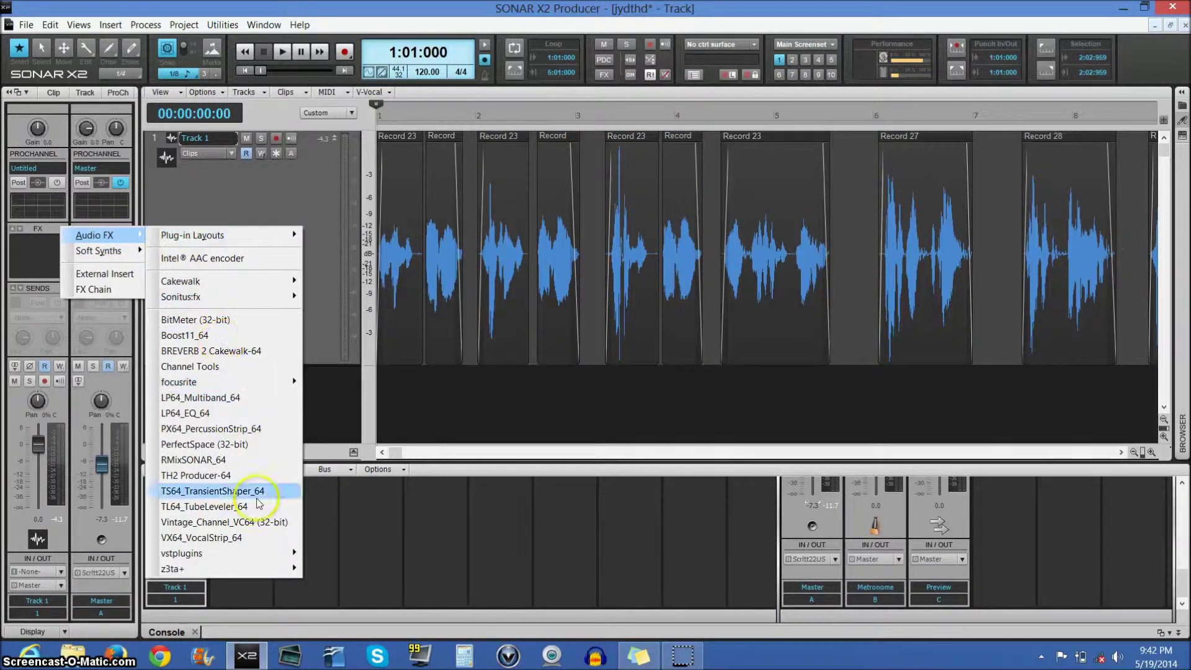
{"action": "mouse_move", "coordinate": [266, 552]}
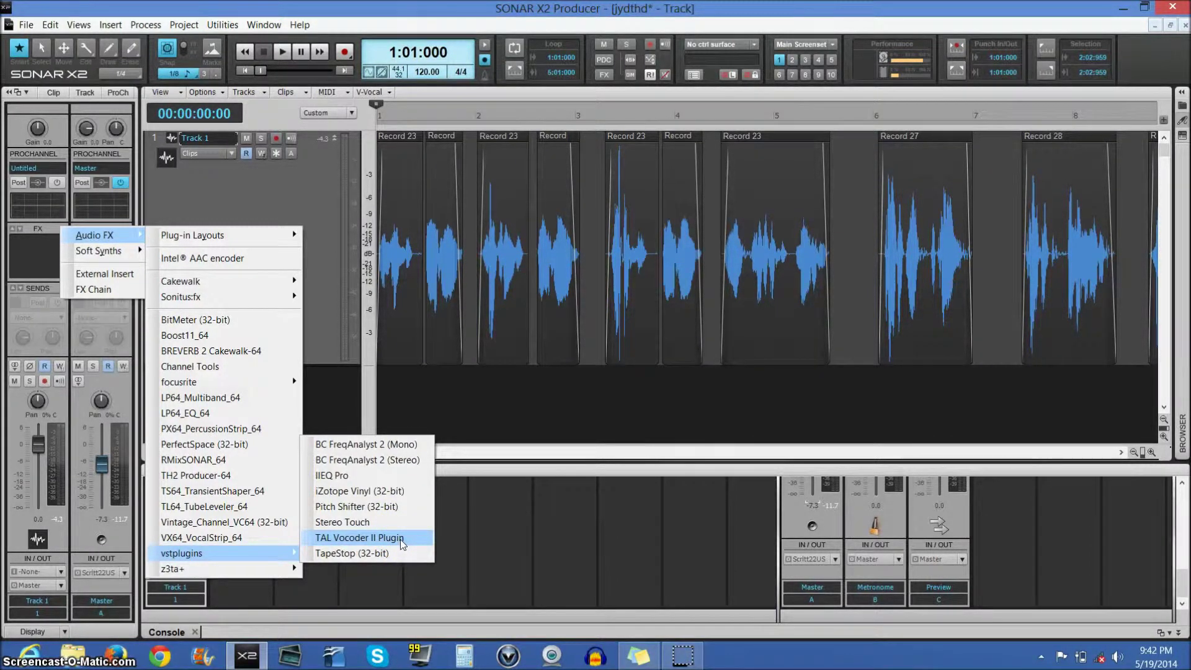
{"action": "left_click", "coordinate": [400, 539]}
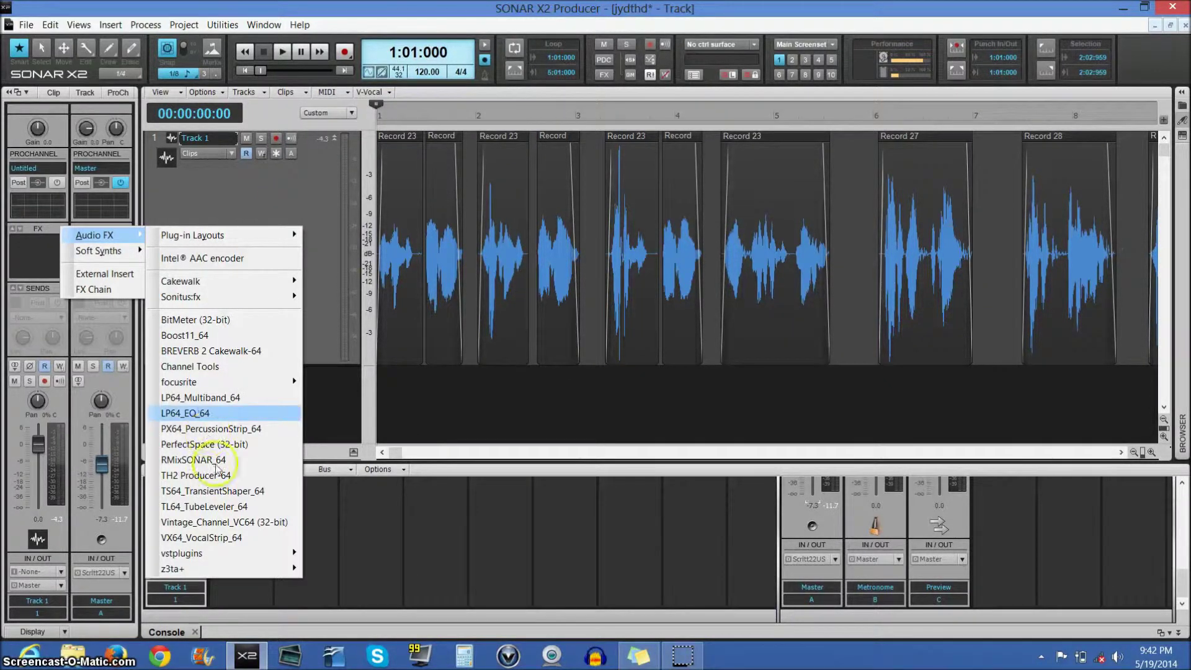
{"action": "mouse_move", "coordinate": [218, 555]}
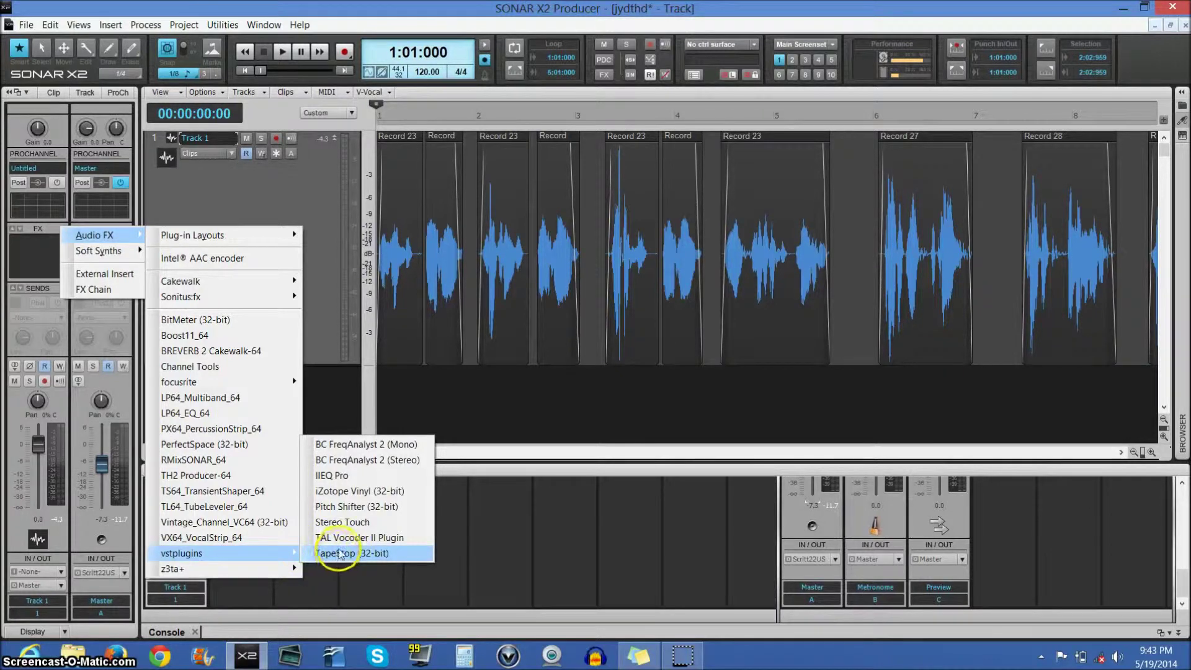
{"action": "left_click", "coordinate": [341, 507]}
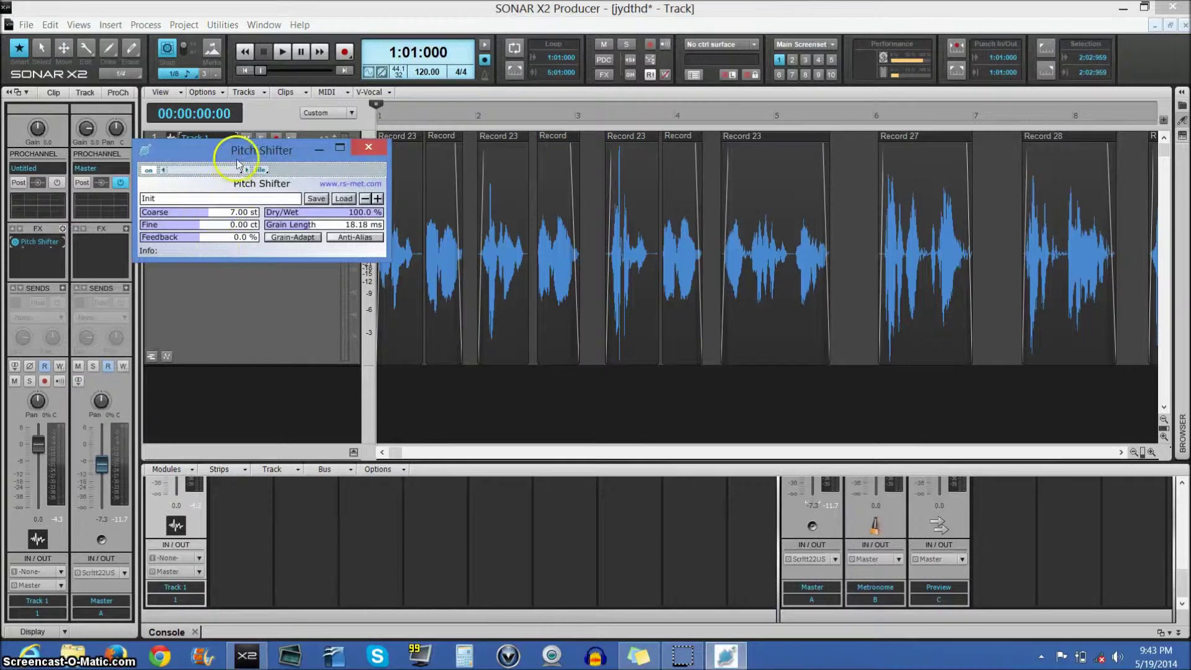
Move the Pitch Shifter window aside, toggle its bypass, and briefly play the vocal
{"action": "left_click_drag", "start_coordinate": [244, 149], "coordinate": [195, 289]}
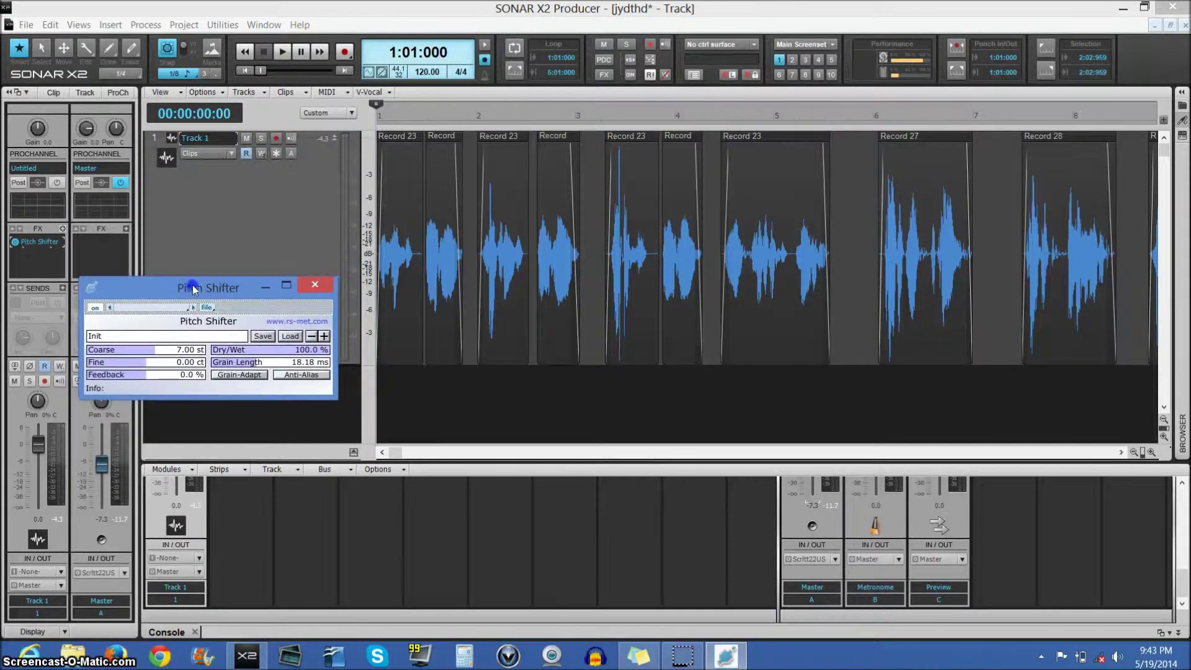
{"action": "left_click", "coordinate": [15, 242]}
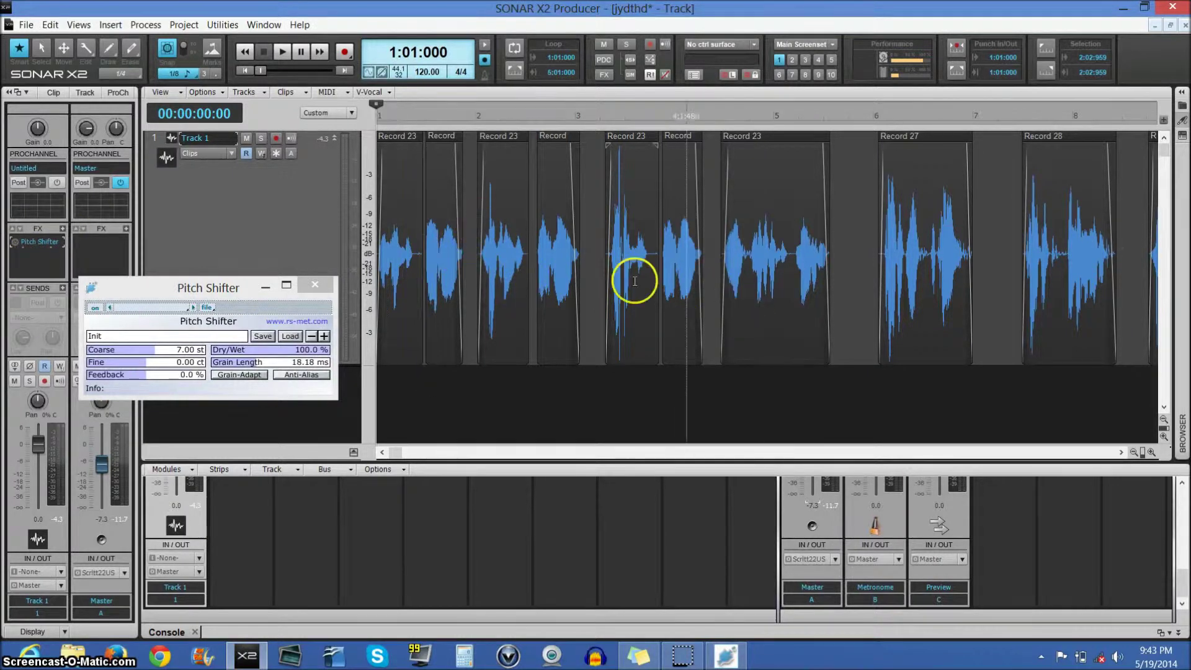
{"action": "left_click", "coordinate": [282, 53]}
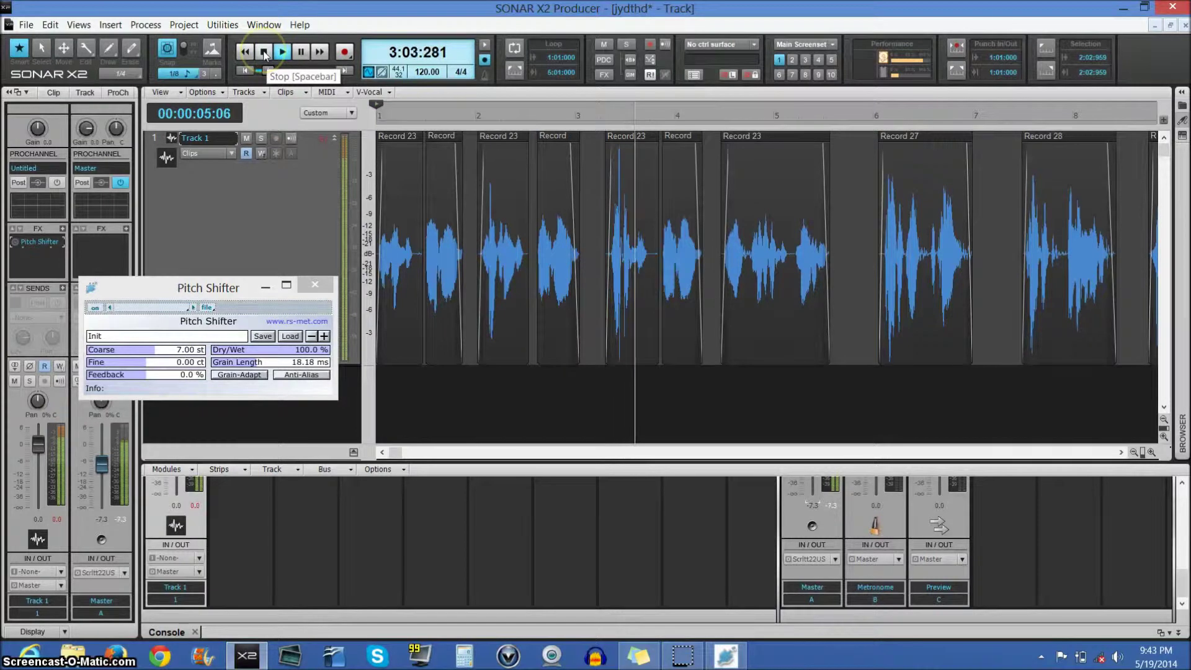
{"action": "left_click", "coordinate": [264, 52]}
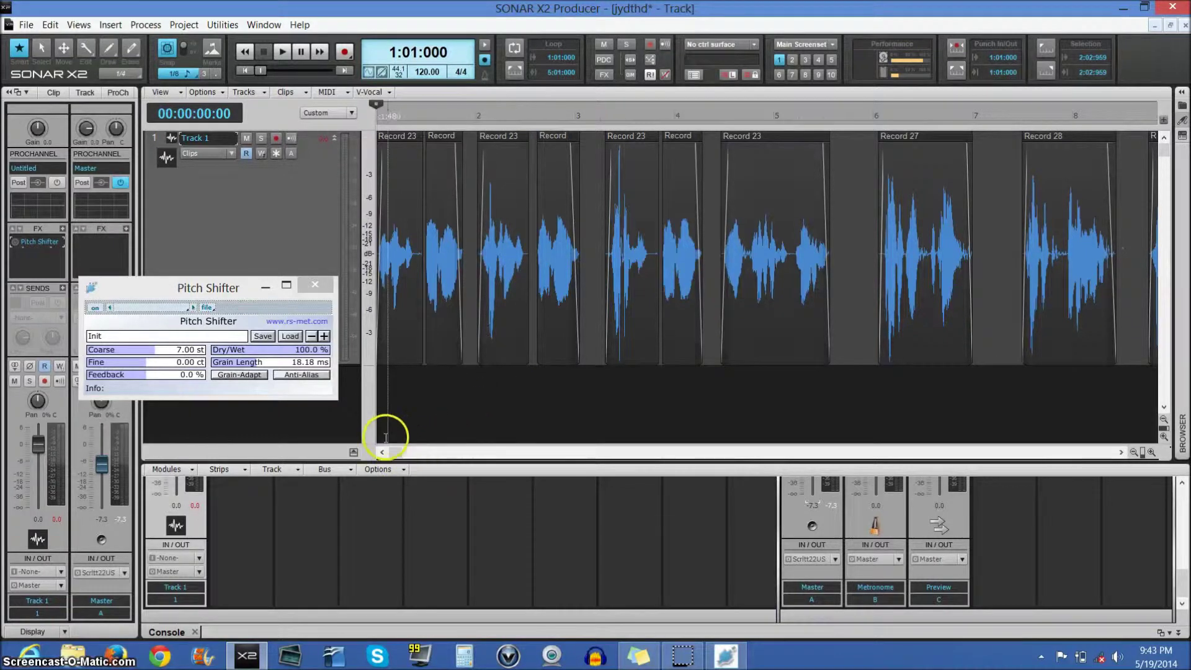
Place the Pitch Shifter window over the clips and audition the 7.00 st vocal to bar 3
{"action": "left_click_drag", "start_coordinate": [212, 287], "coordinate": [805, 248]}
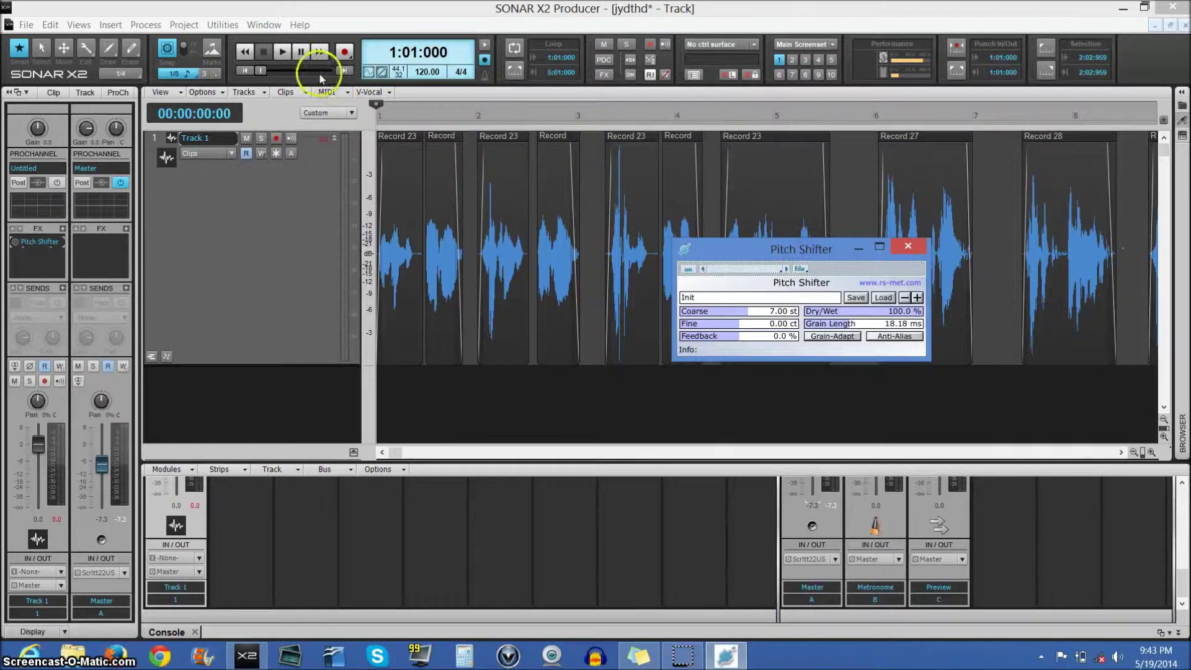
{"action": "left_click", "coordinate": [22, 247]}
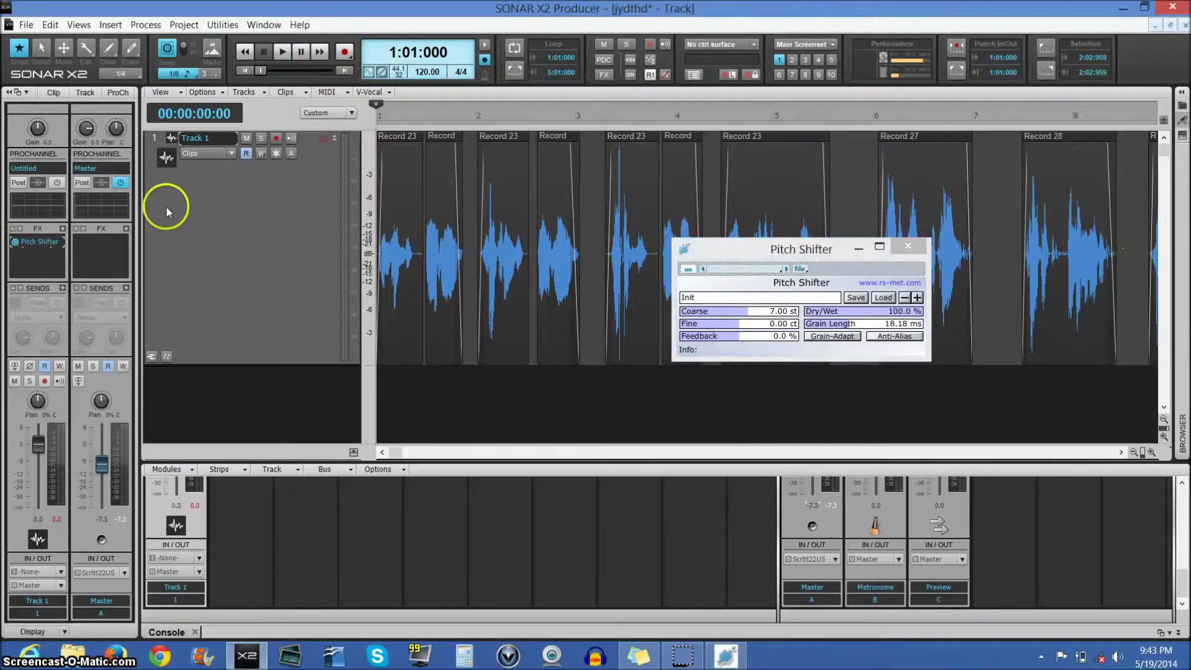
{"action": "left_click", "coordinate": [283, 52]}
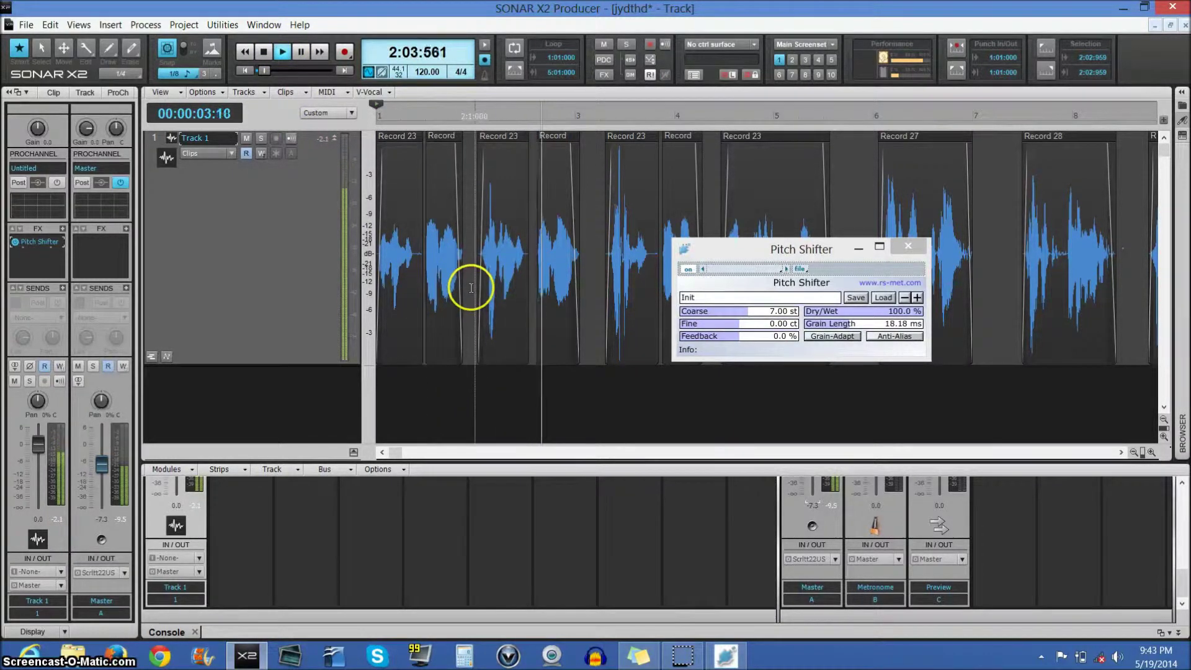
{"action": "left_click", "coordinate": [263, 52]}
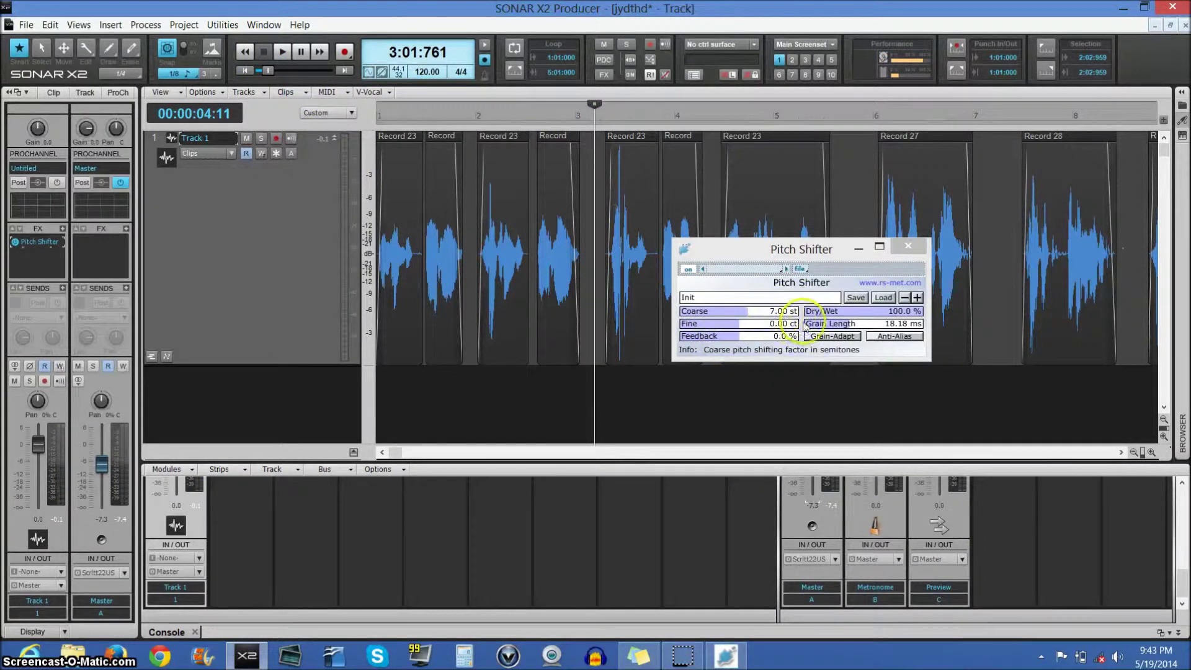
Lower the Pitch Shifter Dry/Wet, raise Coarse toward 9 semitones, and audition the vocal
{"action": "left_click_drag", "start_coordinate": [903, 312], "coordinate": [904, 317]}
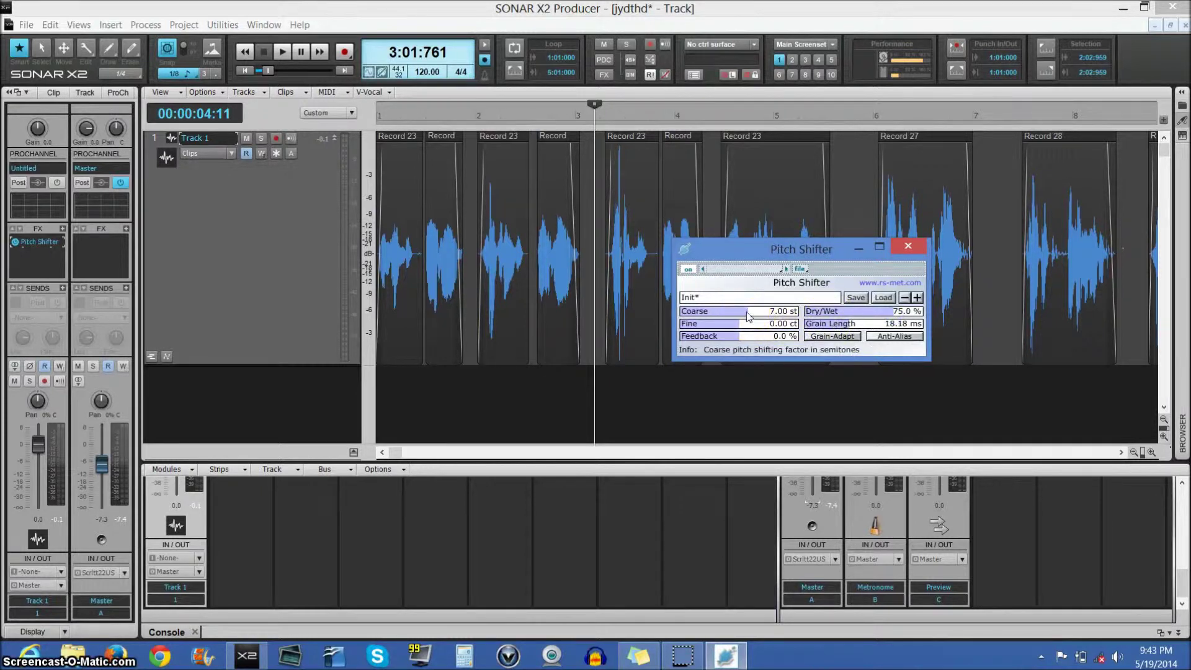
{"action": "left_click_drag", "start_coordinate": [746, 315], "coordinate": [754, 328]}
{"action": "left_click", "coordinate": [278, 59]}
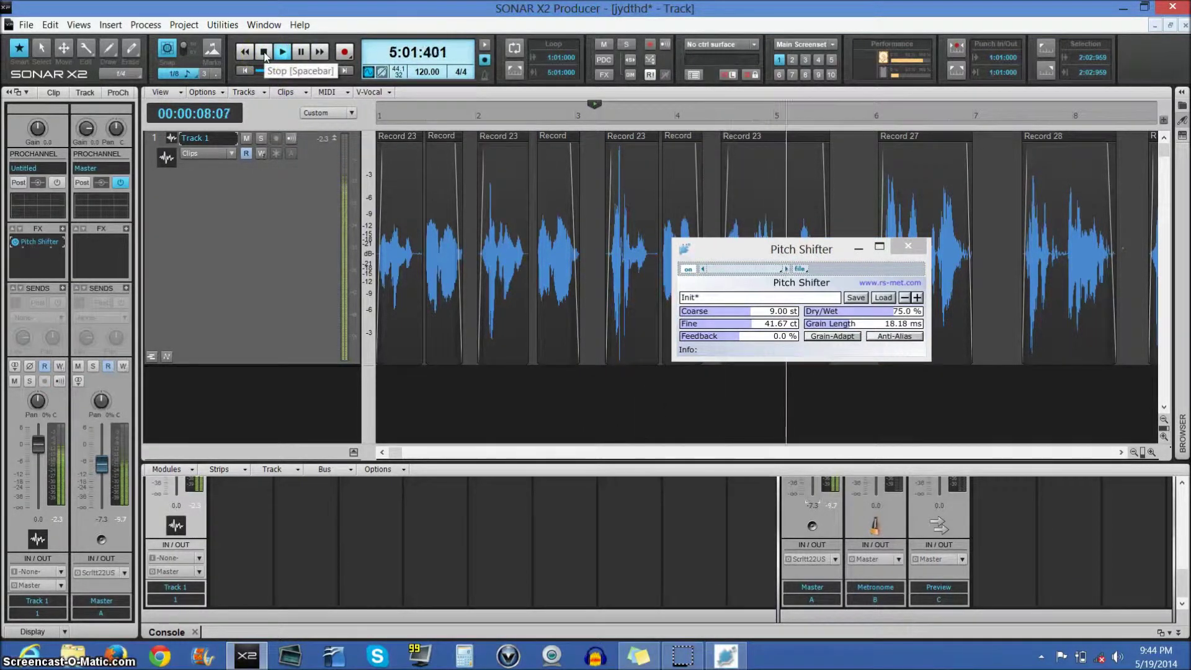
{"action": "left_click", "coordinate": [264, 53]}
Toggle anti-alias, raise Dry/Wet to 86.5%, set Coarse to 4.00 st, audition, and rewind
{"action": "left_click", "coordinate": [880, 337]}
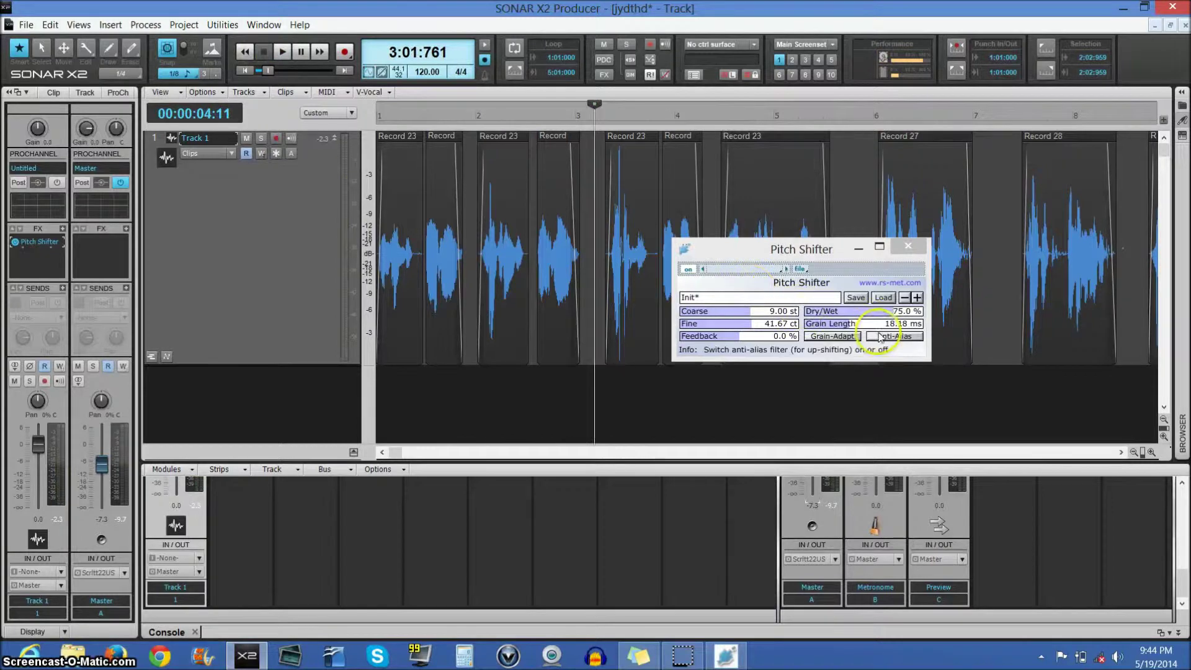
{"action": "left_click", "coordinate": [901, 312]}
{"action": "left_click", "coordinate": [746, 312]}
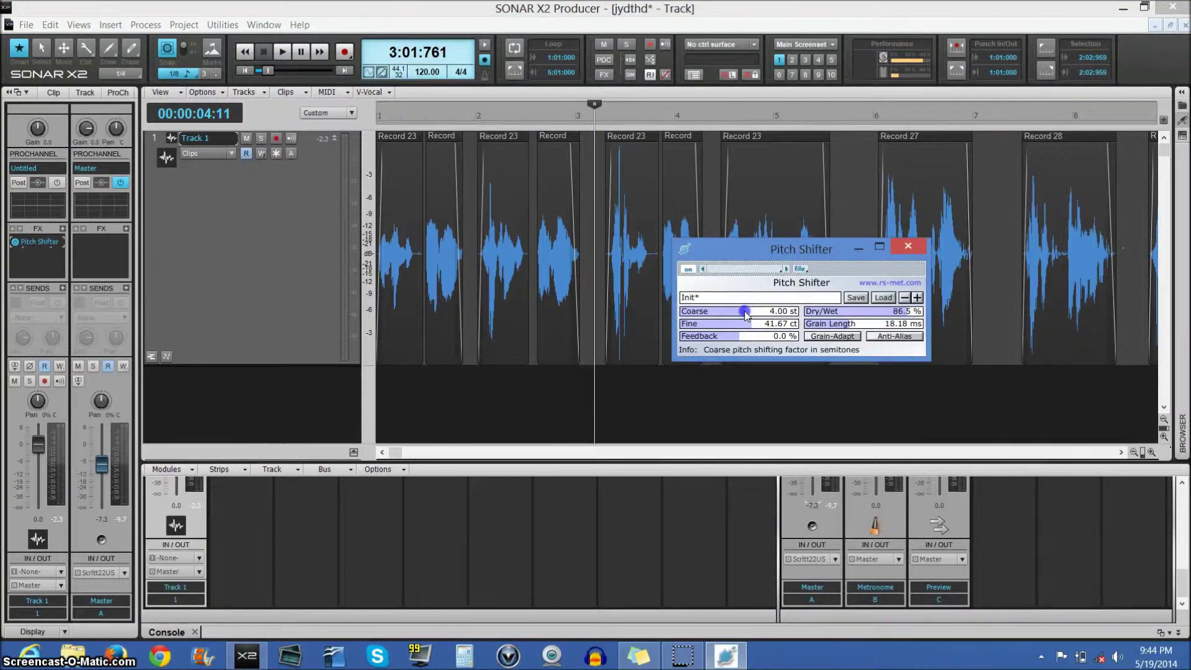
{"action": "left_click", "coordinate": [280, 53]}
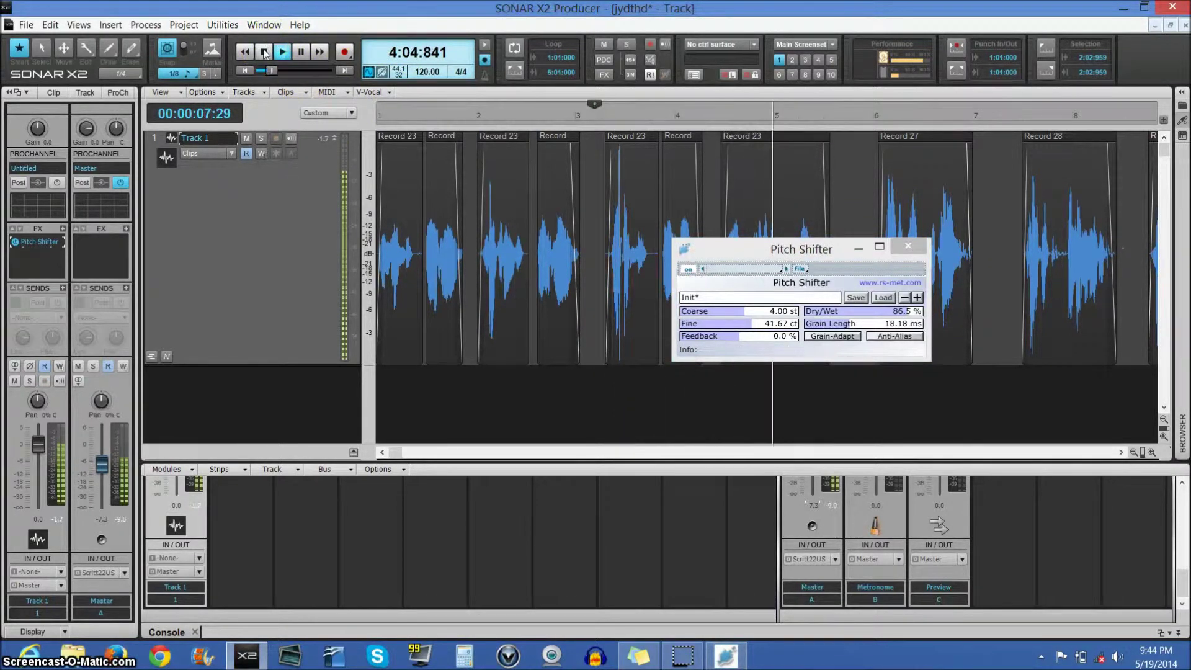
{"action": "left_click", "coordinate": [264, 52]}
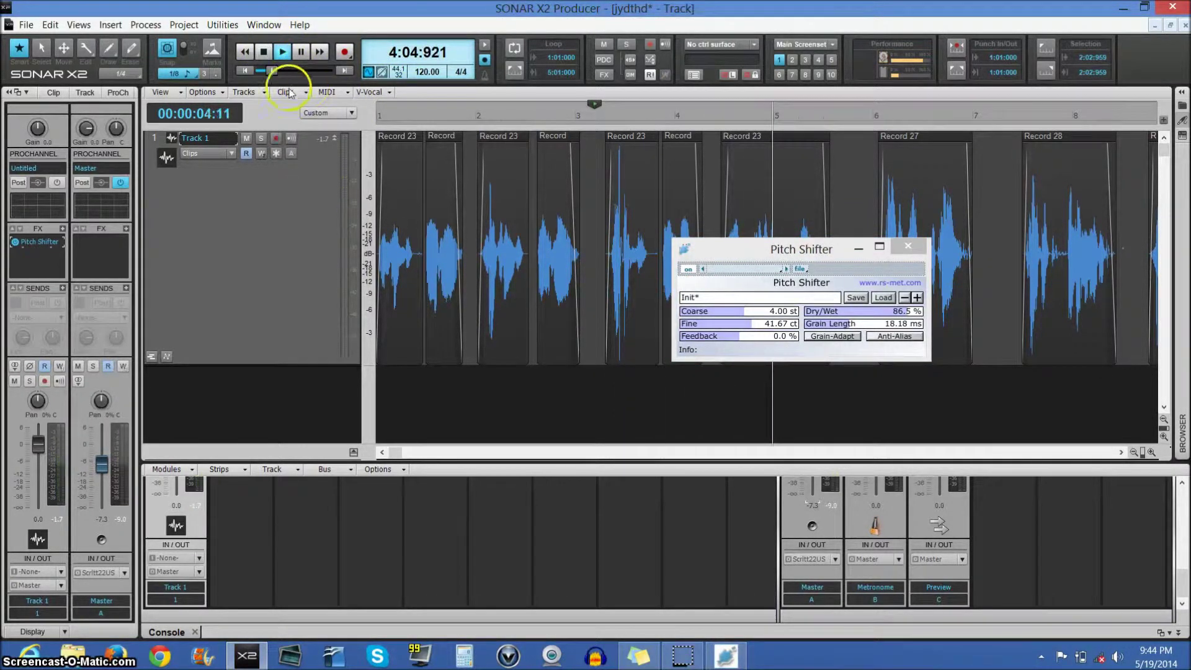
{"action": "left_click", "coordinate": [245, 71]}
Raise the Pitch Shifter Feedback to 44.8% and replay the vocal
{"action": "left_click_drag", "start_coordinate": [738, 338], "coordinate": [768, 341]}
{"action": "left_click", "coordinate": [310, 50]}
{"action": "left_click", "coordinate": [283, 52]}
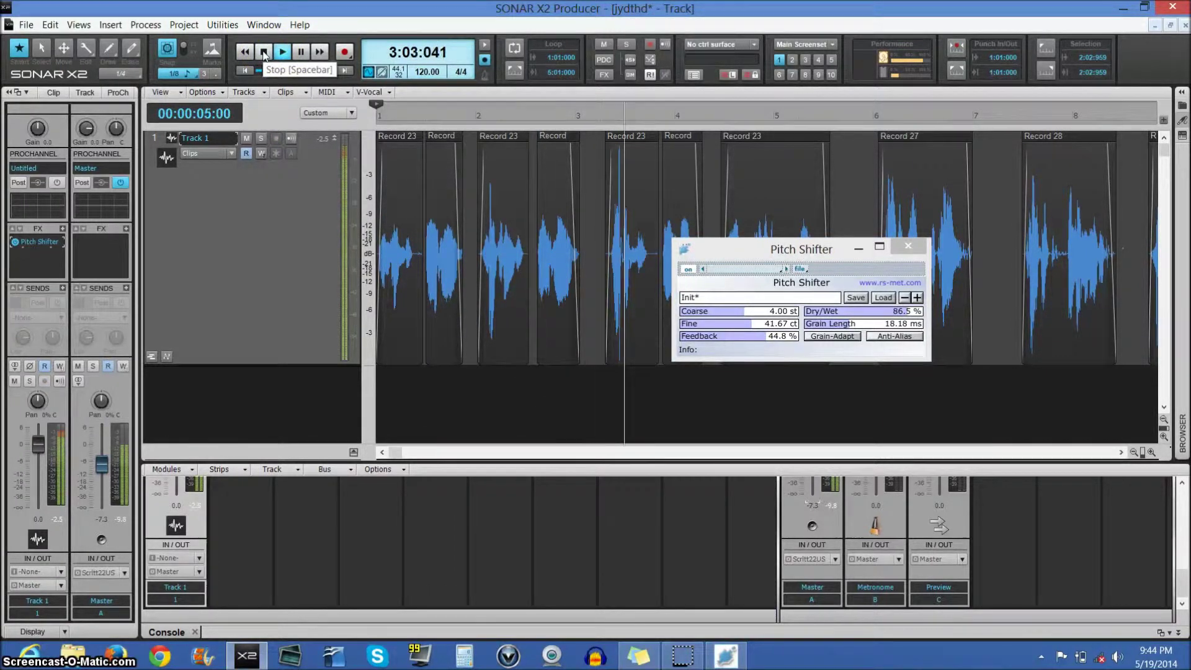
Shorten Grain Length to 8.15 ms, auditioning the vocal before and after the change
{"action": "left_click", "coordinate": [264, 52]}
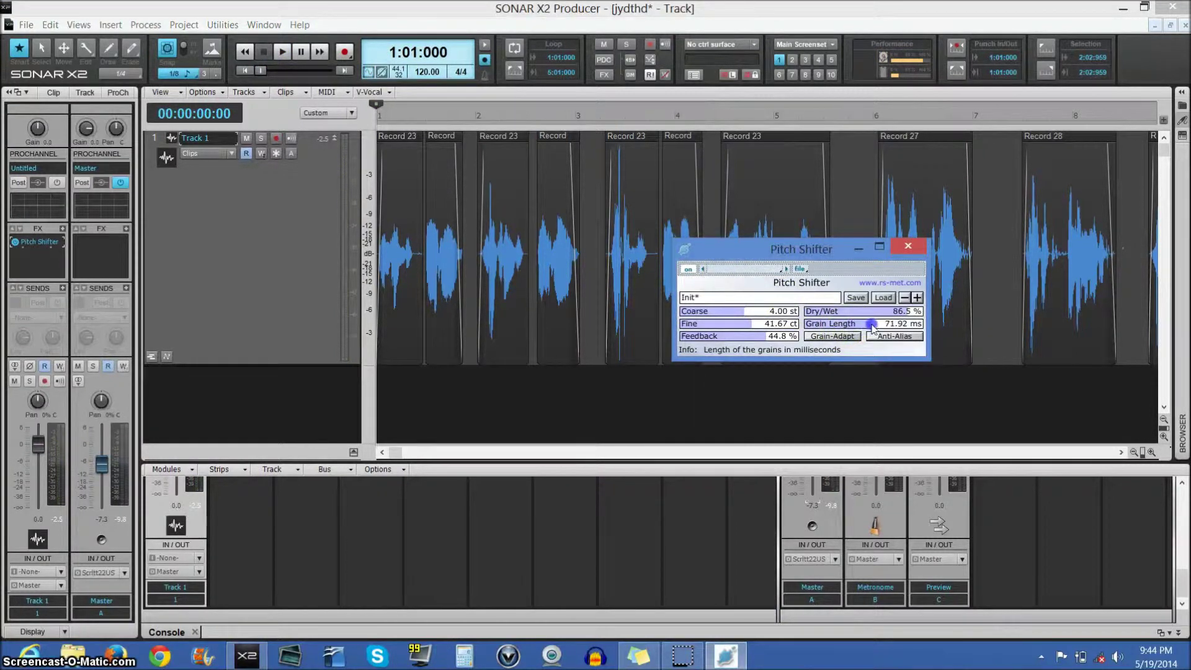
{"action": "left_click", "coordinate": [282, 50]}
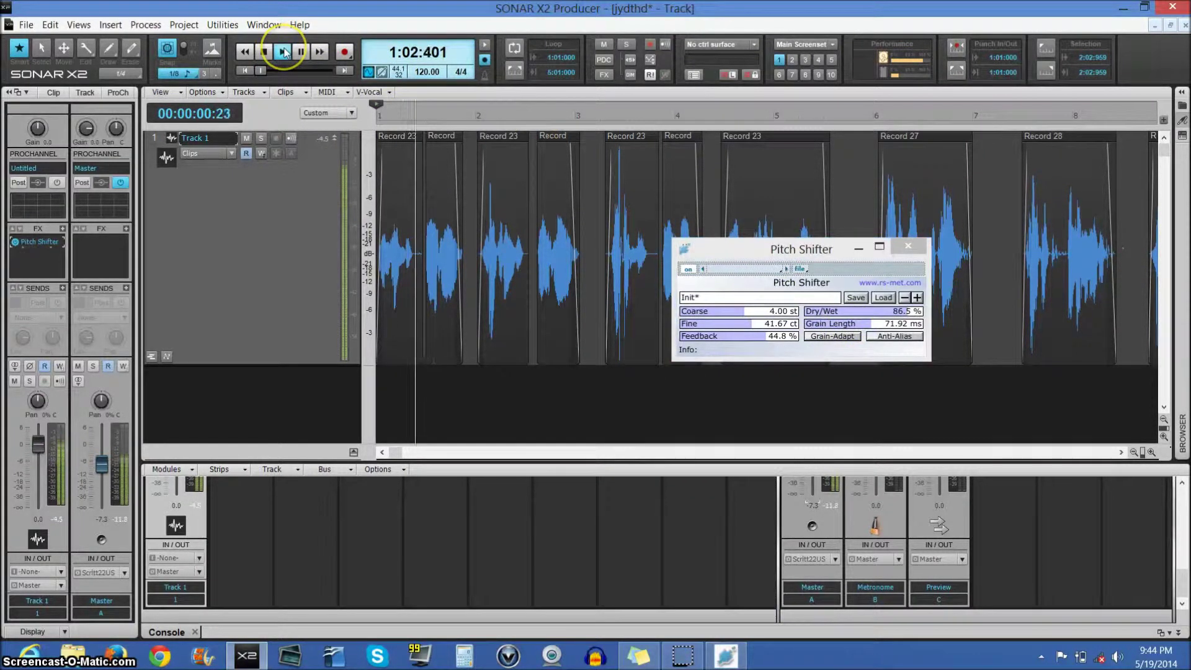
{"action": "left_click", "coordinate": [261, 53]}
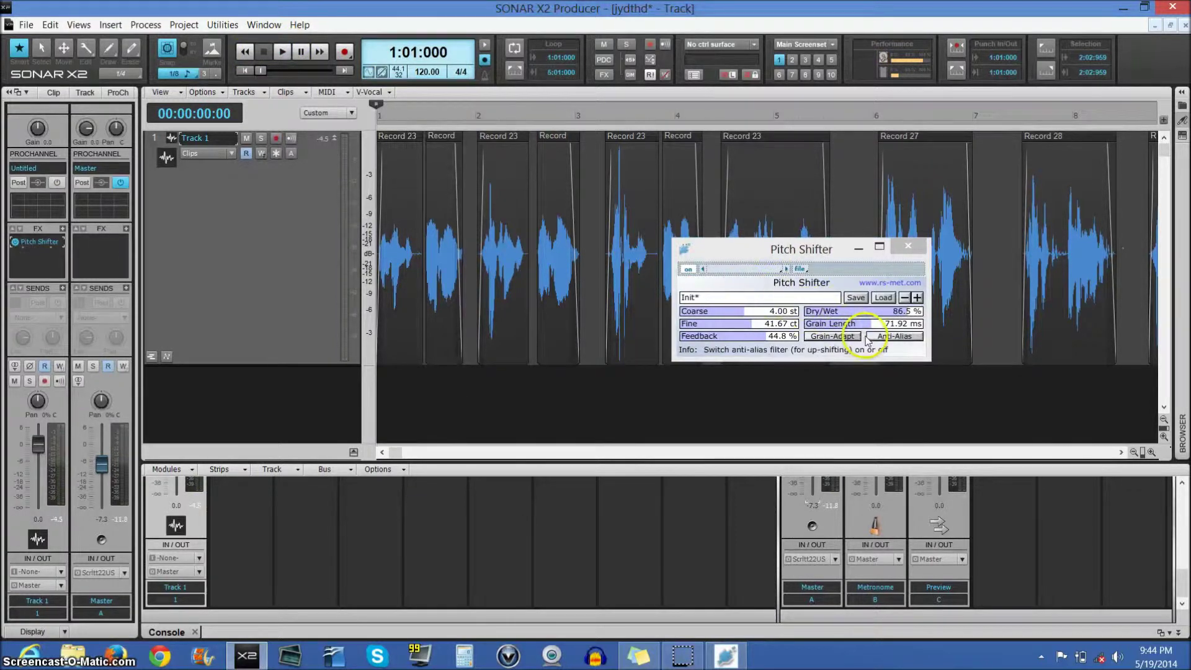
{"action": "left_click", "coordinate": [842, 325]}
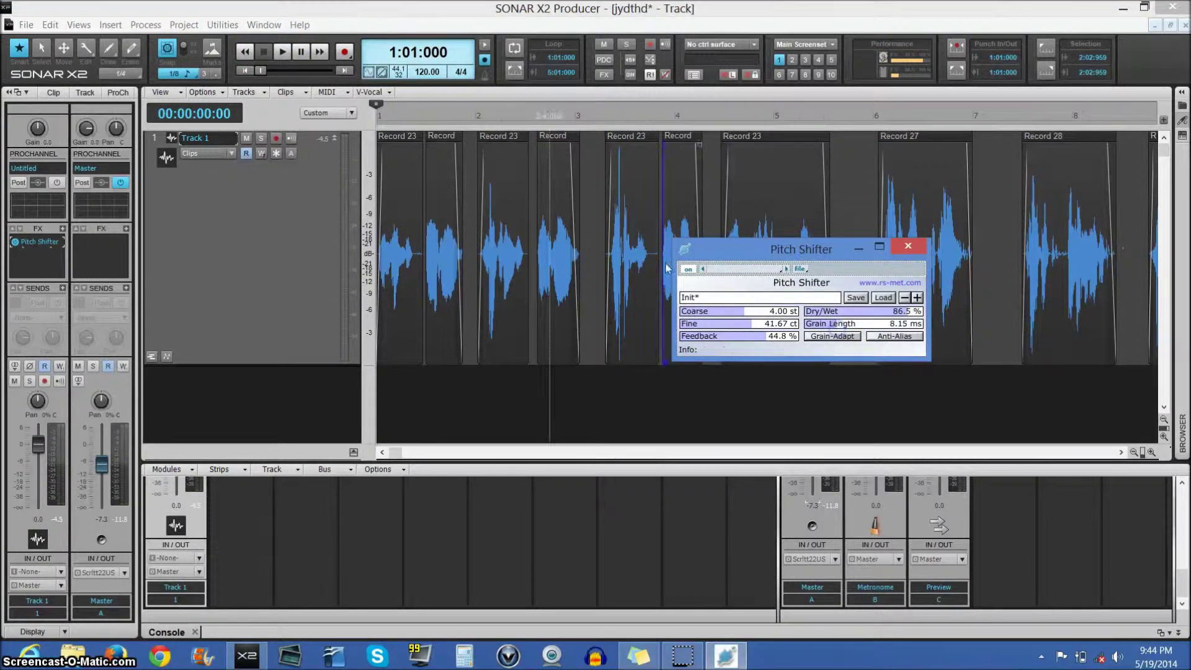
{"action": "left_click", "coordinate": [282, 51]}
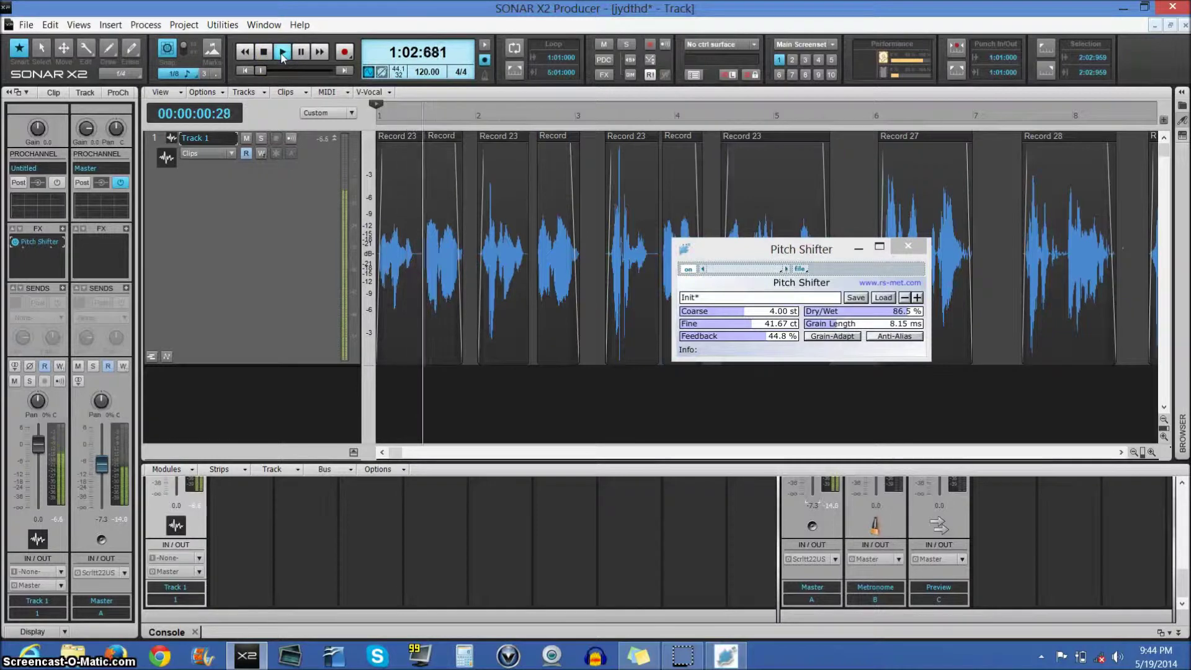
{"action": "left_click", "coordinate": [259, 54]}
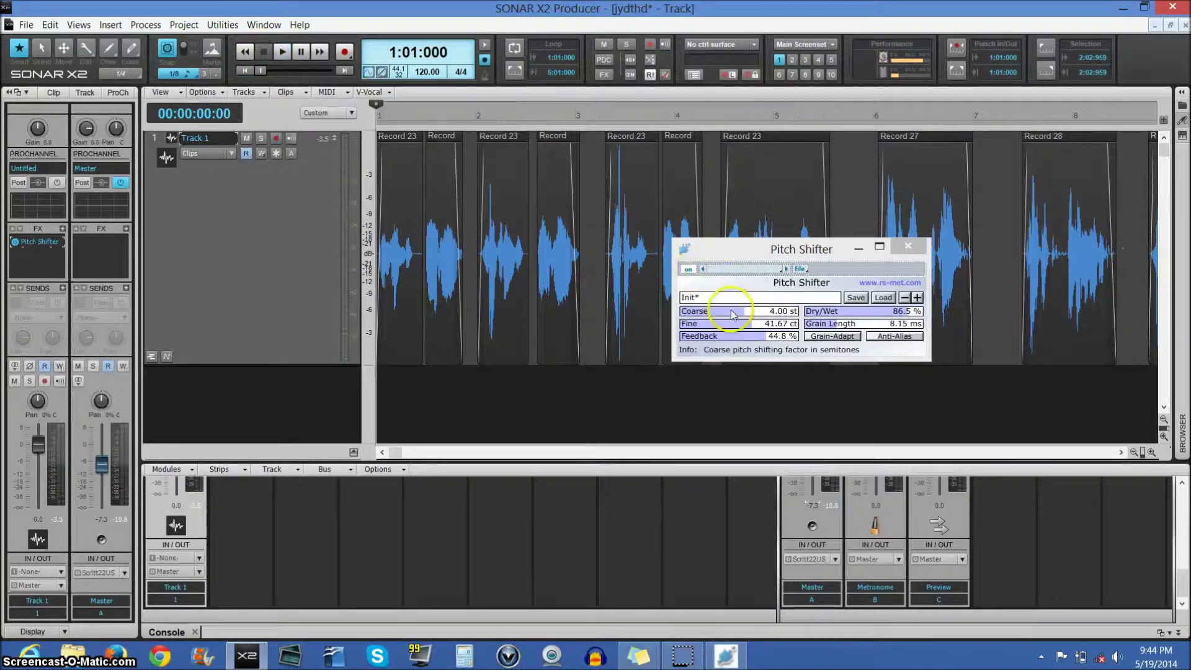
Lower the Pitch Shifter Coarse shift to 2.00 st, auditioning the vocal between adjustments
{"action": "left_click_drag", "start_coordinate": [742, 314], "coordinate": [745, 316]}
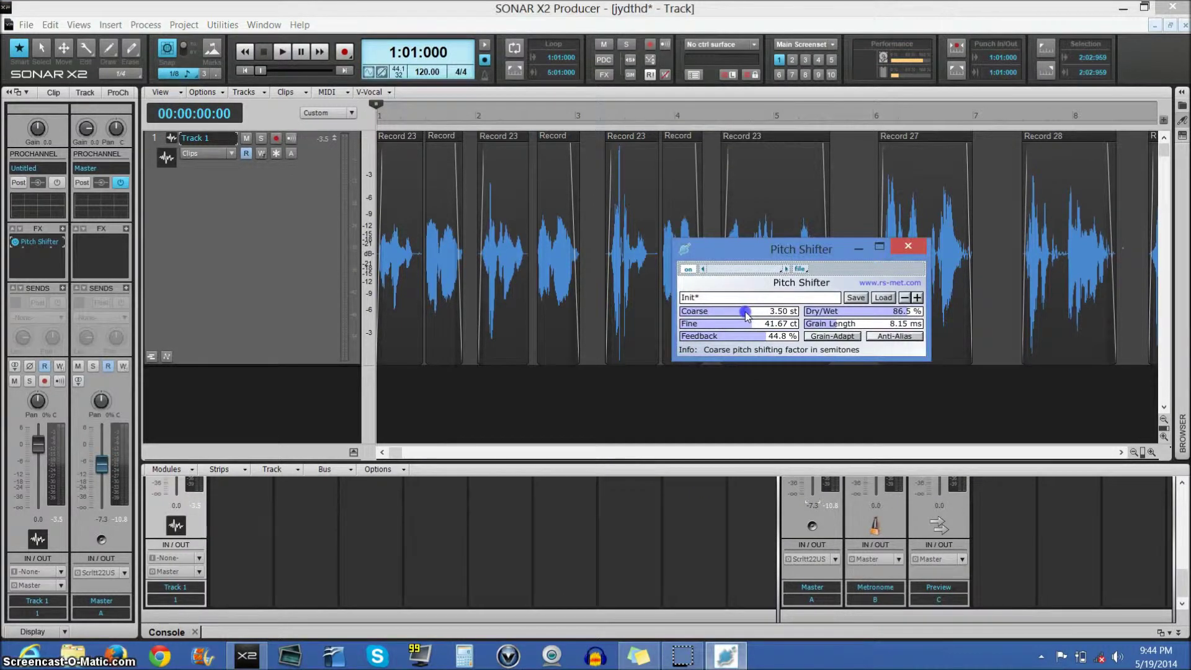
{"action": "left_click", "coordinate": [282, 60]}
{"action": "left_click", "coordinate": [259, 54]}
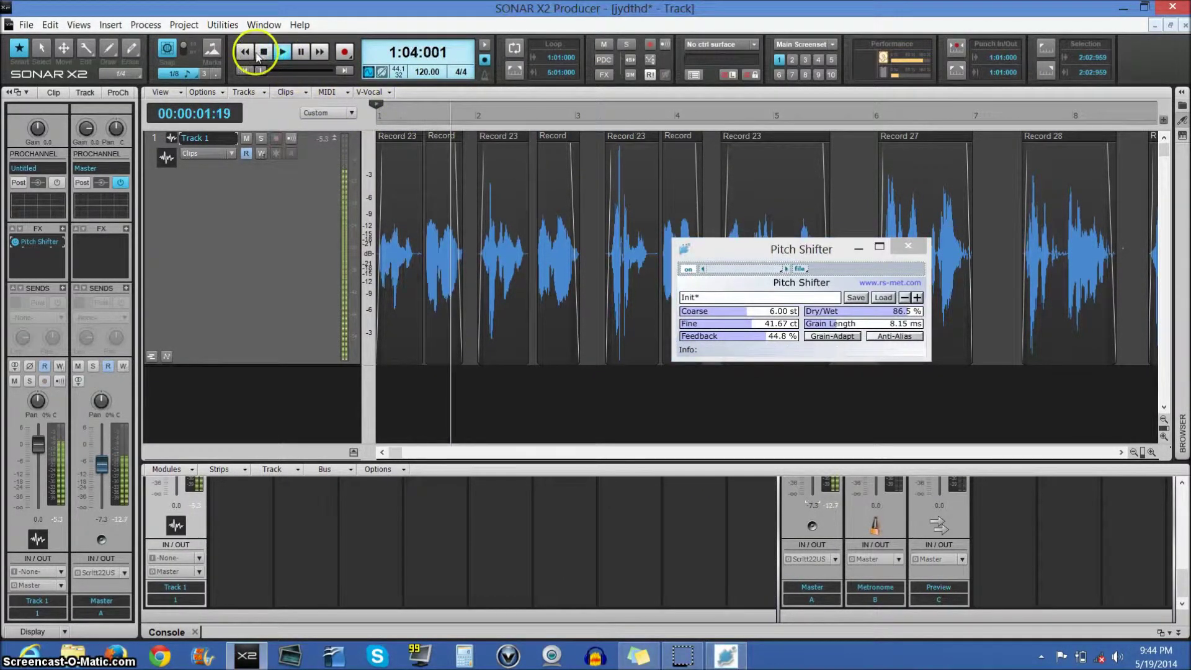
{"action": "left_click_drag", "start_coordinate": [747, 318], "coordinate": [742, 317]}
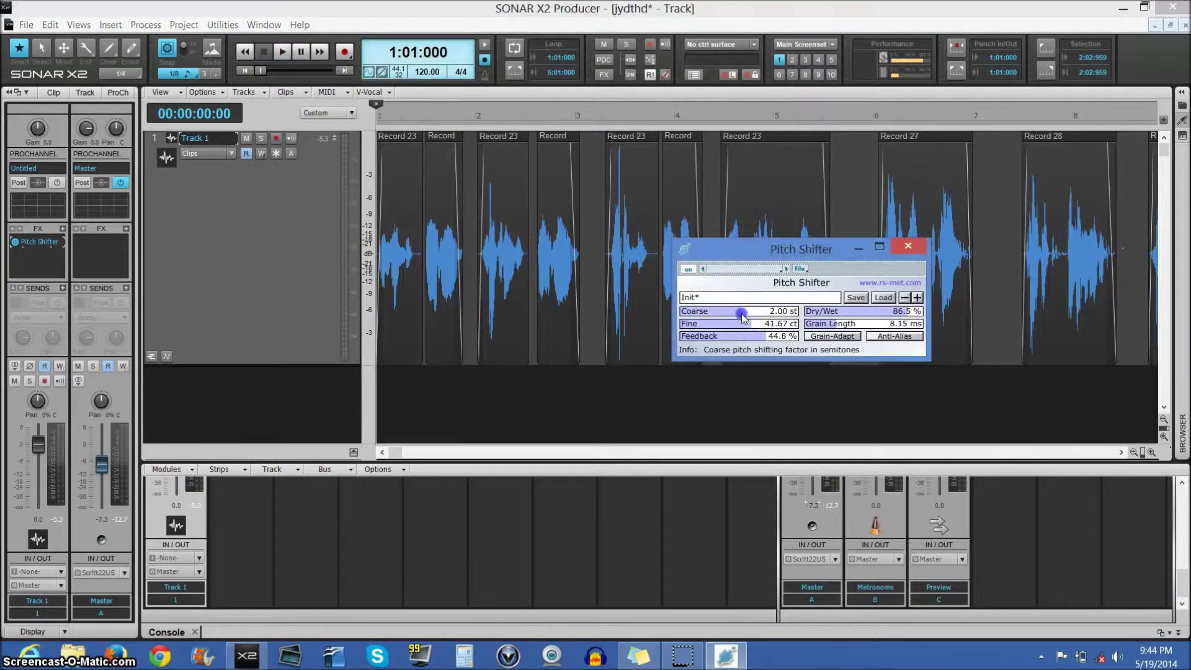
{"action": "left_click", "coordinate": [282, 55]}
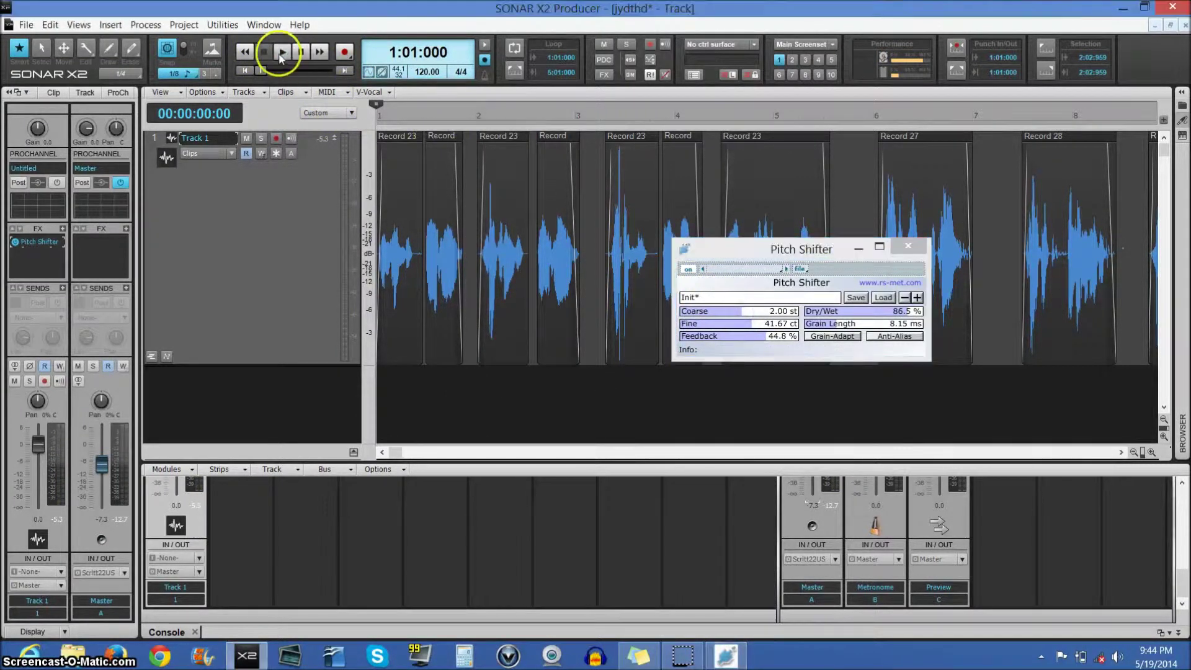
{"action": "left_click", "coordinate": [263, 52]}
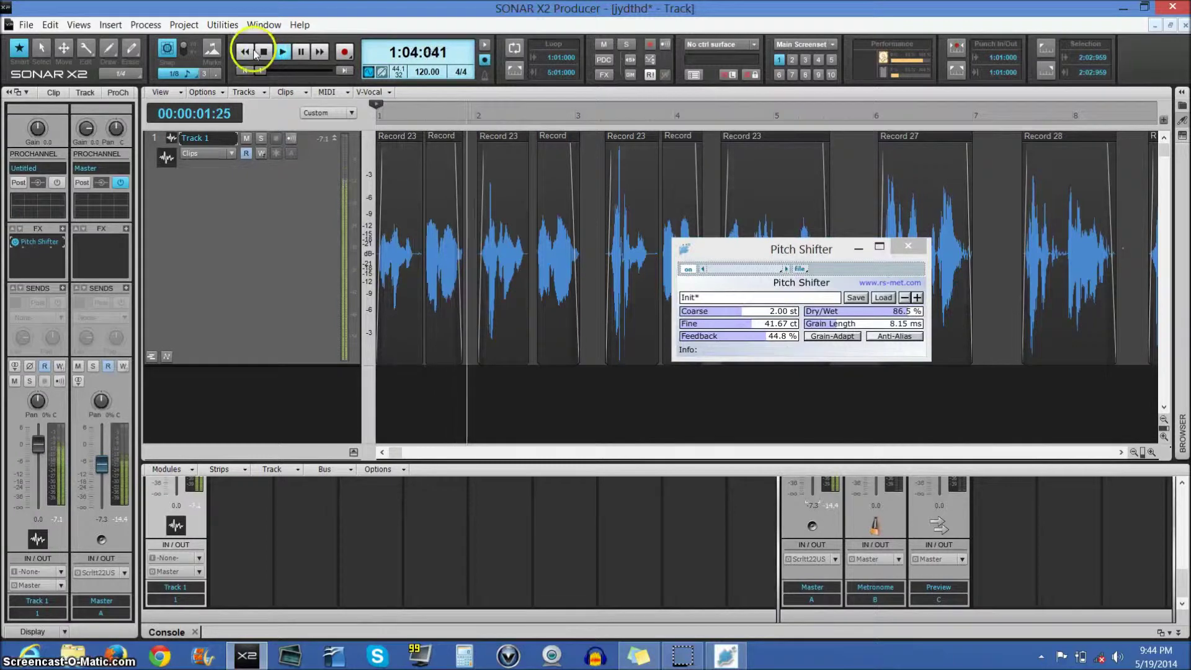
{"action": "left_click", "coordinate": [340, 179]}
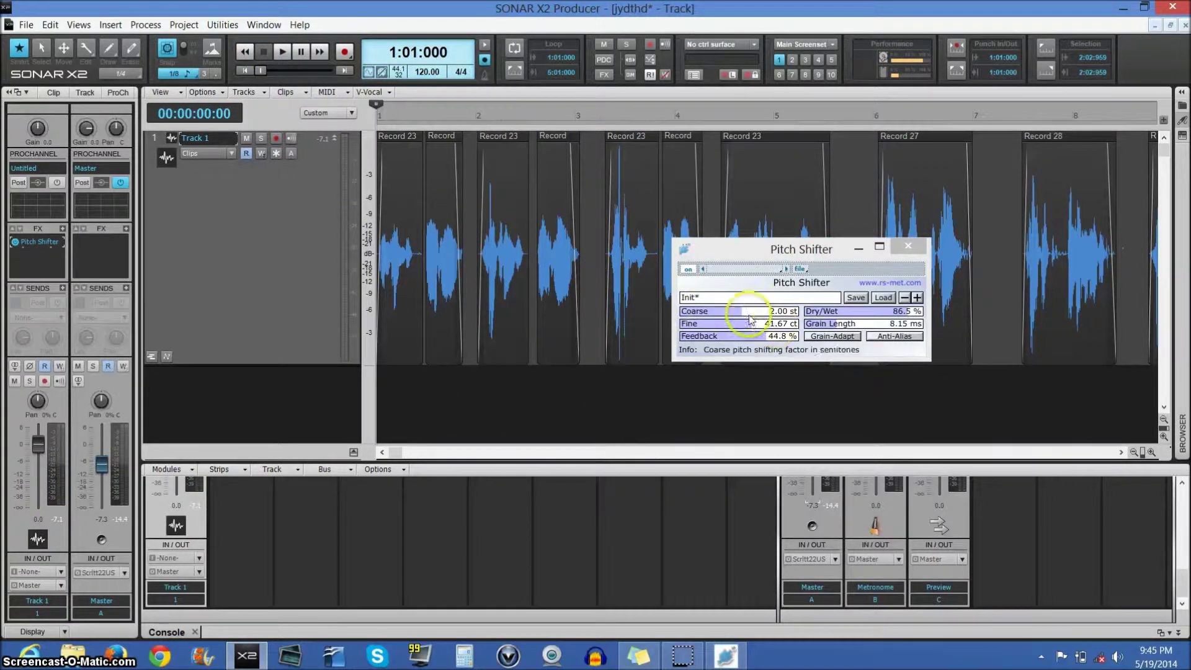
Raise Fine to 120.83 ct, play the vocal, then stop and rewind
{"action": "left_click_drag", "start_coordinate": [756, 327], "coordinate": [762, 328]}
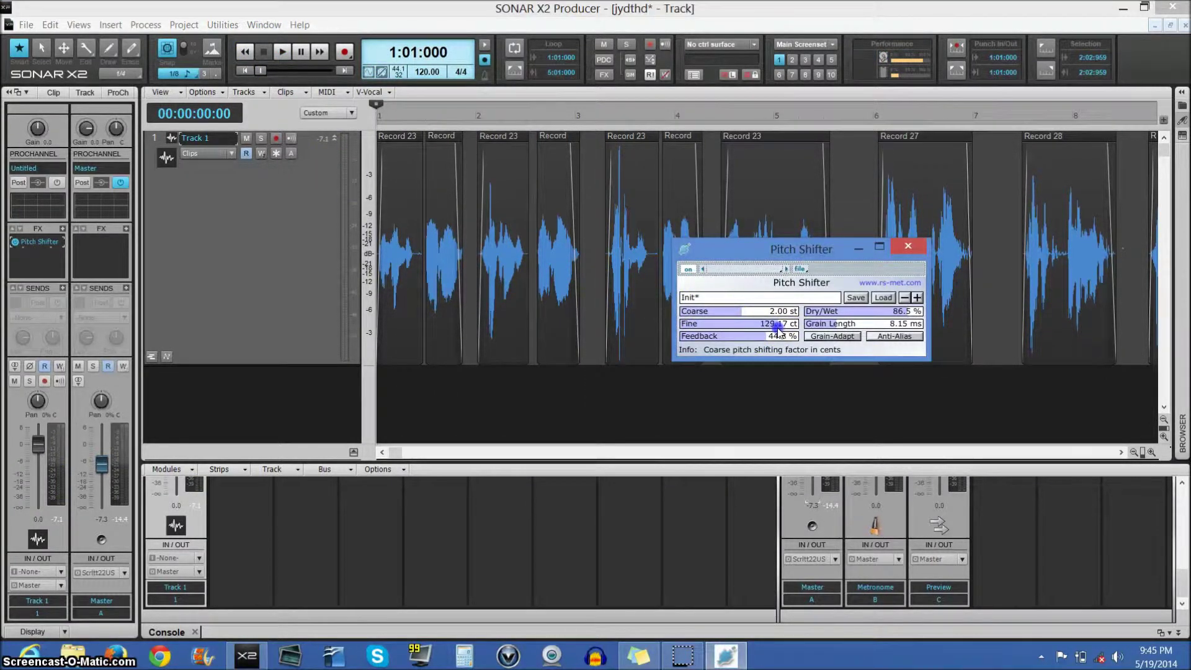
{"action": "left_click", "coordinate": [267, 52]}
{"action": "key", "text": "space"}
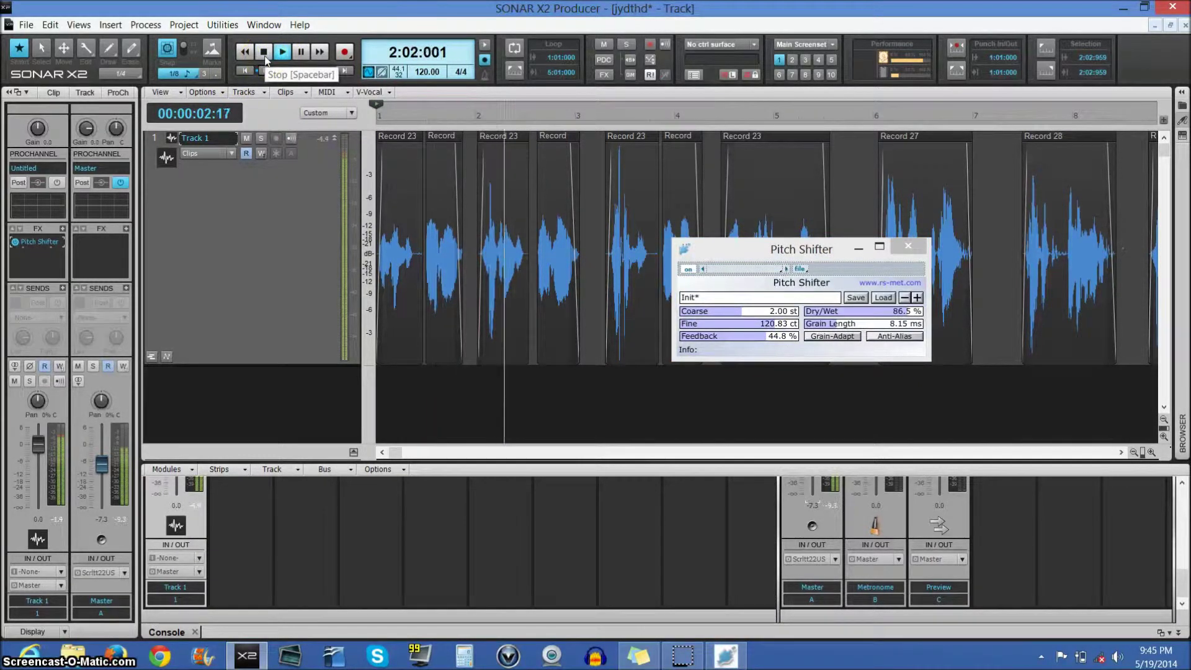
{"action": "left_click", "coordinate": [265, 57]}
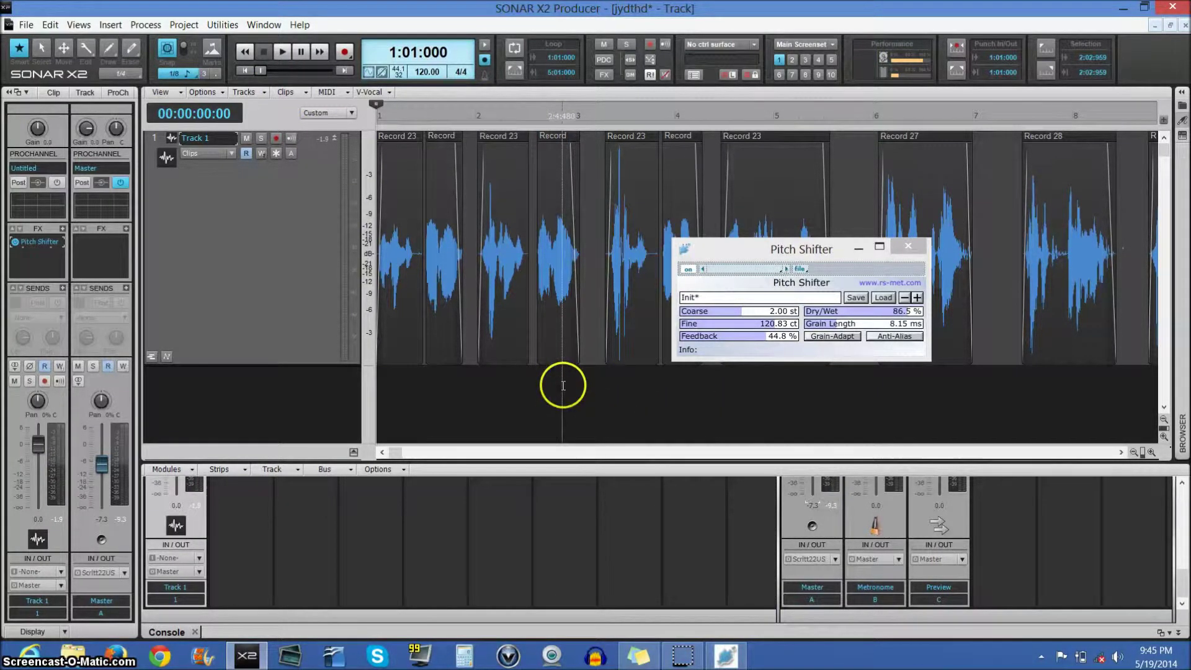
Insert Voxengo Stereo Touch after Pitch Shifter on Track 1 and move its window aside
{"action": "right_click", "coordinate": [57, 233]}
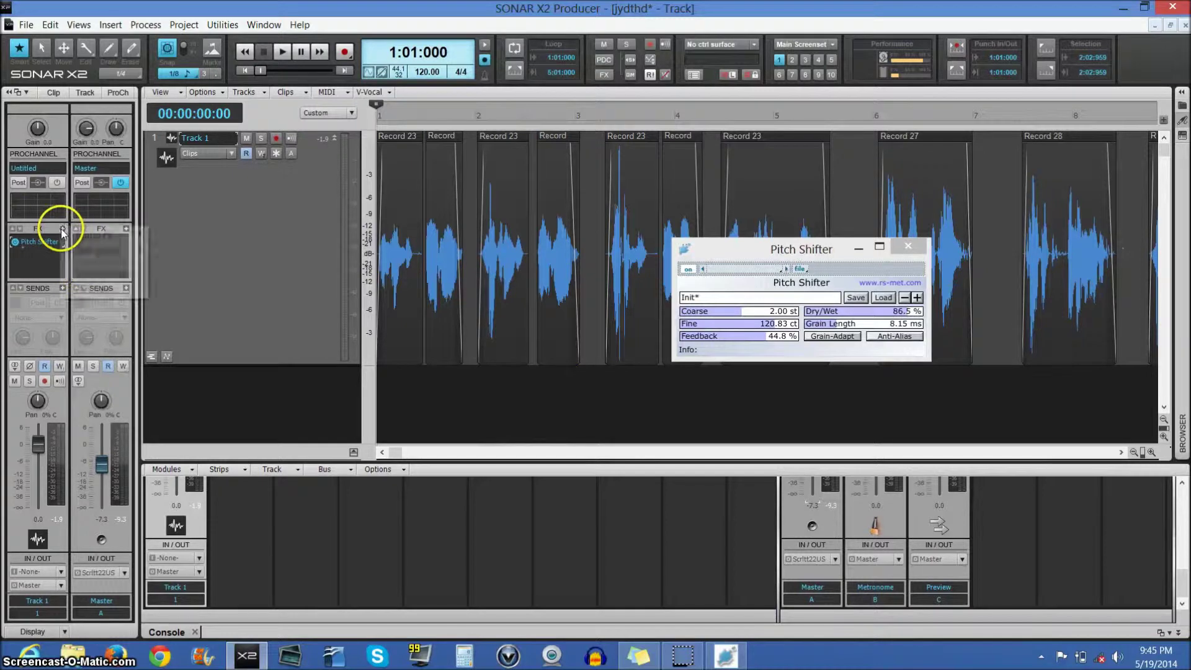
{"action": "mouse_move", "coordinate": [93, 235]}
{"action": "mouse_move", "coordinate": [232, 553]}
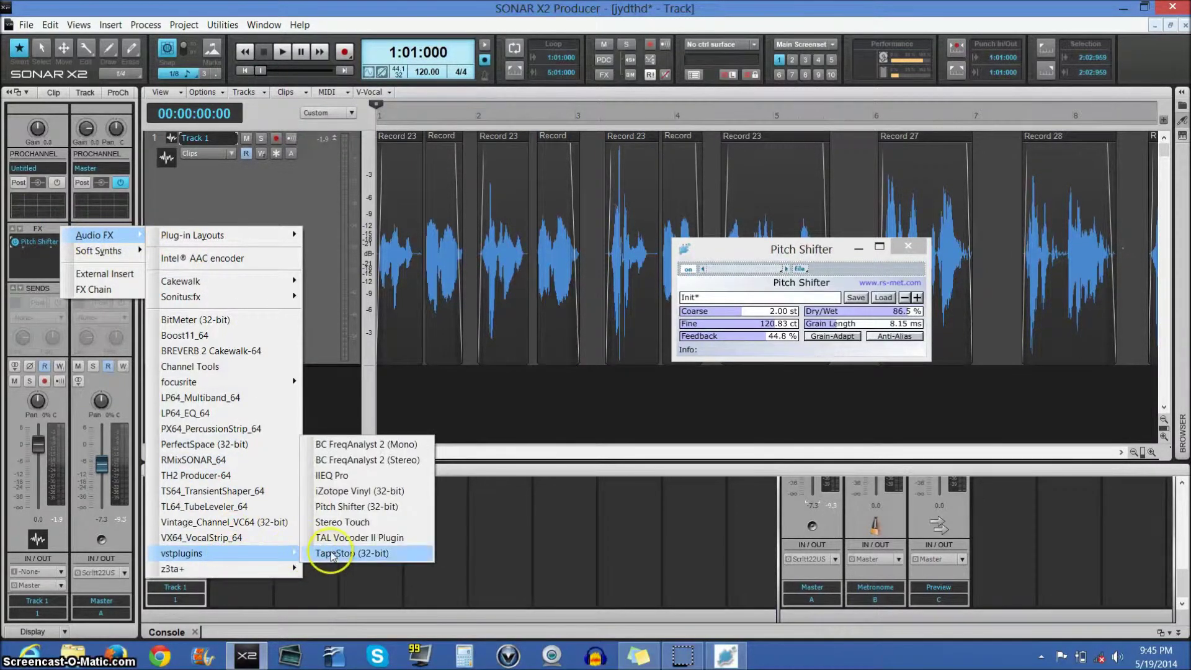
{"action": "left_click", "coordinate": [340, 523]}
{"action": "left_click_drag", "start_coordinate": [310, 153], "coordinate": [407, 247]}
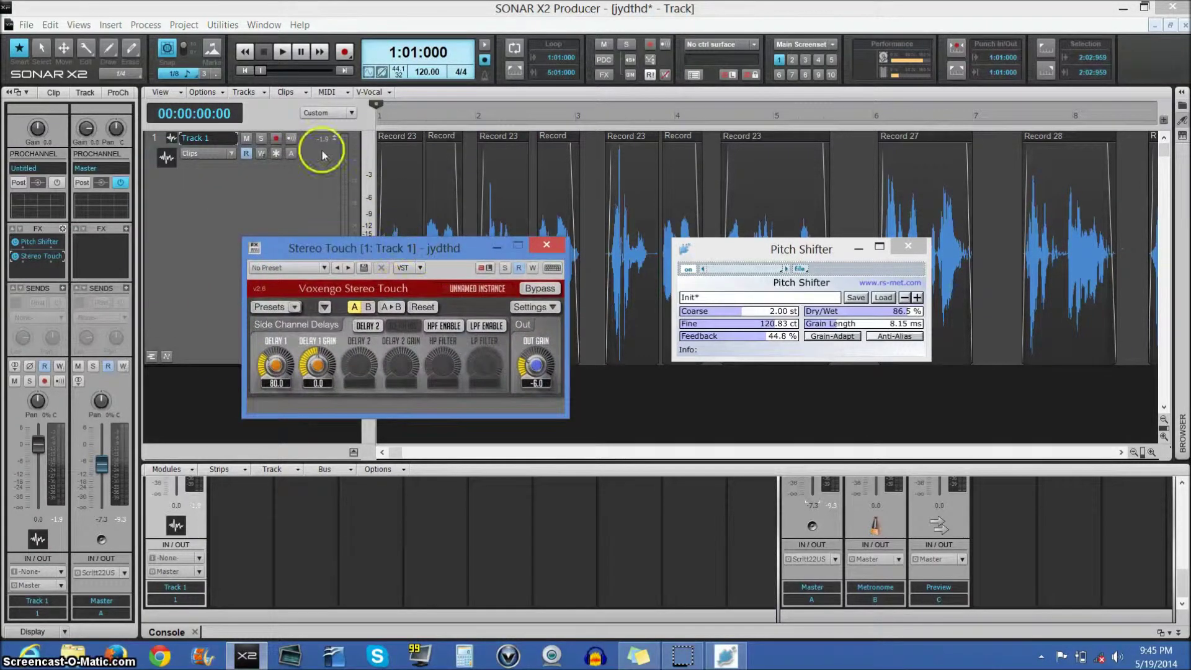
Audition the vocal through Stereo Touch, move its window above the clips, and lower Delay 1
{"action": "left_click", "coordinate": [283, 53]}
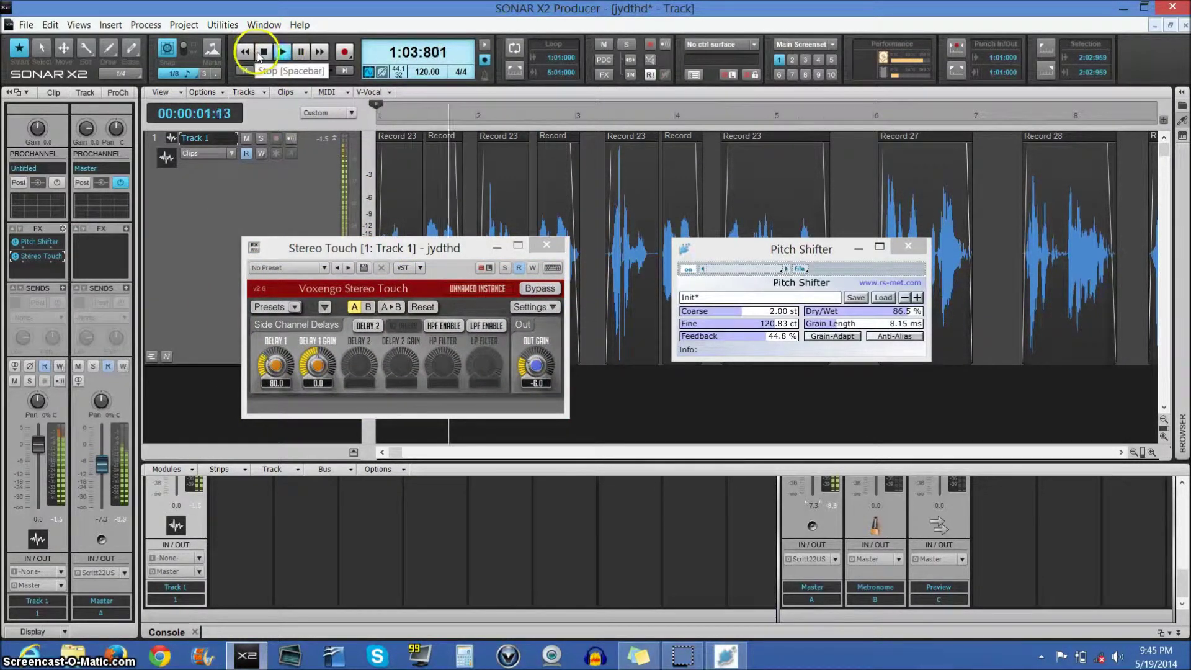
{"action": "left_click", "coordinate": [261, 55]}
{"action": "left_click_drag", "start_coordinate": [390, 251], "coordinate": [662, 73]}
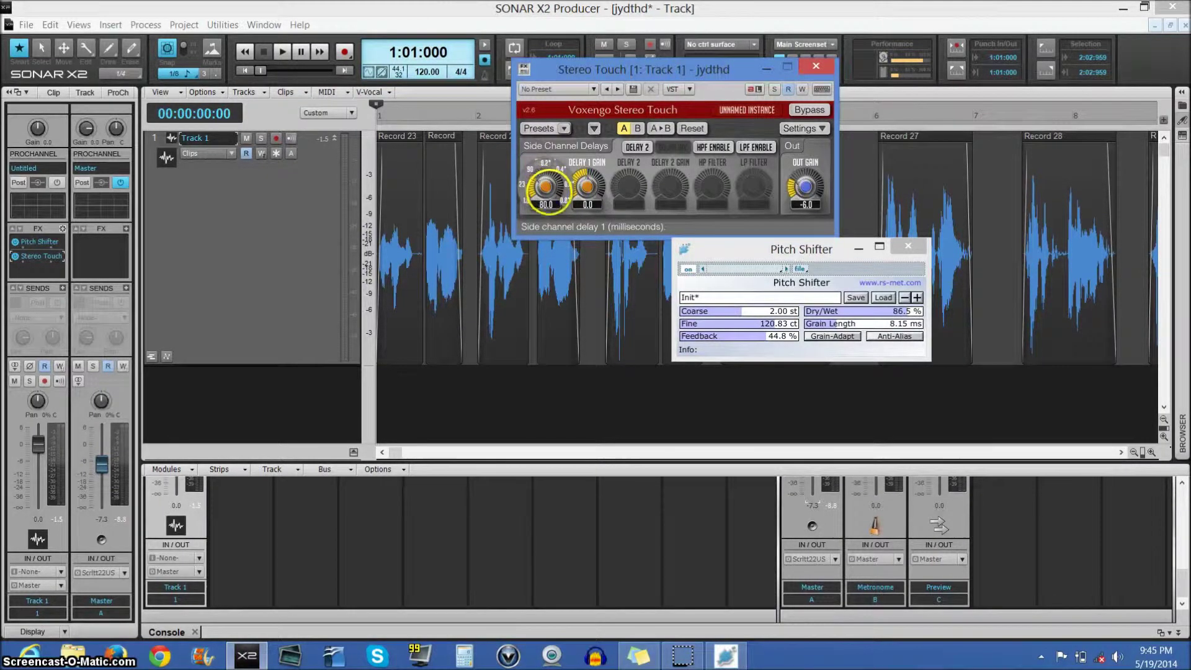
{"action": "left_click_drag", "start_coordinate": [548, 197], "coordinate": [550, 205]}
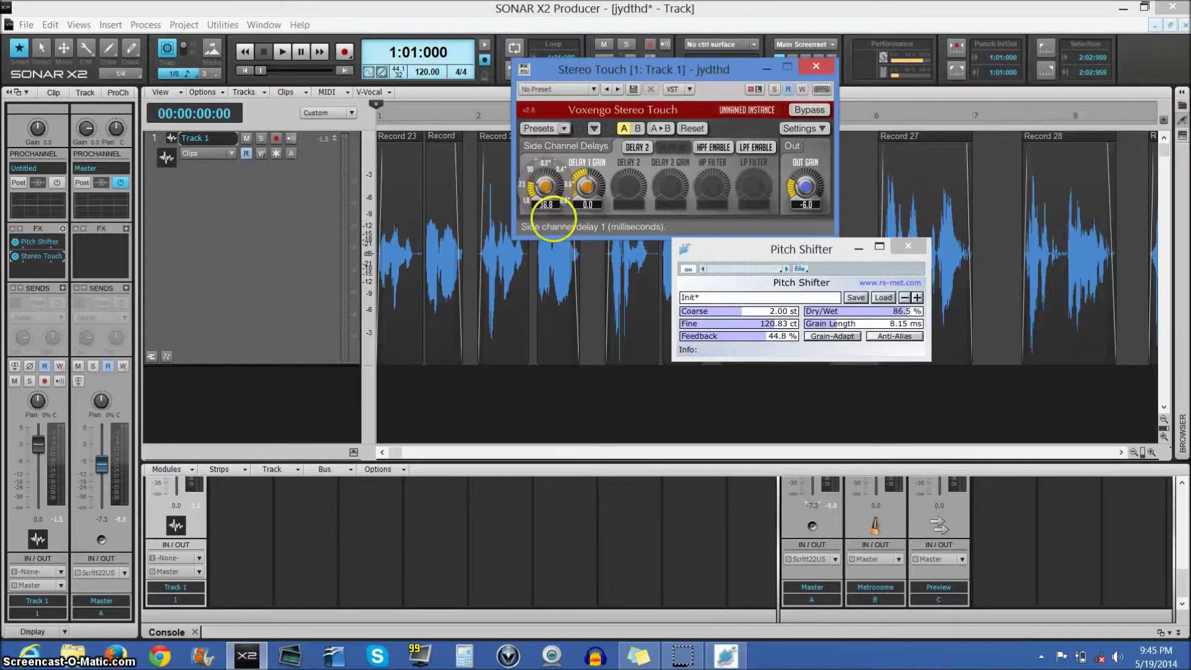
While the vocal plays, tweak Delay 1 up and down to 30.4 ms, then stop and return to start
{"action": "left_click", "coordinate": [279, 51]}
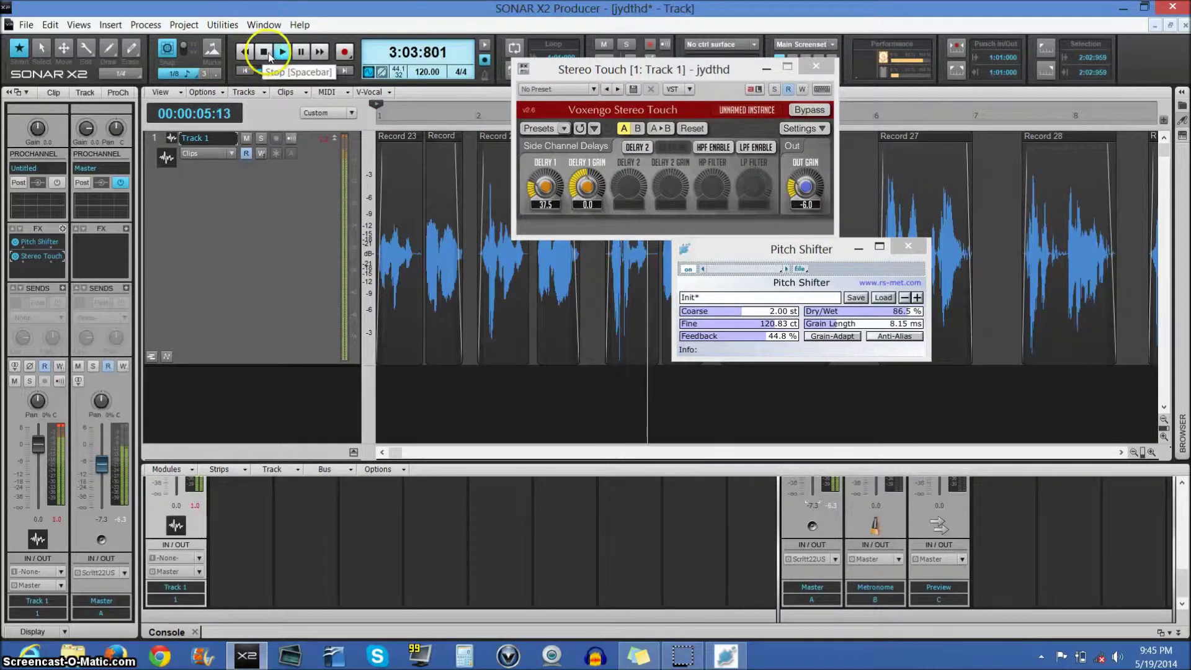
{"action": "left_click", "coordinate": [547, 193]}
{"action": "left_click_drag", "start_coordinate": [545, 185], "coordinate": [545, 168]}
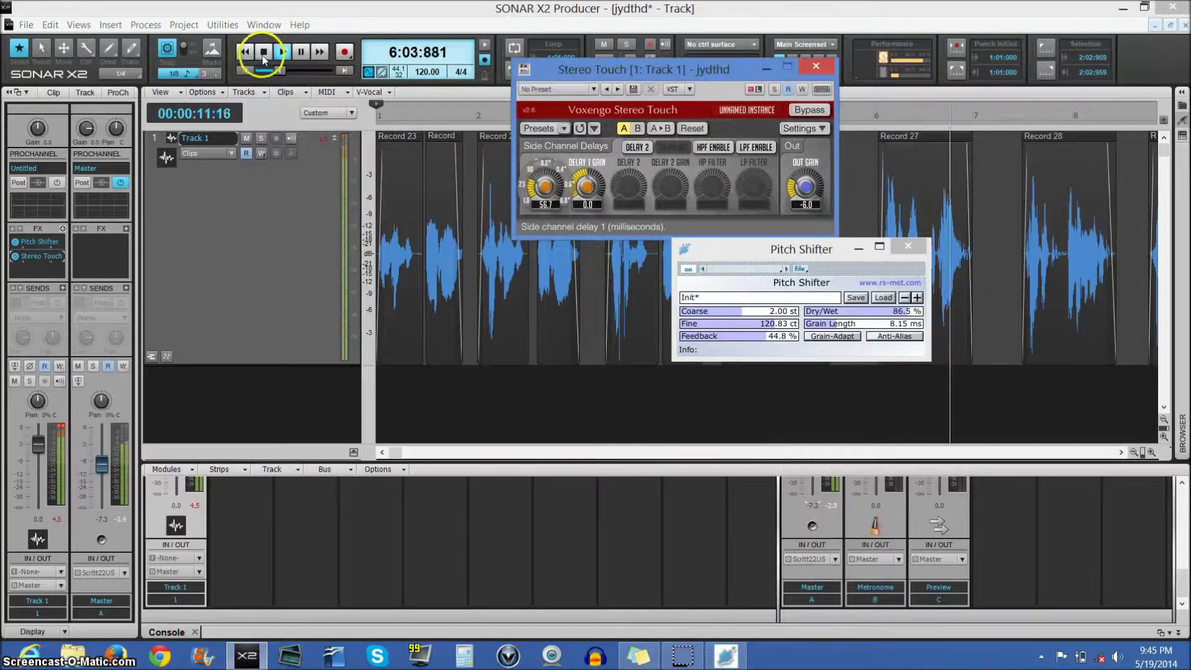
{"action": "left_click_drag", "start_coordinate": [547, 188], "coordinate": [516, 188]}
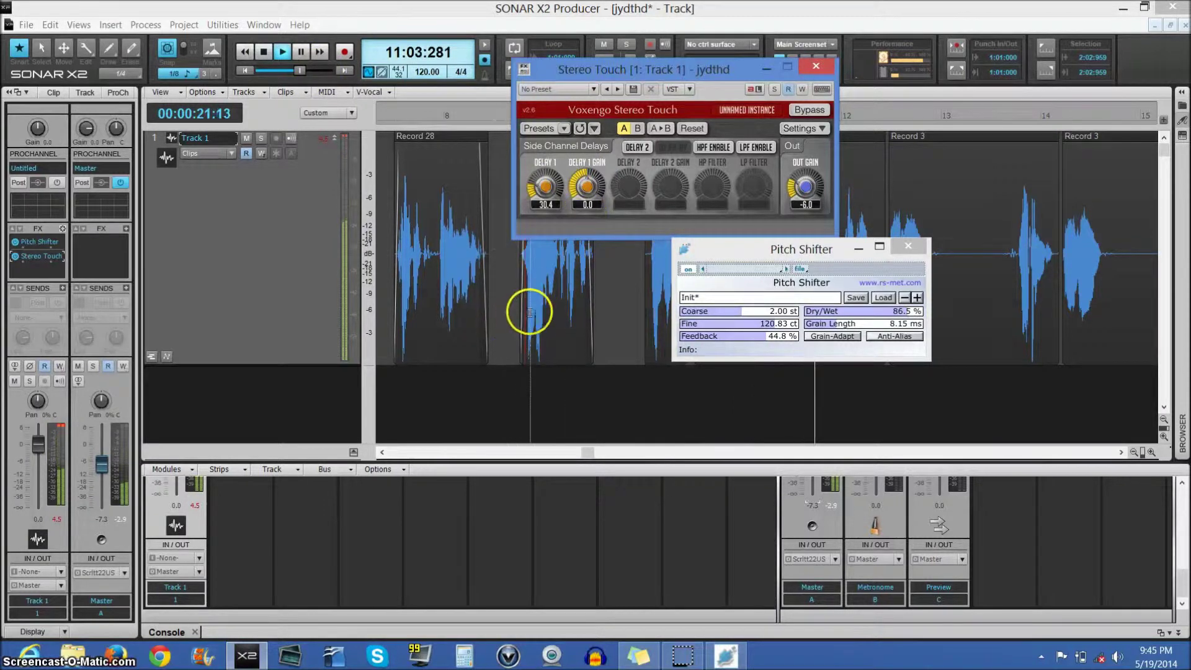
{"action": "left_click", "coordinate": [264, 51]}
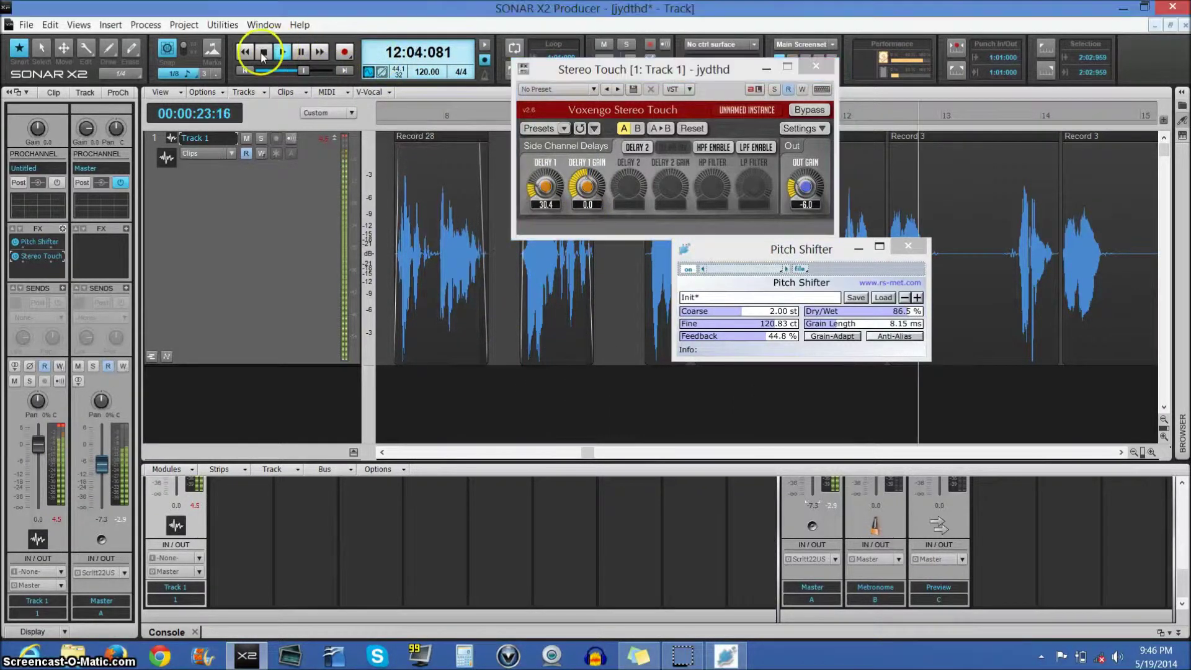
{"action": "key", "text": "w"}
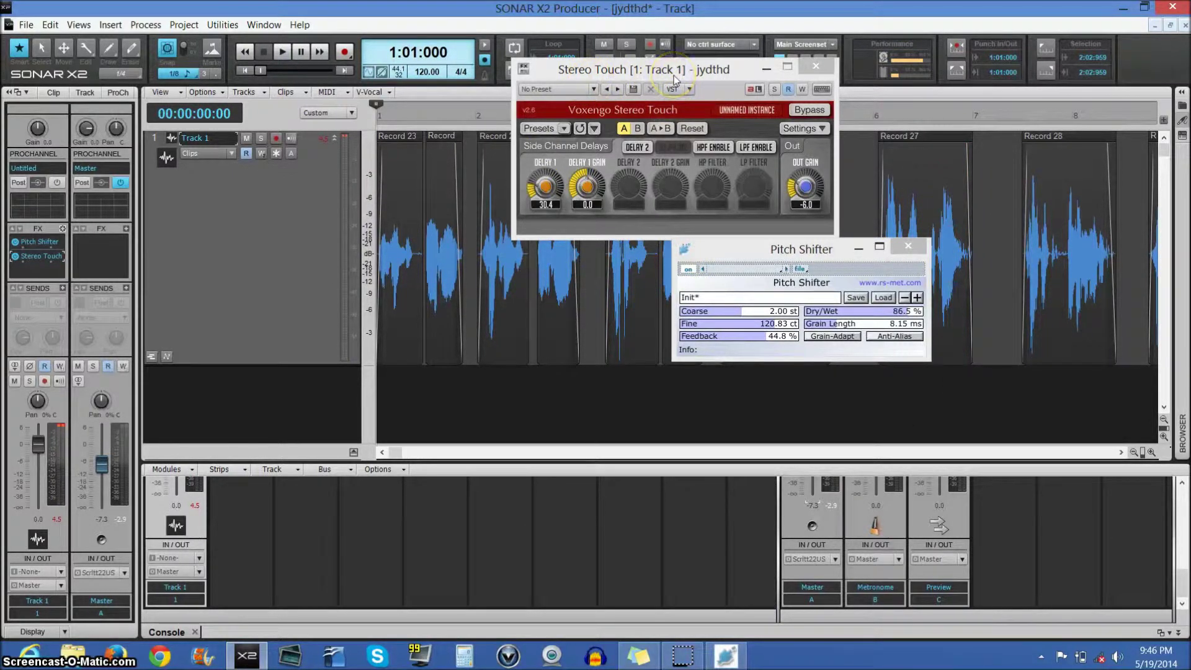
Stack Stereo Touch at lower left and Pitch Shifter at upper left, scrolling toward measure 10
{"action": "left_click_drag", "start_coordinate": [674, 78], "coordinate": [374, 245]}
{"action": "left_click", "coordinate": [693, 246]}
{"action": "left_click_drag", "start_coordinate": [752, 256], "coordinate": [354, 132]}
{"action": "left_click_drag", "start_coordinate": [403, 458], "coordinate": [587, 457]}
Play the vocal from measure 10, nudging Pitch Shifter up to uncover Stereo Touch, then stop
{"action": "left_click", "coordinate": [661, 239]}
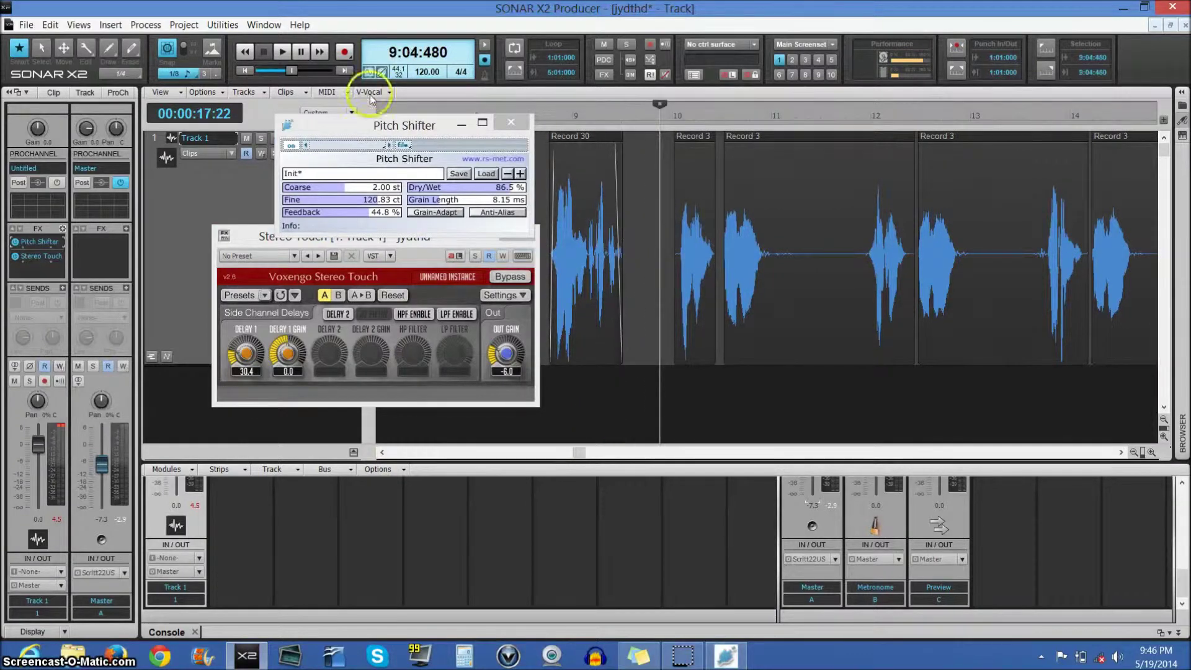
{"action": "left_click", "coordinate": [282, 53]}
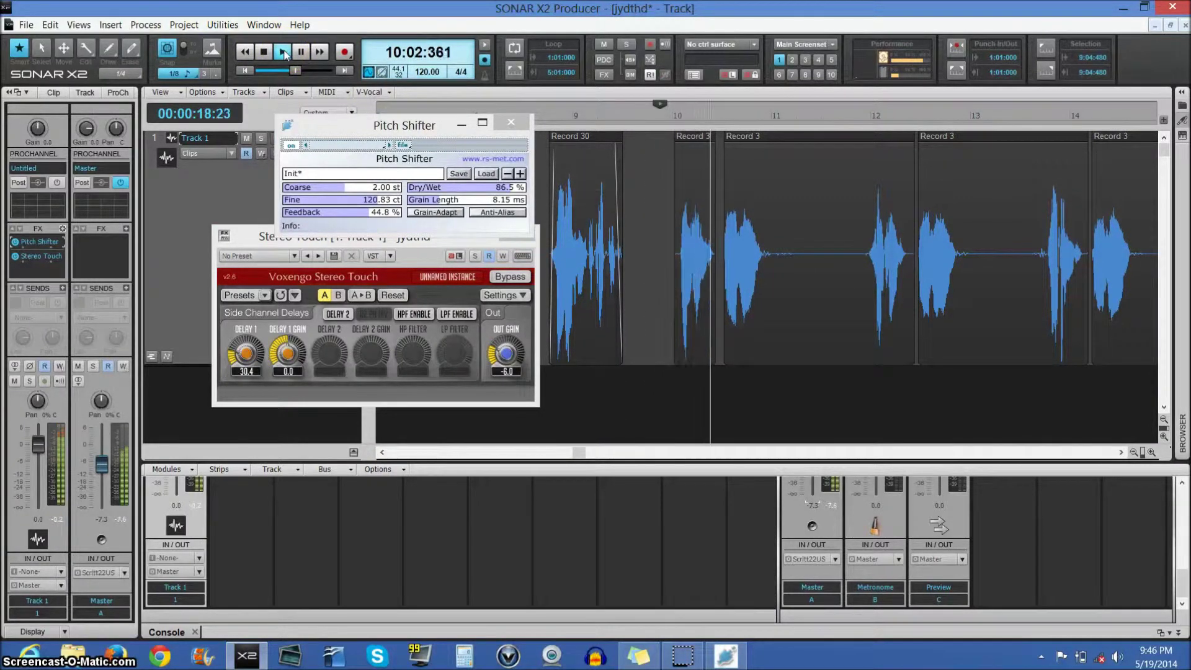
{"action": "left_click", "coordinate": [396, 126]}
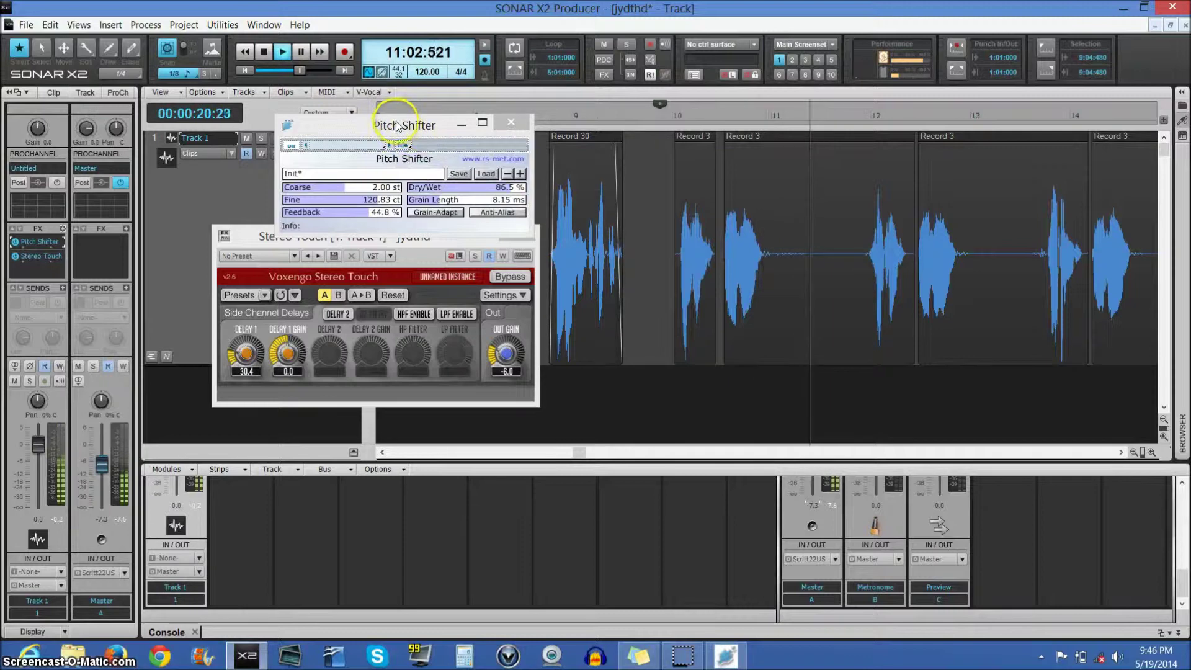
{"action": "left_click_drag", "start_coordinate": [396, 126], "coordinate": [384, 72]}
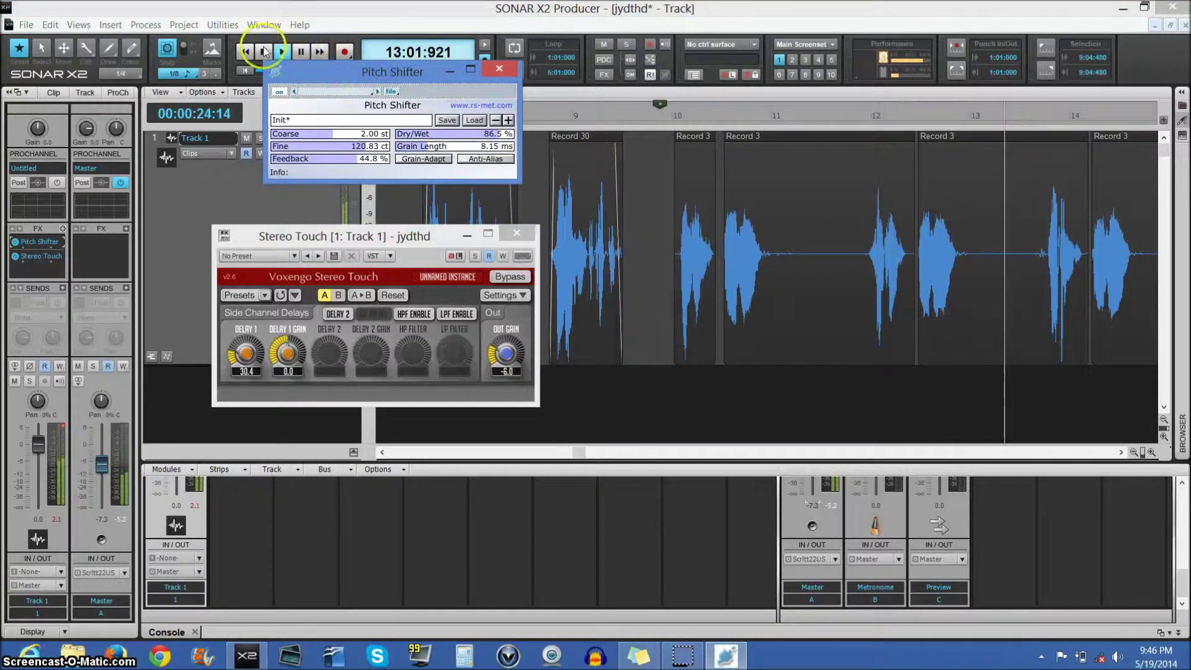
{"action": "key", "text": "space"}
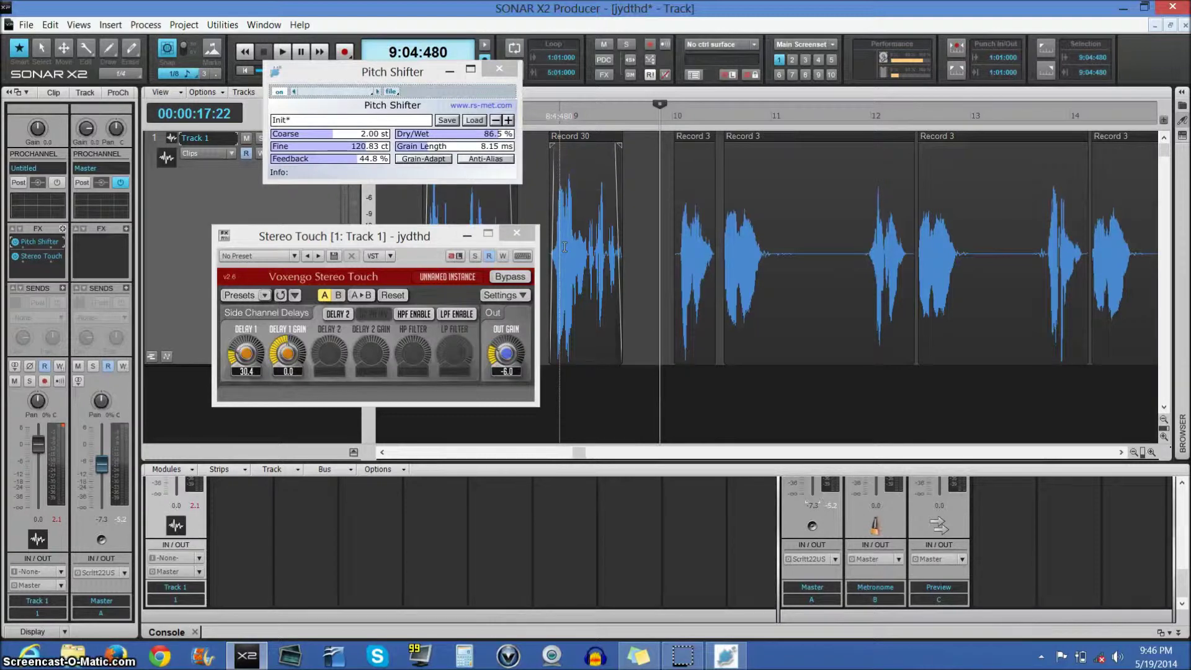
Rearrange both plug-in windows at the left, replay from measure 10, then stop and rewind
{"action": "left_click_drag", "start_coordinate": [380, 72], "coordinate": [198, 102]}
{"action": "left_click_drag", "start_coordinate": [355, 238], "coordinate": [206, 328]}
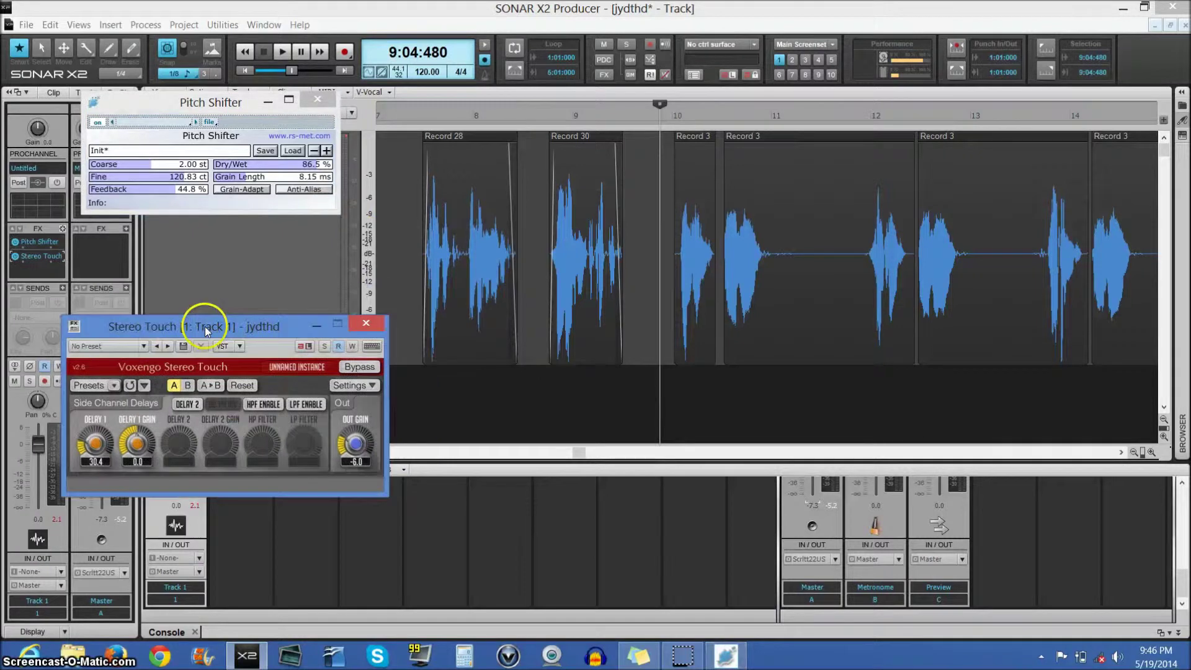
{"action": "left_click_drag", "start_coordinate": [236, 98], "coordinate": [230, 167]}
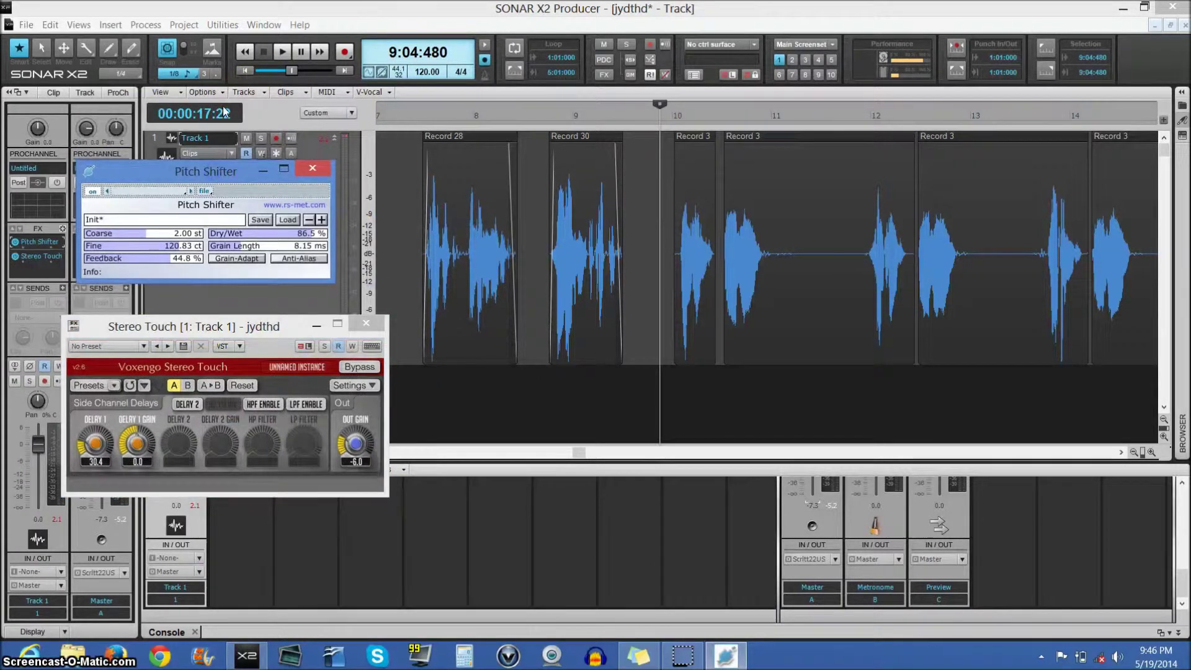
{"action": "left_click", "coordinate": [283, 53]}
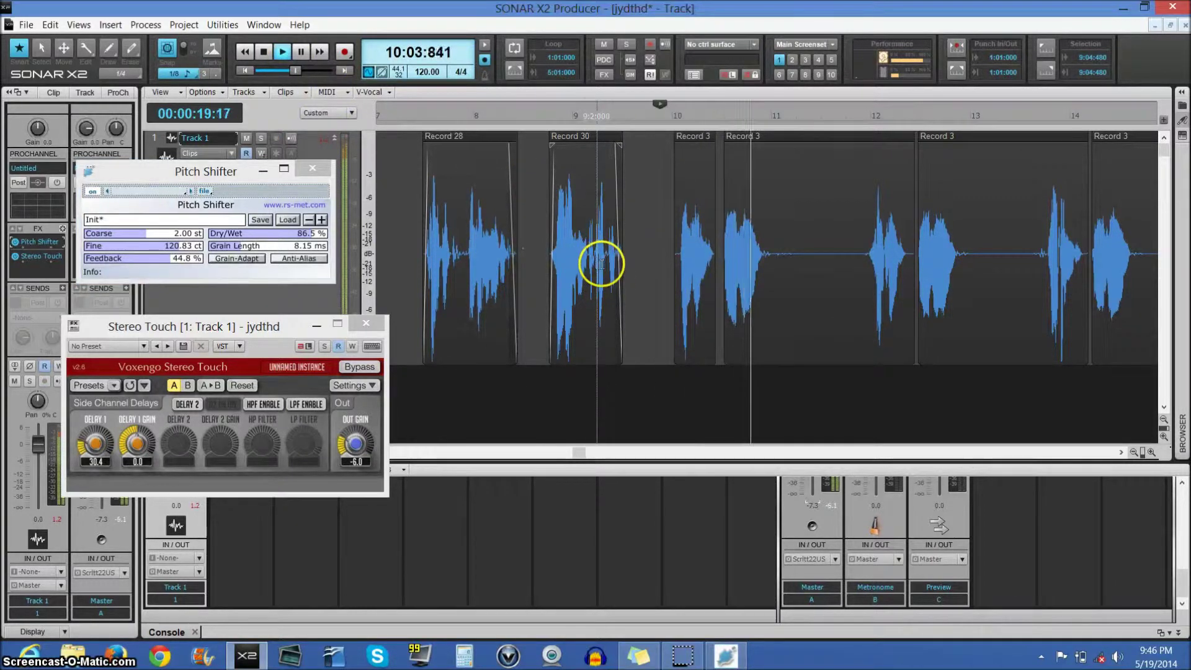
{"action": "left_click", "coordinate": [265, 54]}
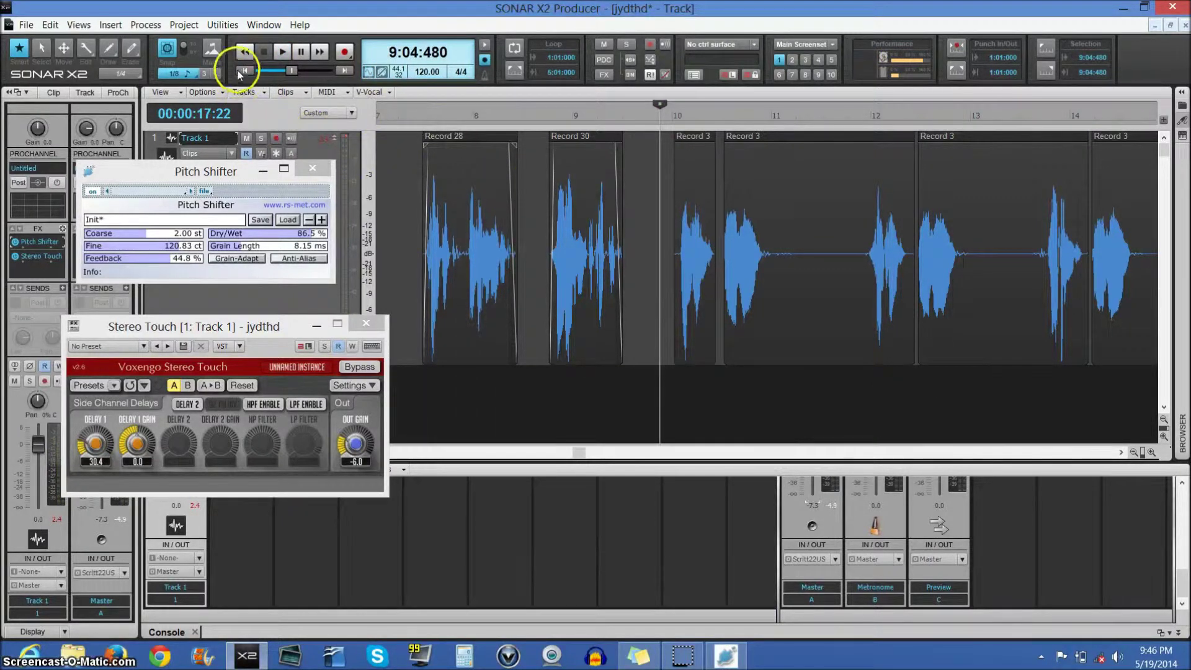
{"action": "left_click", "coordinate": [243, 71]}
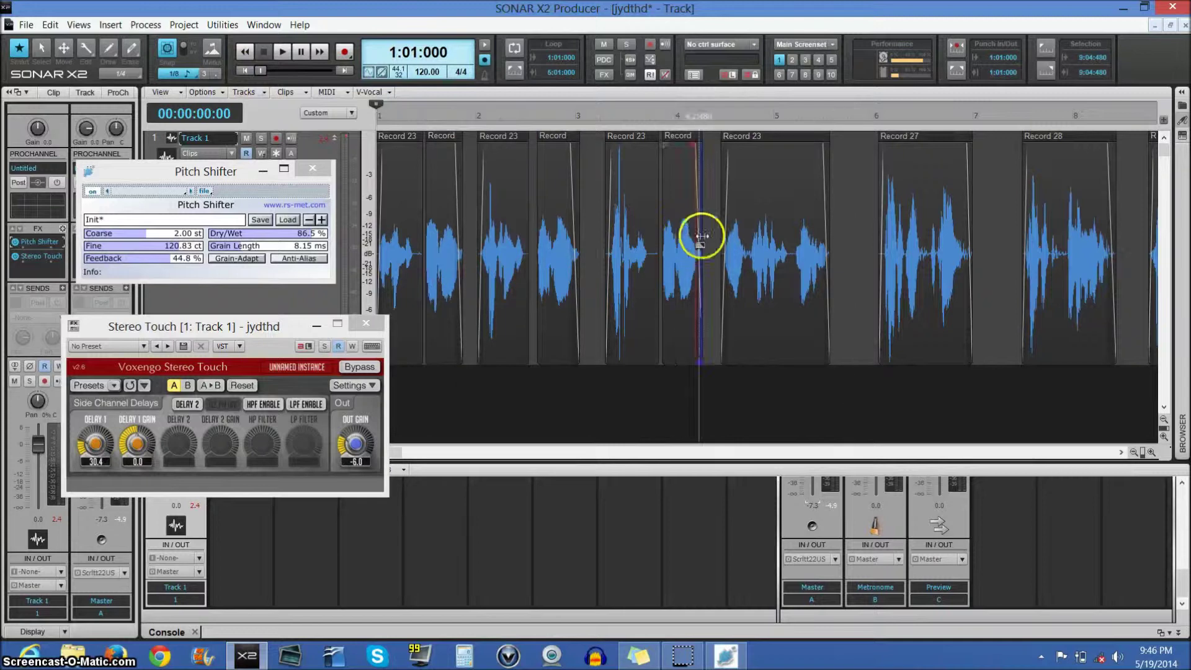
Move the Pitch Shifter window over the clips and play the vocal from the start
{"action": "left_click_drag", "start_coordinate": [213, 175], "coordinate": [516, 149]}
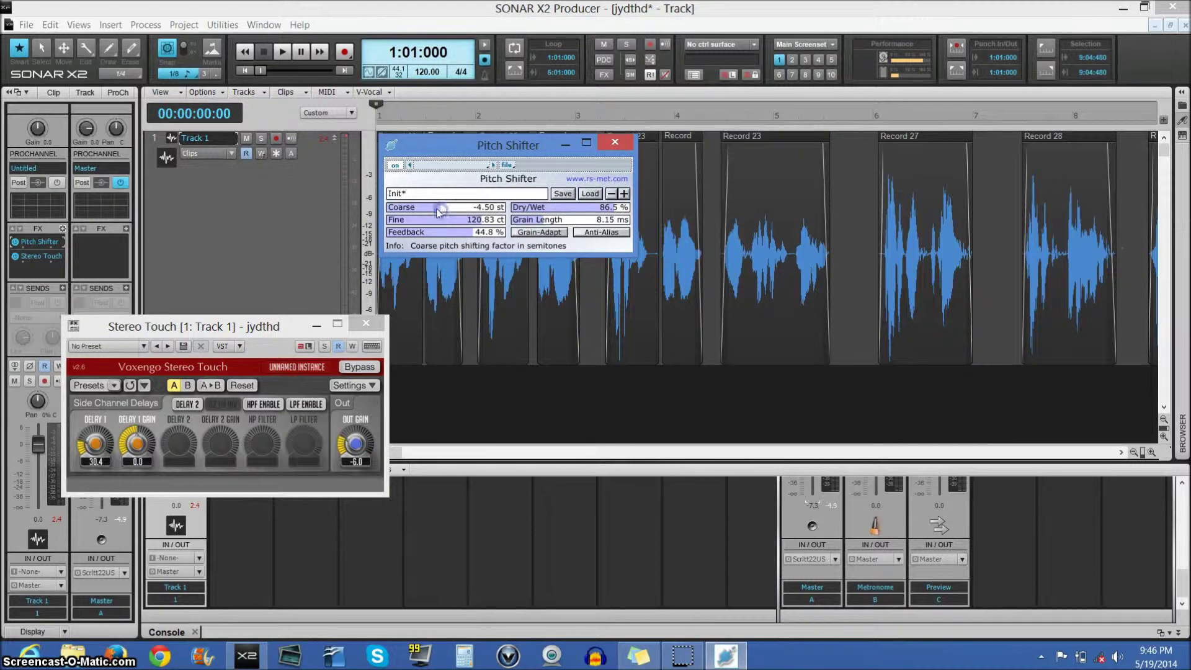
{"action": "left_click", "coordinate": [284, 52]}
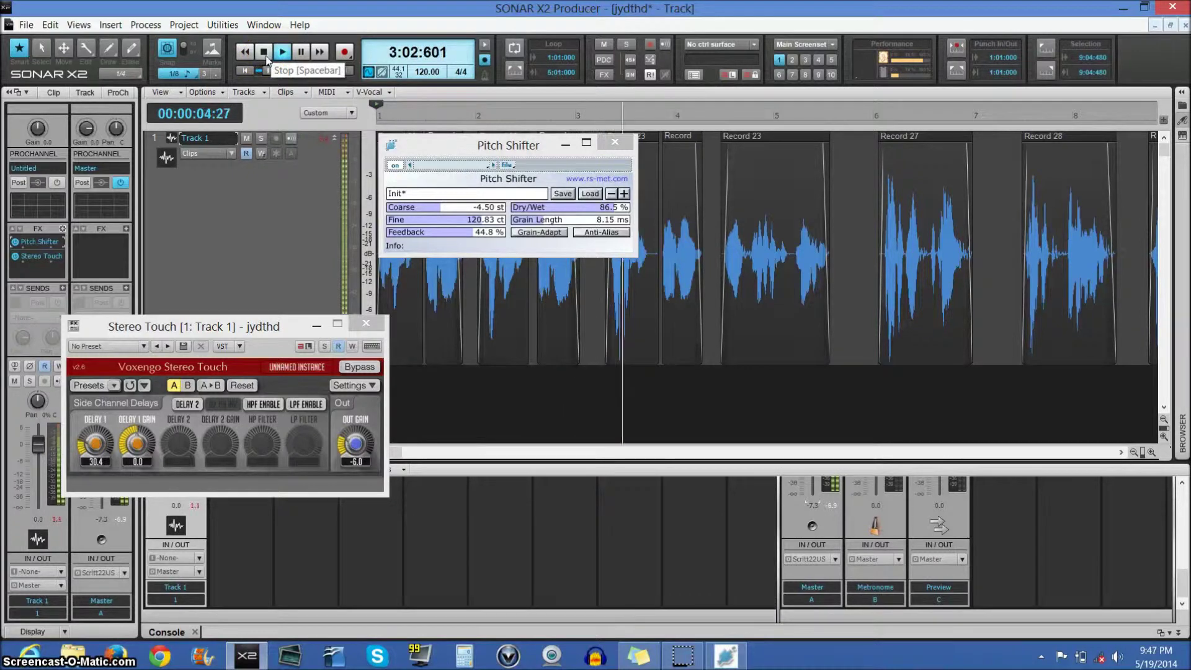
{"action": "key", "text": "space"}
{"action": "left_click", "coordinate": [493, 182]}
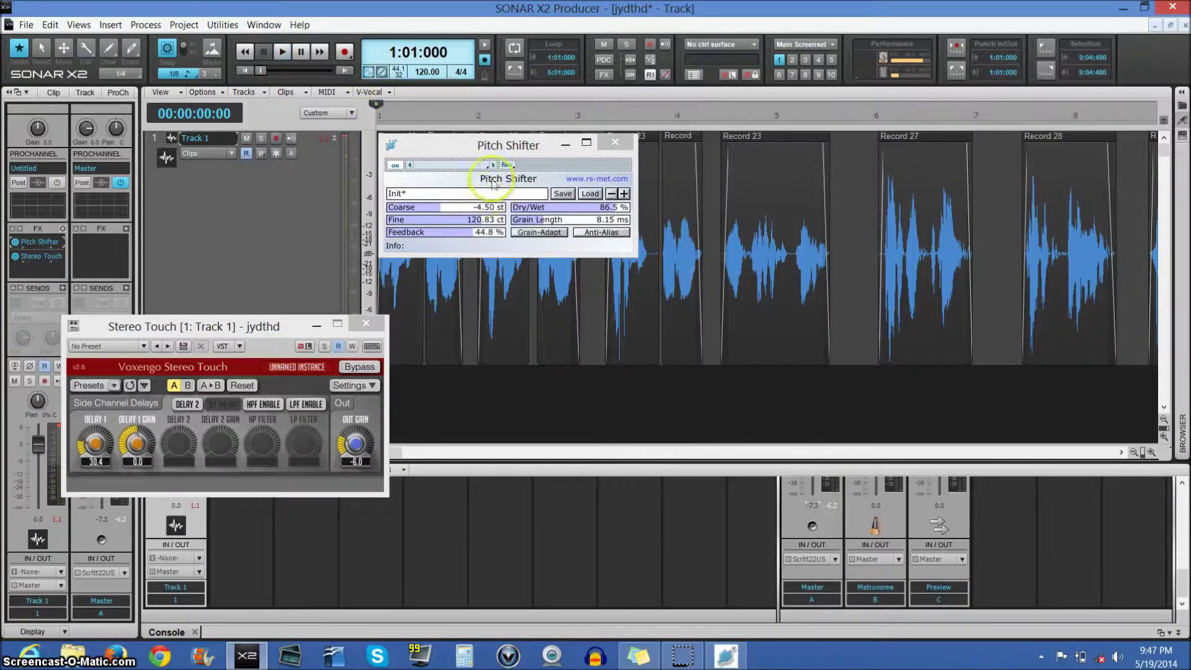
Raise Dry/Wet, adjust Grain Length, and lower Feedback to 36.5% while the vocal plays
{"action": "left_click_drag", "start_coordinate": [616, 212], "coordinate": [623, 212]}
{"action": "left_click", "coordinate": [532, 225]}
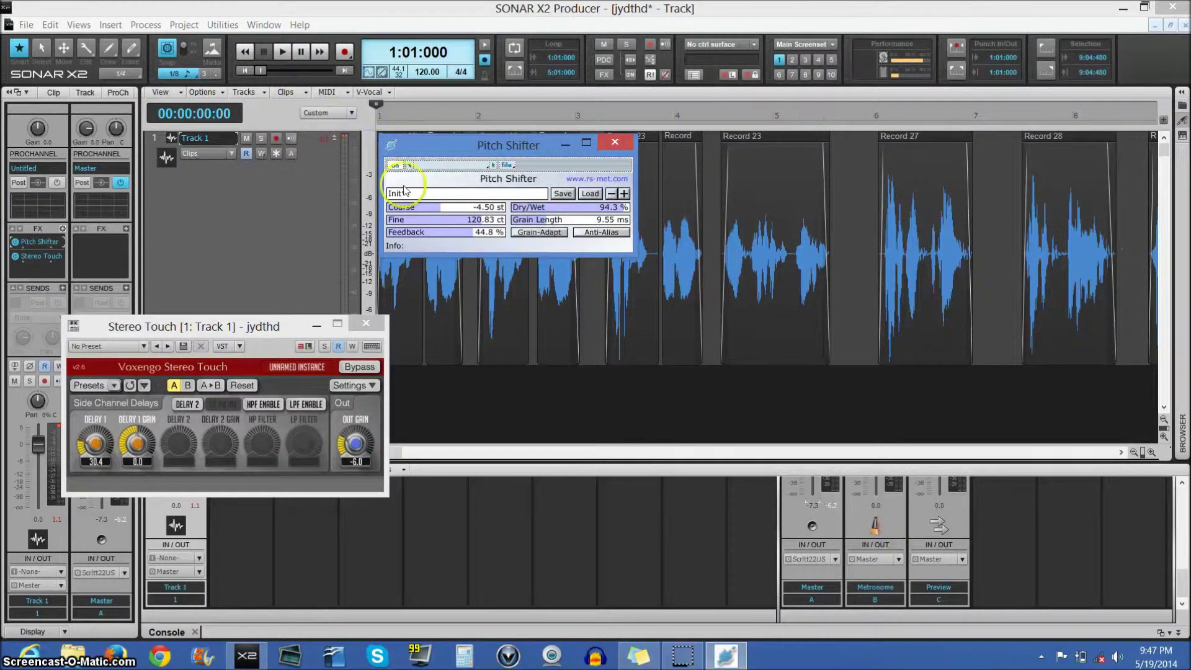
{"action": "left_click", "coordinate": [282, 52]}
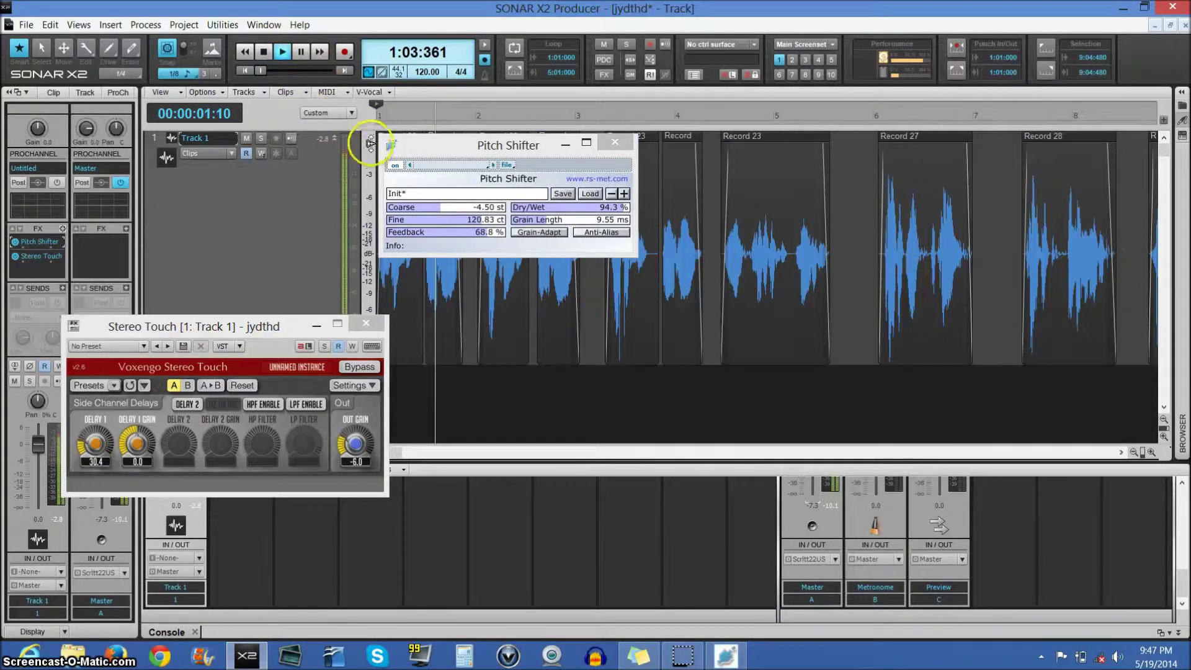
{"action": "left_click_drag", "start_coordinate": [469, 237], "coordinate": [428, 220]}
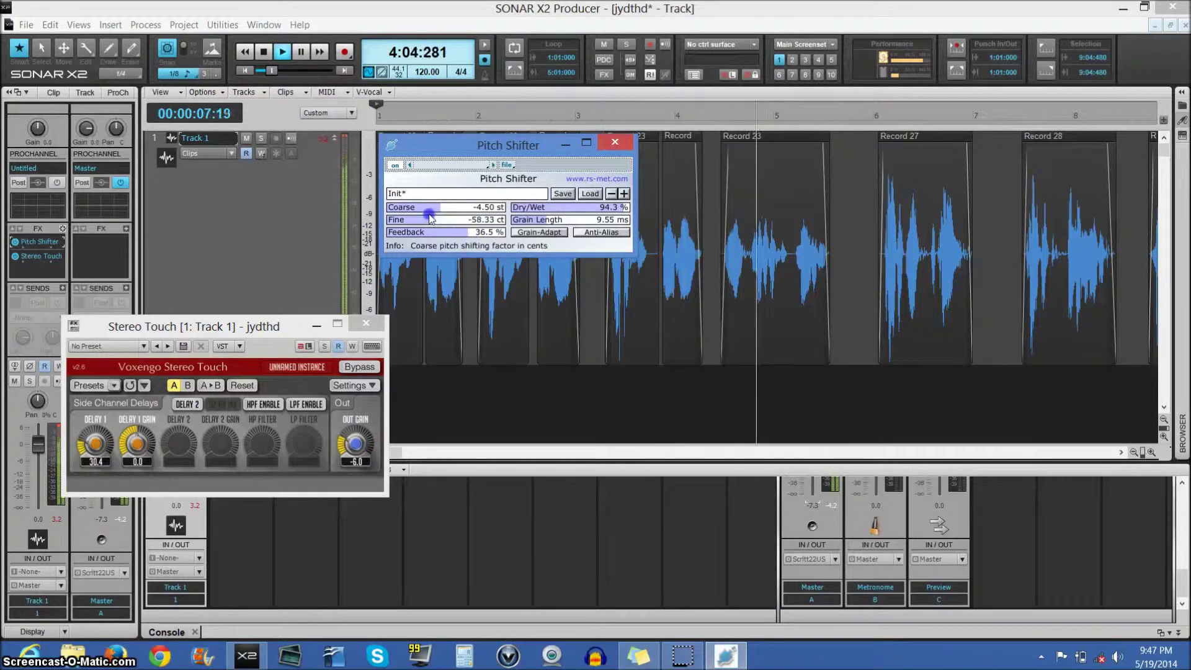
Restart playback and sweep the Pitch Shifter Coarse shift down to -3.50 st
{"action": "left_click", "coordinate": [263, 52]}
{"action": "left_click", "coordinate": [283, 52]}
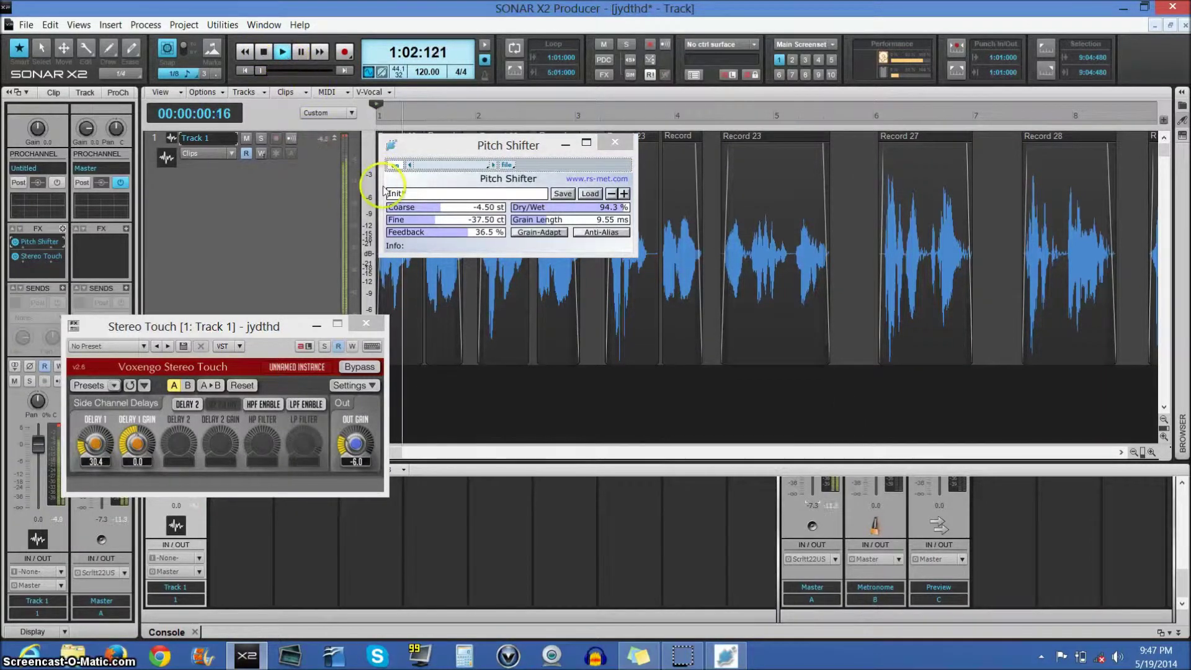
{"action": "left_click_drag", "start_coordinate": [445, 208], "coordinate": [441, 211]}
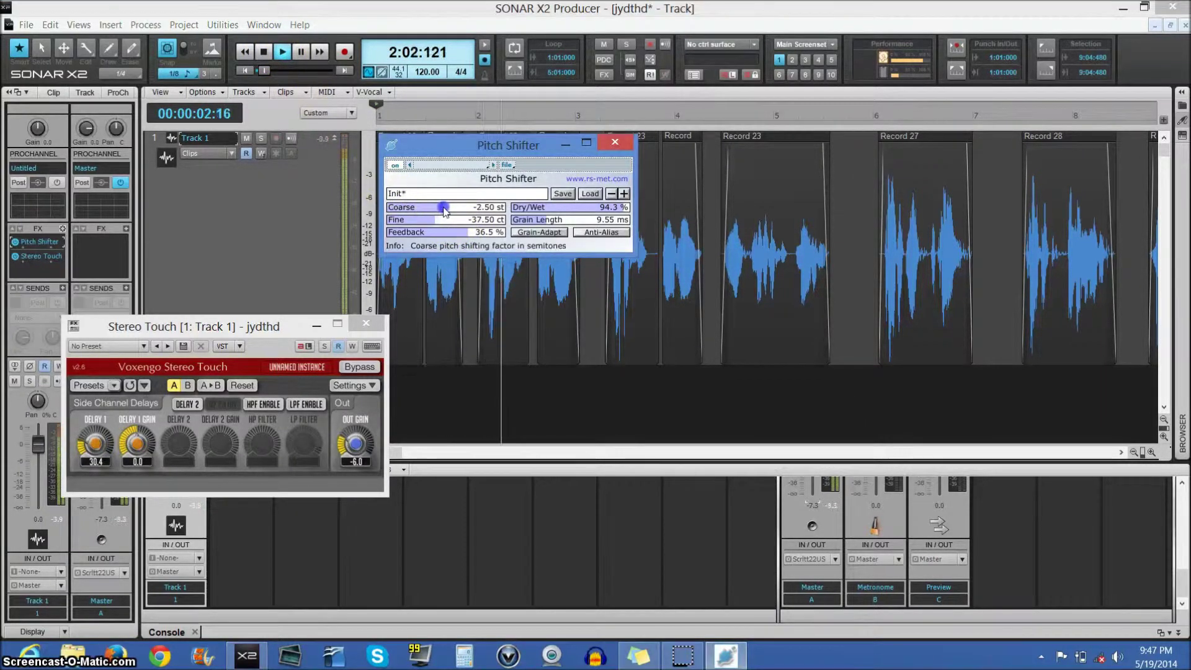
{"action": "left_click_drag", "start_coordinate": [444, 209], "coordinate": [442, 215]}
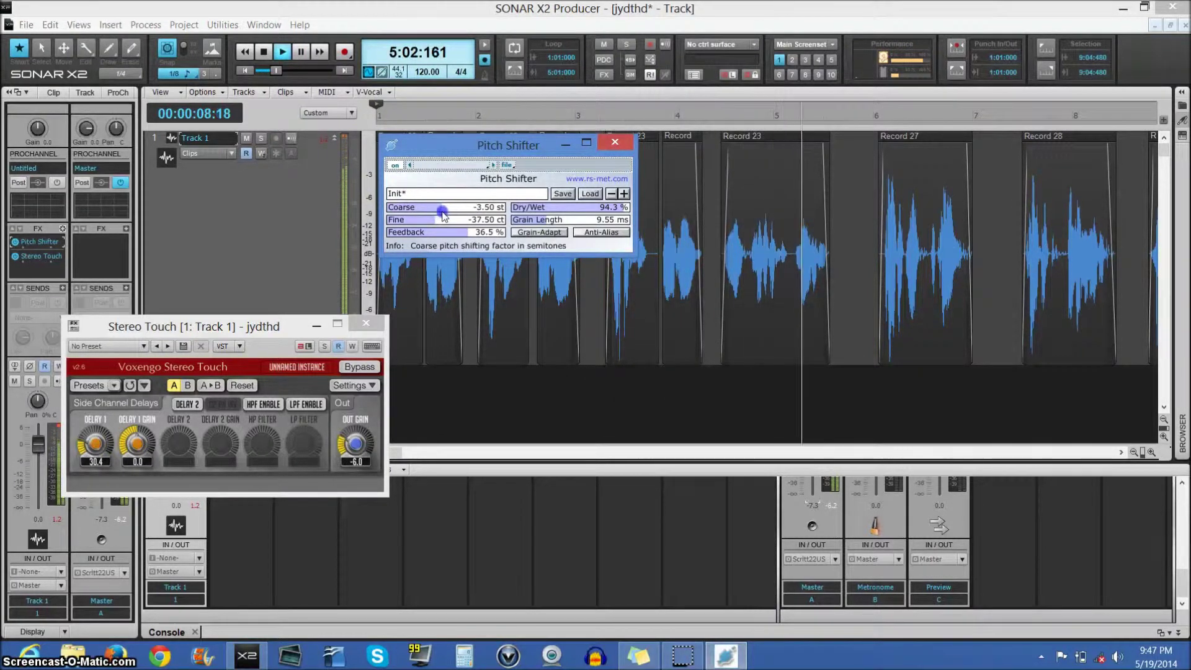
Lengthen Grain Length toward 45 ms and restart playback to audition it
{"action": "left_click", "coordinate": [554, 224]}
{"action": "left_click_drag", "start_coordinate": [554, 225], "coordinate": [561, 223]}
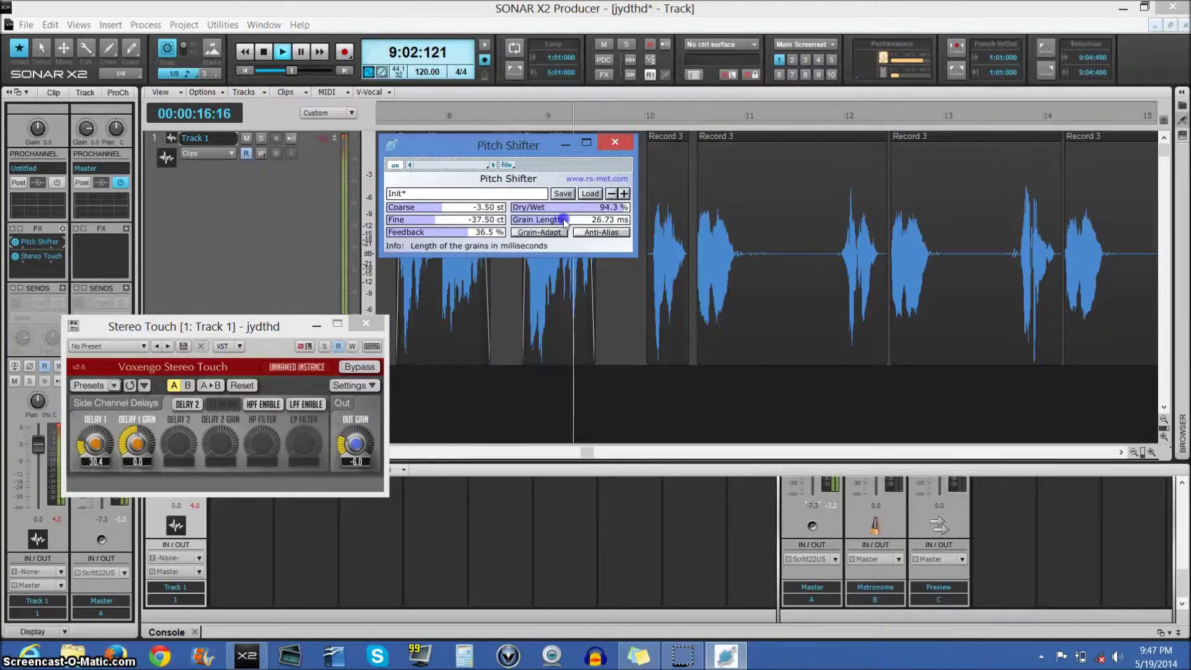
{"action": "left_click_drag", "start_coordinate": [566, 222], "coordinate": [572, 223]}
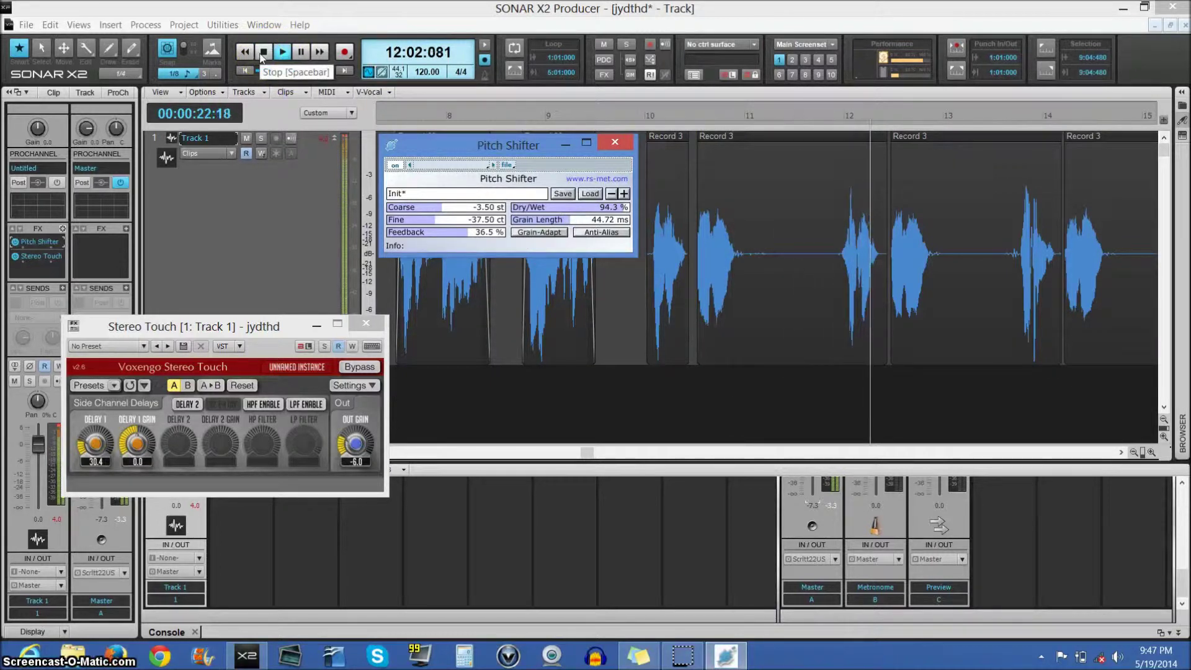
{"action": "left_click", "coordinate": [283, 53]}
{"action": "left_click", "coordinate": [282, 53]}
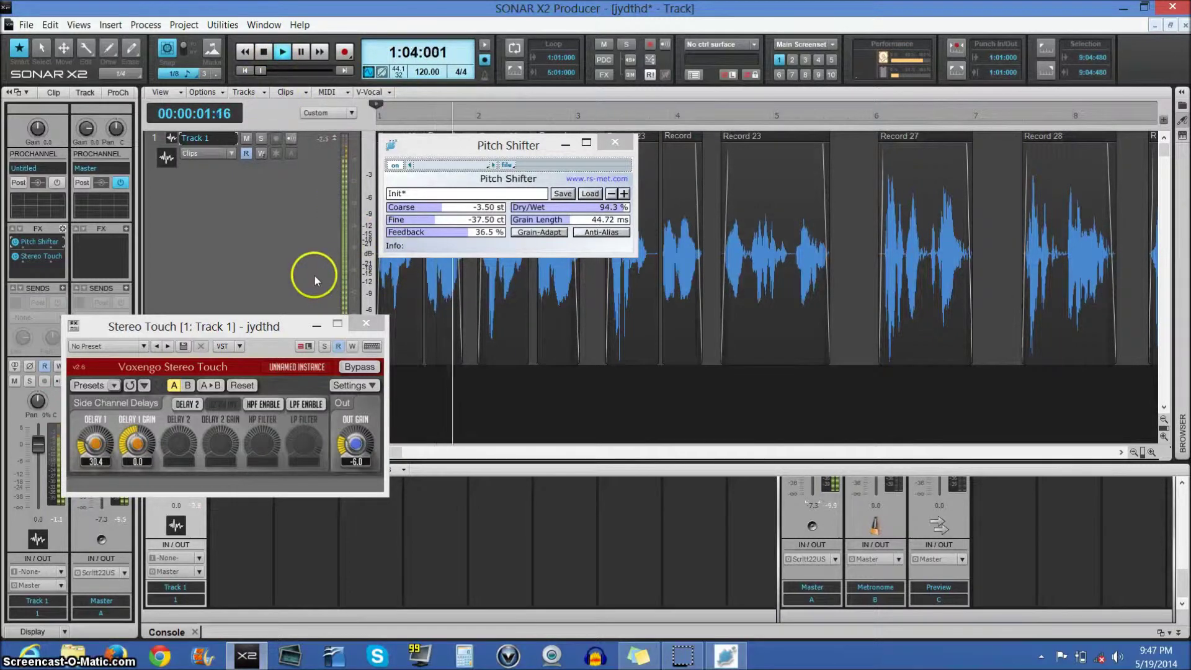
Bring Grain Length back down to 11.64 ms, stop playback, and close the Pitch Shifter window
{"action": "left_click", "coordinate": [574, 222]}
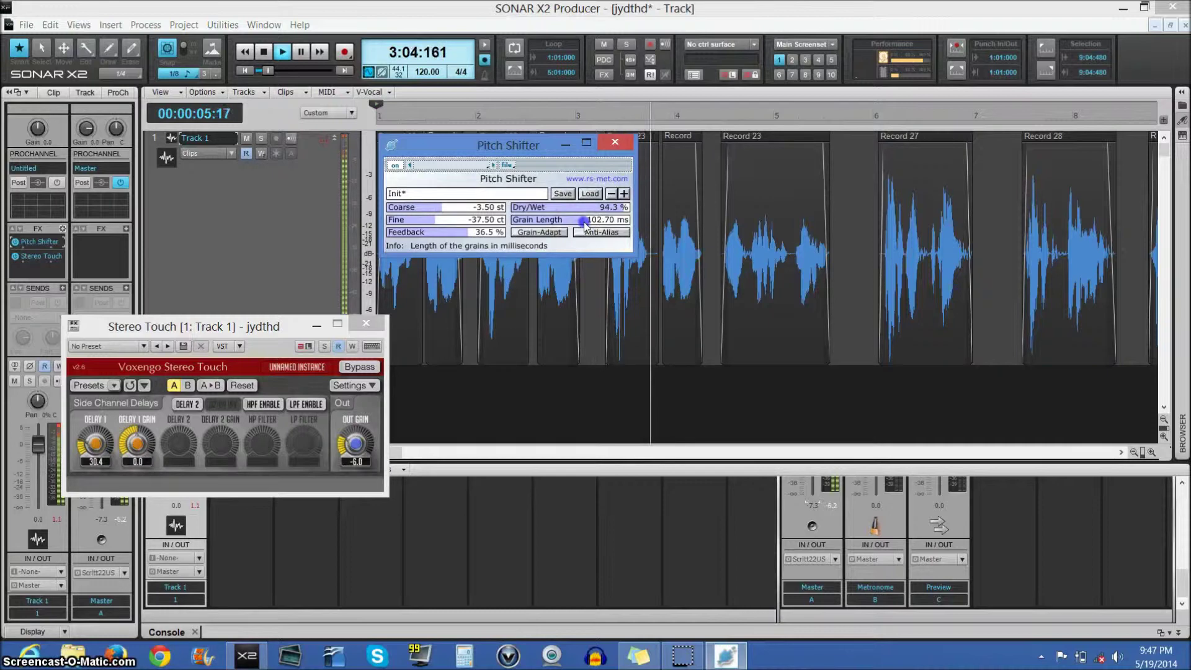
{"action": "left_click_drag", "start_coordinate": [584, 225], "coordinate": [550, 228]}
{"action": "left_click", "coordinate": [263, 51]}
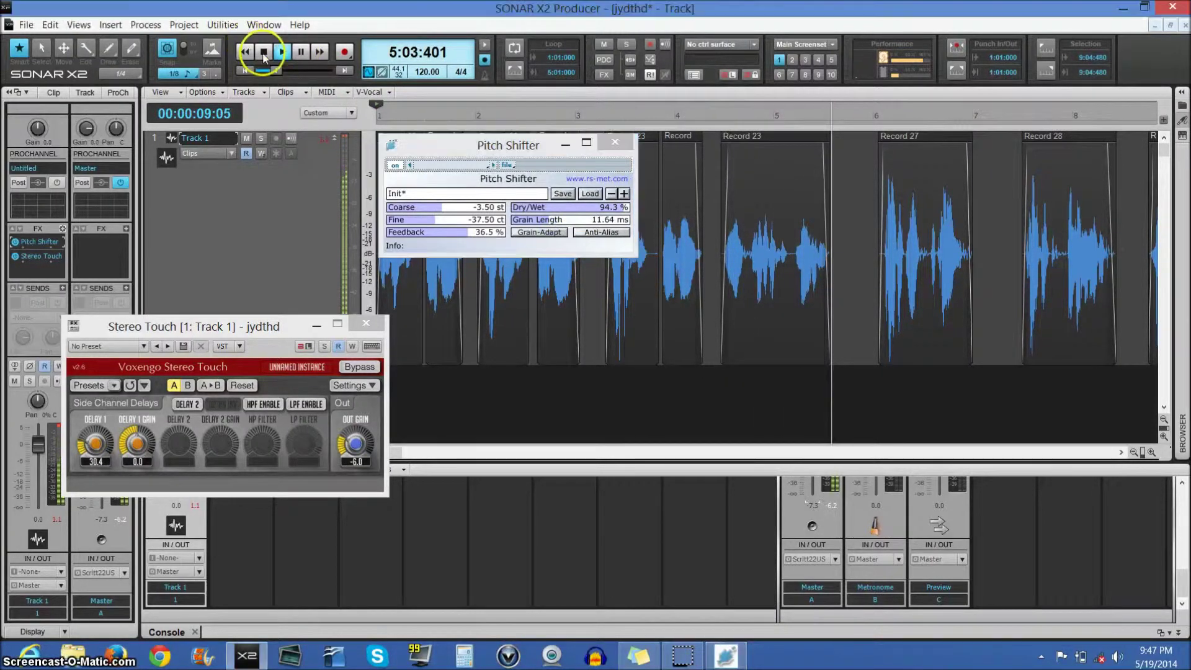
{"action": "left_click", "coordinate": [245, 51]}
{"action": "left_click", "coordinate": [540, 226]}
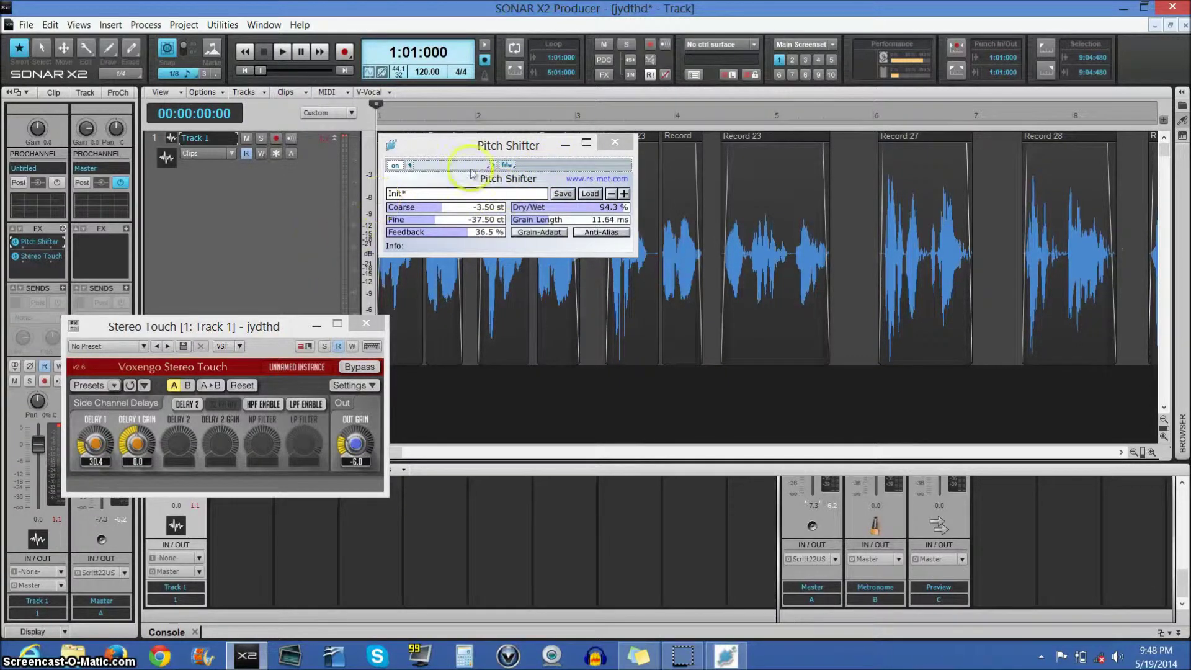
{"action": "left_click", "coordinate": [615, 142]}
Close the Stereo Touch window and bypass the Pitch Shifter effect on Track 1
{"action": "left_click", "coordinate": [366, 324]}
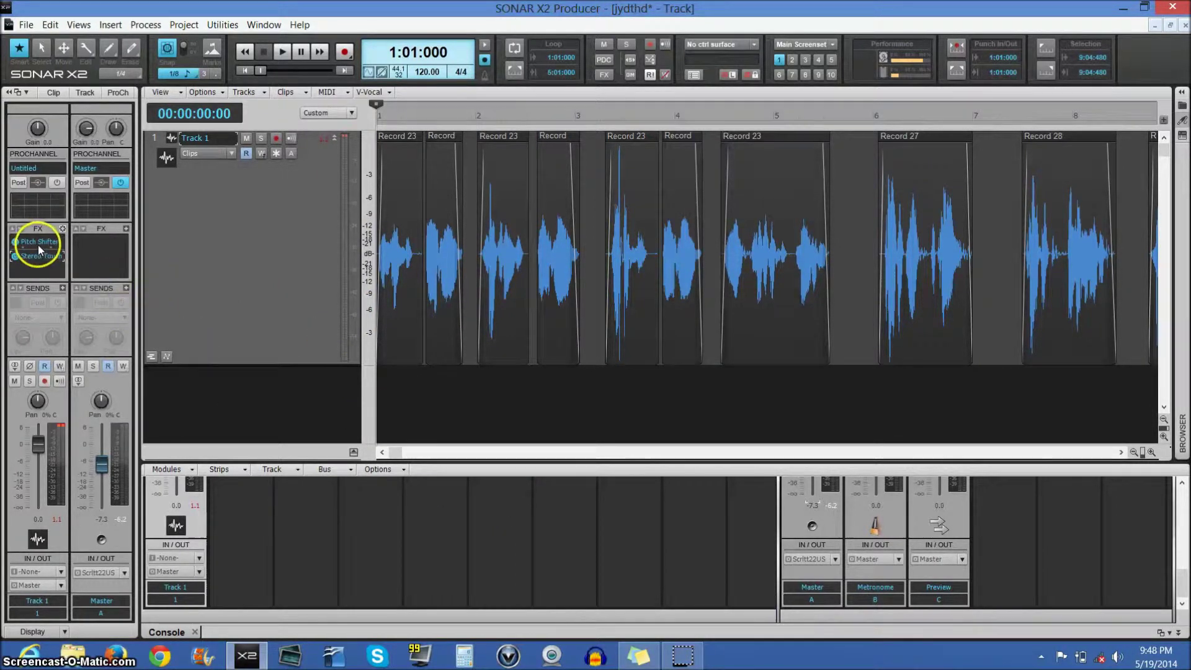
{"action": "left_click_drag", "start_coordinate": [41, 244], "coordinate": [38, 264]}
{"action": "left_click", "coordinate": [16, 243]}
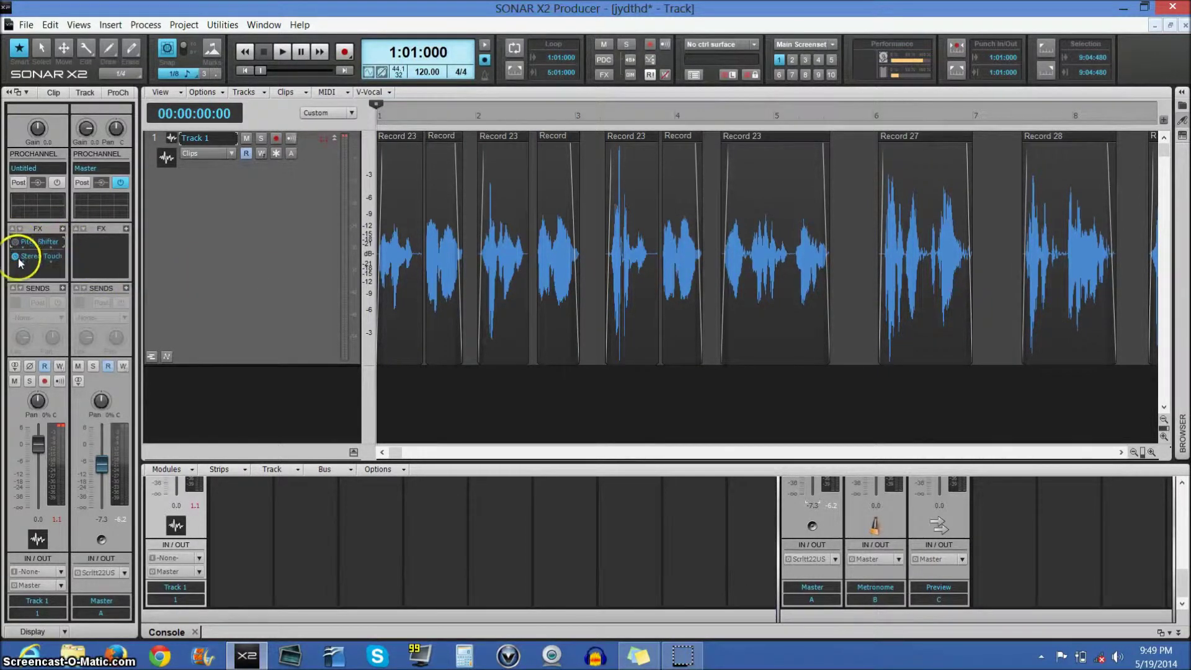
Insert Audio FX > Cakewalk > Pitch Shifter as the third effect after Stereo Touch
{"action": "left_click", "coordinate": [62, 230]}
{"action": "mouse_move", "coordinate": [93, 235]}
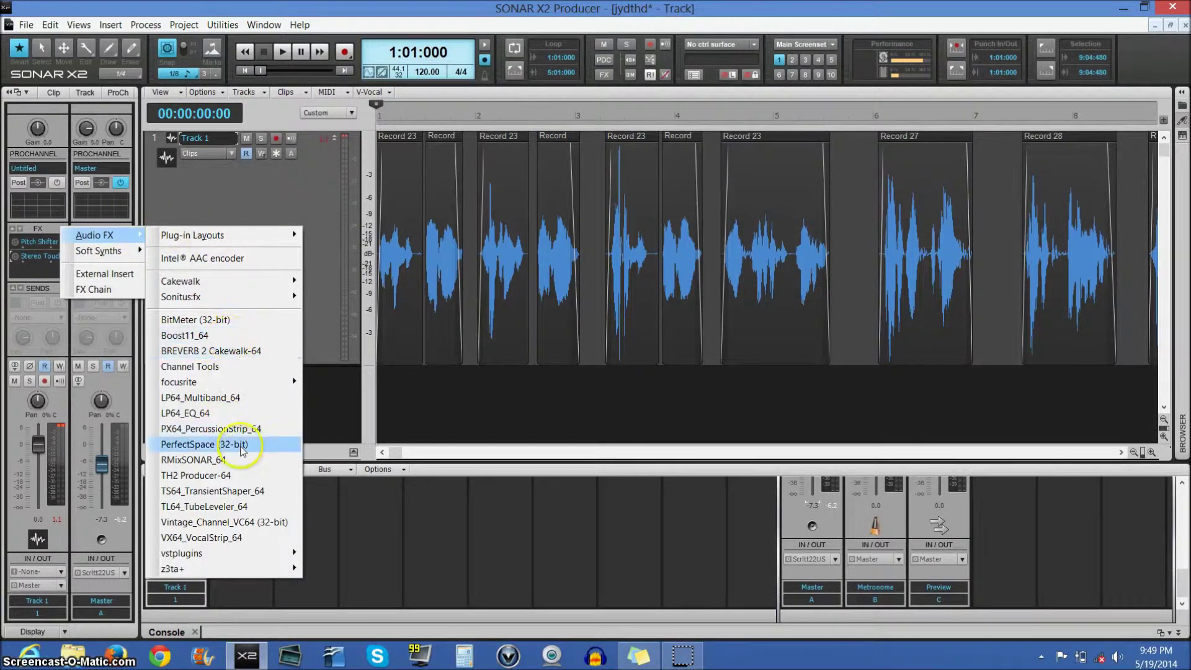
{"action": "mouse_move", "coordinate": [192, 297]}
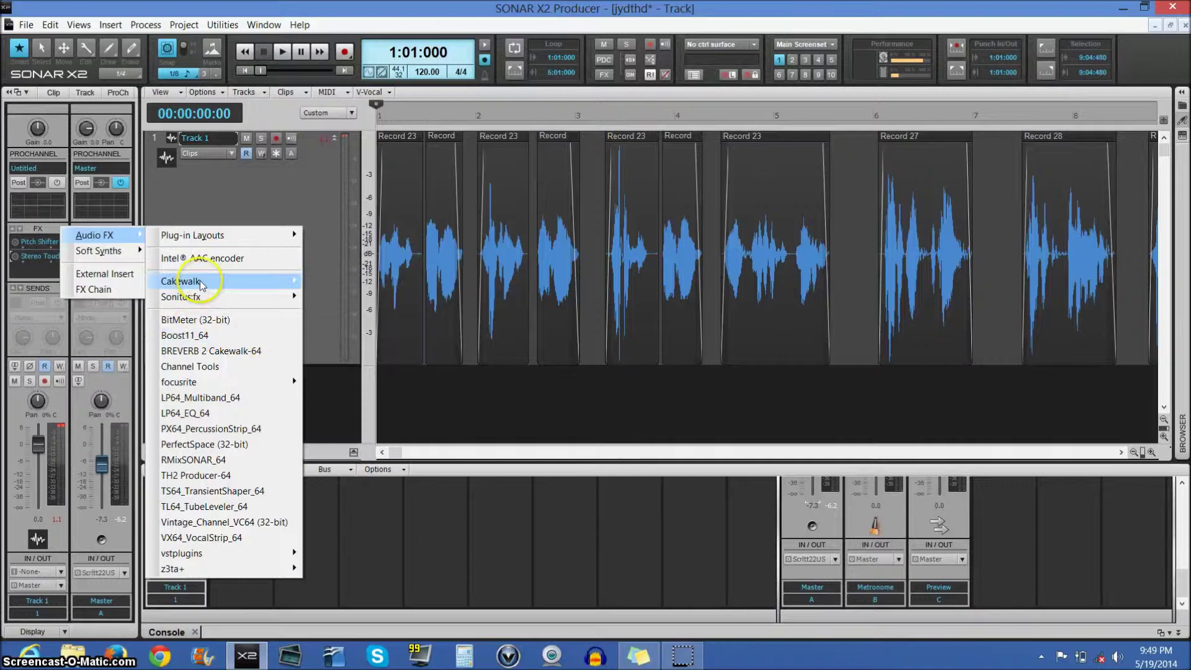
{"action": "left_click", "coordinate": [343, 436]}
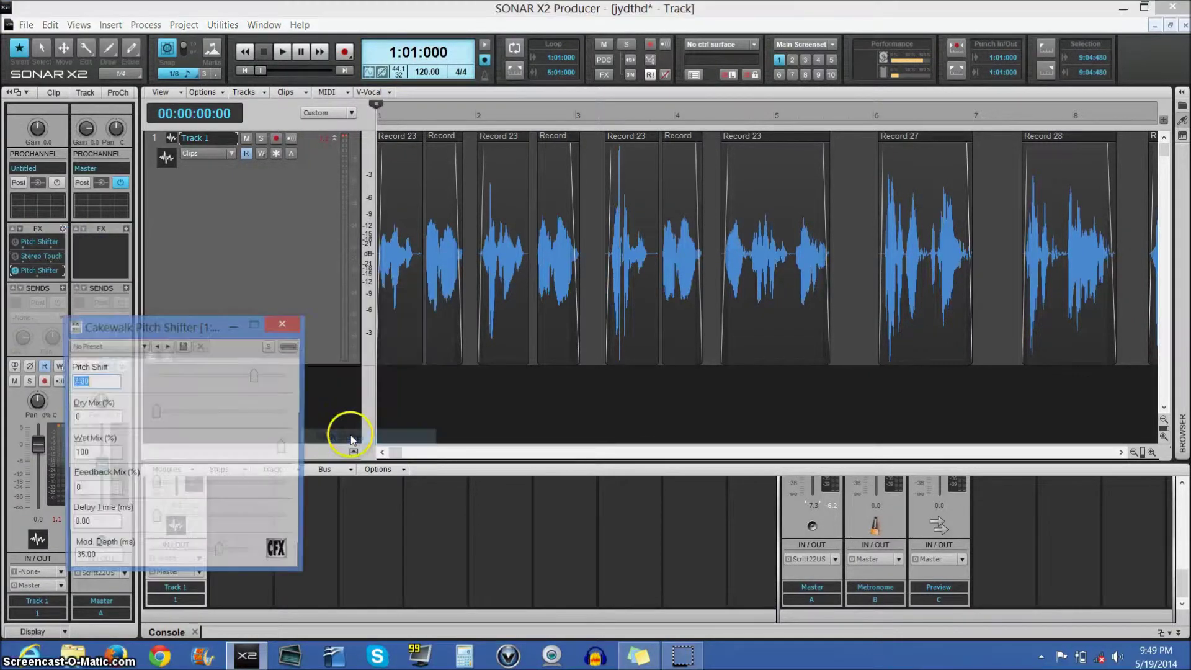
Move the new Pitch Shifter window above the tracks and briefly audition playback
{"action": "left_click_drag", "start_coordinate": [168, 332], "coordinate": [204, 247]}
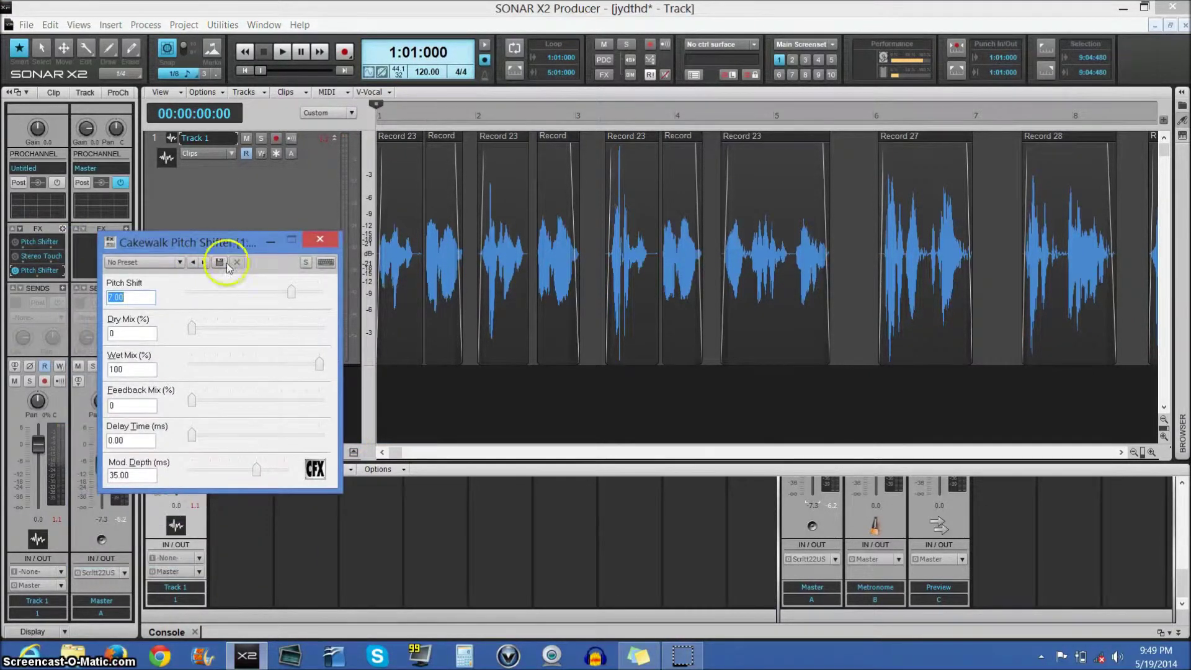
{"action": "left_click", "coordinate": [282, 52]}
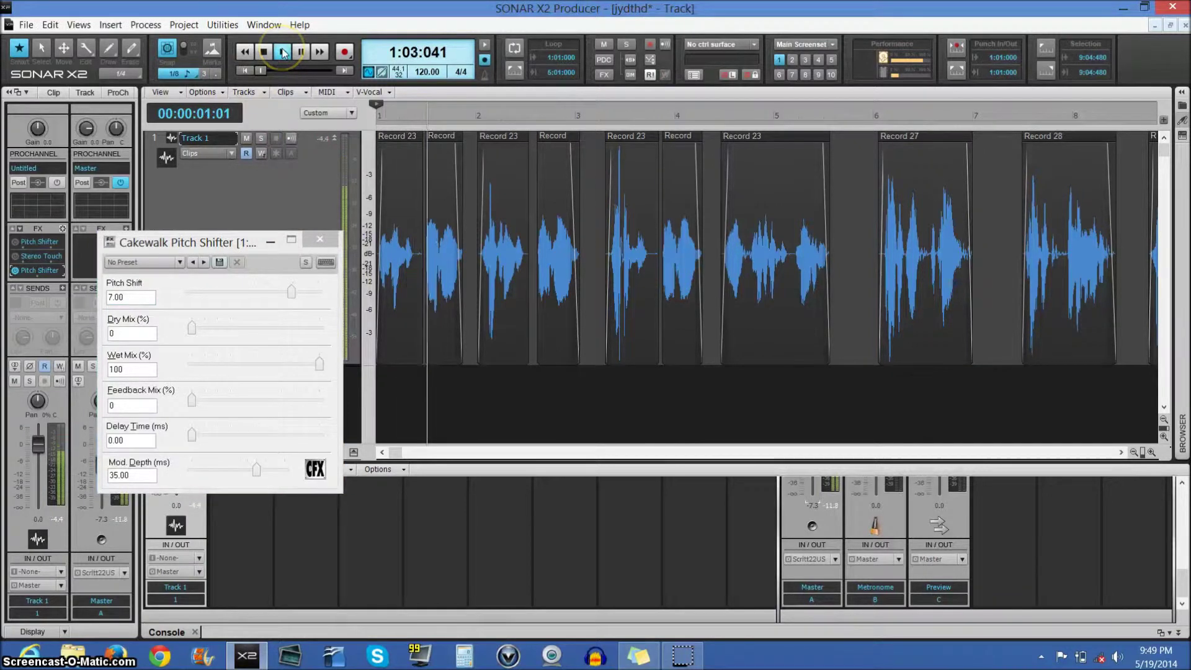
{"action": "left_click", "coordinate": [265, 54]}
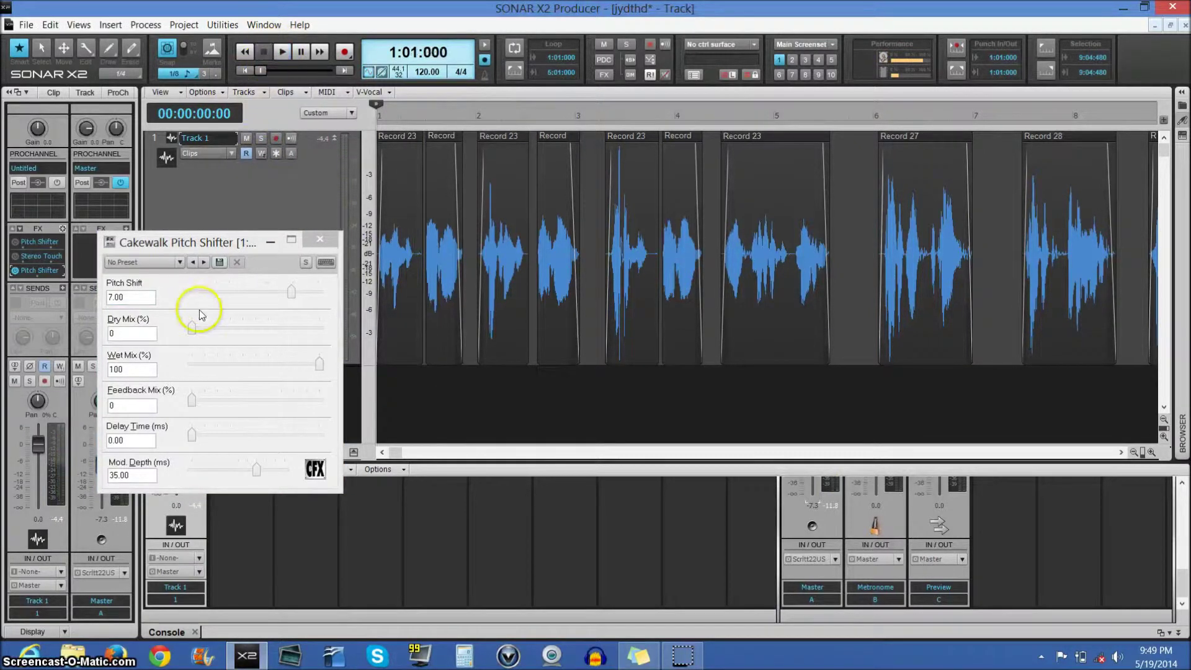
{"action": "left_click", "coordinate": [214, 241]}
{"action": "left_click_drag", "start_coordinate": [259, 215], "coordinate": [629, 81]}
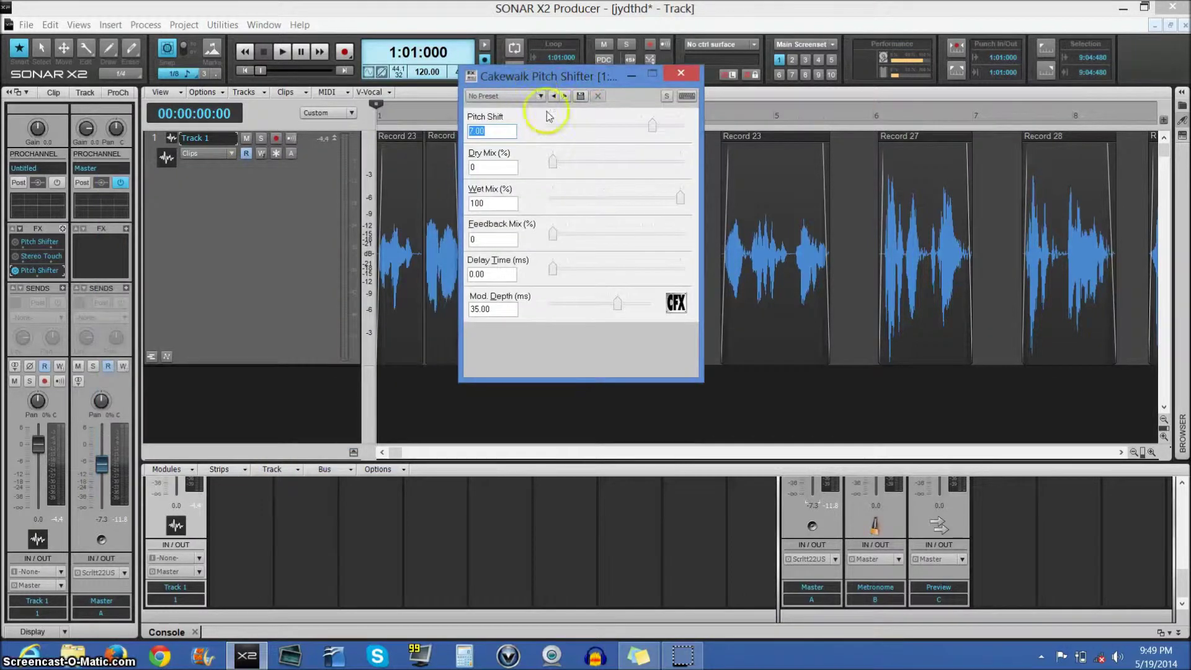
Lower Pitch Shift and set Dry Mix 14, Wet Mix 87 and Mod. Depth 8.72 during playback
{"action": "left_click_drag", "start_coordinate": [654, 130], "coordinate": [645, 131]}
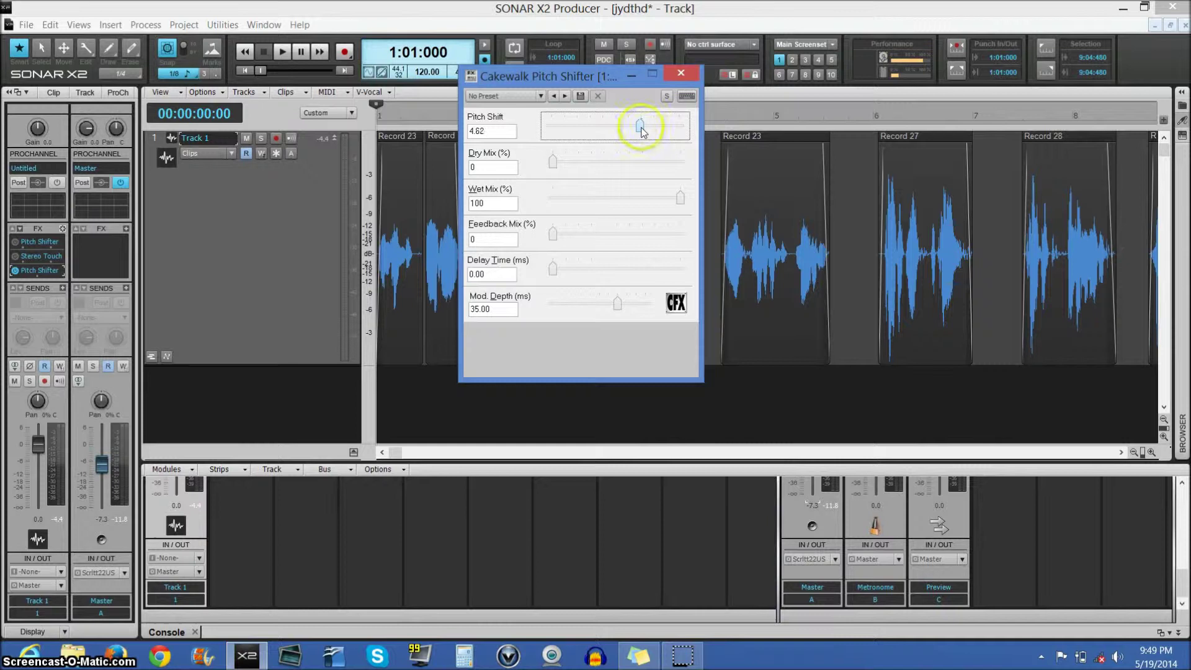
{"action": "left_click_drag", "start_coordinate": [556, 166], "coordinate": [591, 168]}
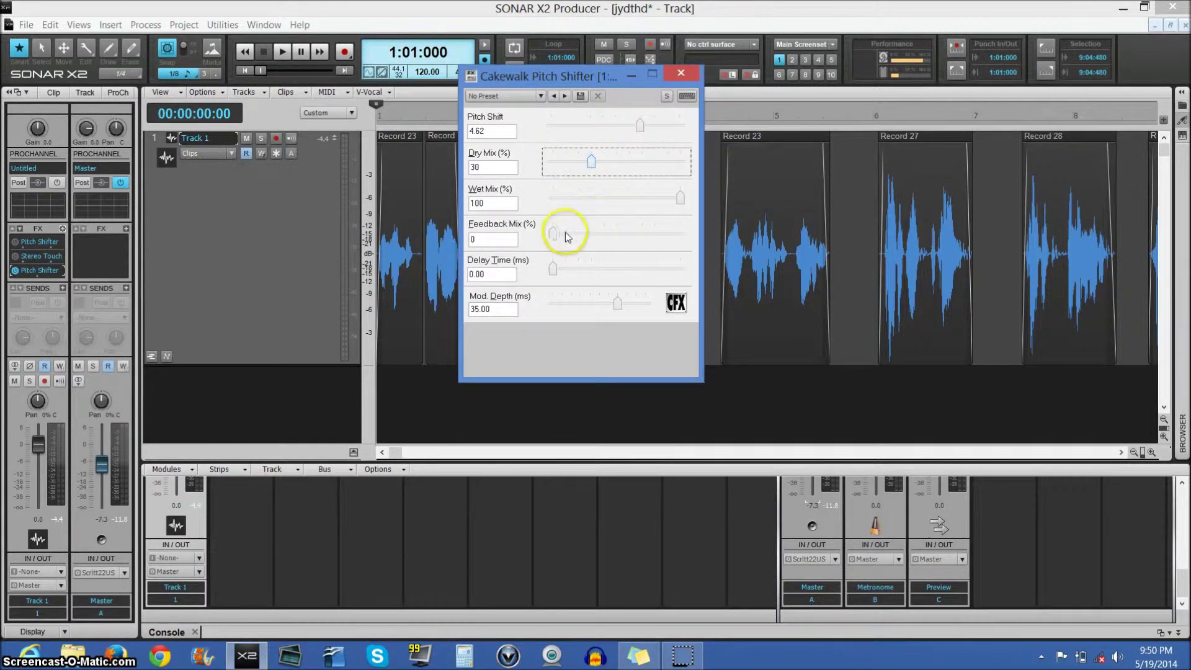
{"action": "left_click_drag", "start_coordinate": [681, 198], "coordinate": [666, 200]}
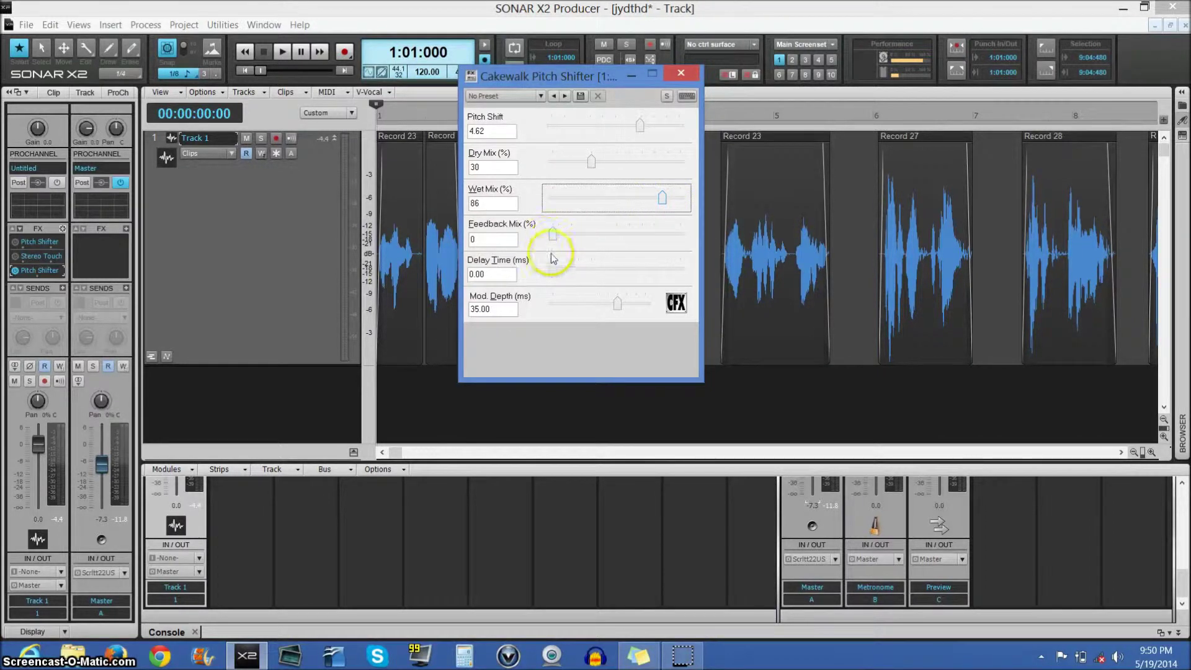
{"action": "left_click", "coordinate": [282, 51]}
{"action": "left_click_drag", "start_coordinate": [616, 304], "coordinate": [569, 308]}
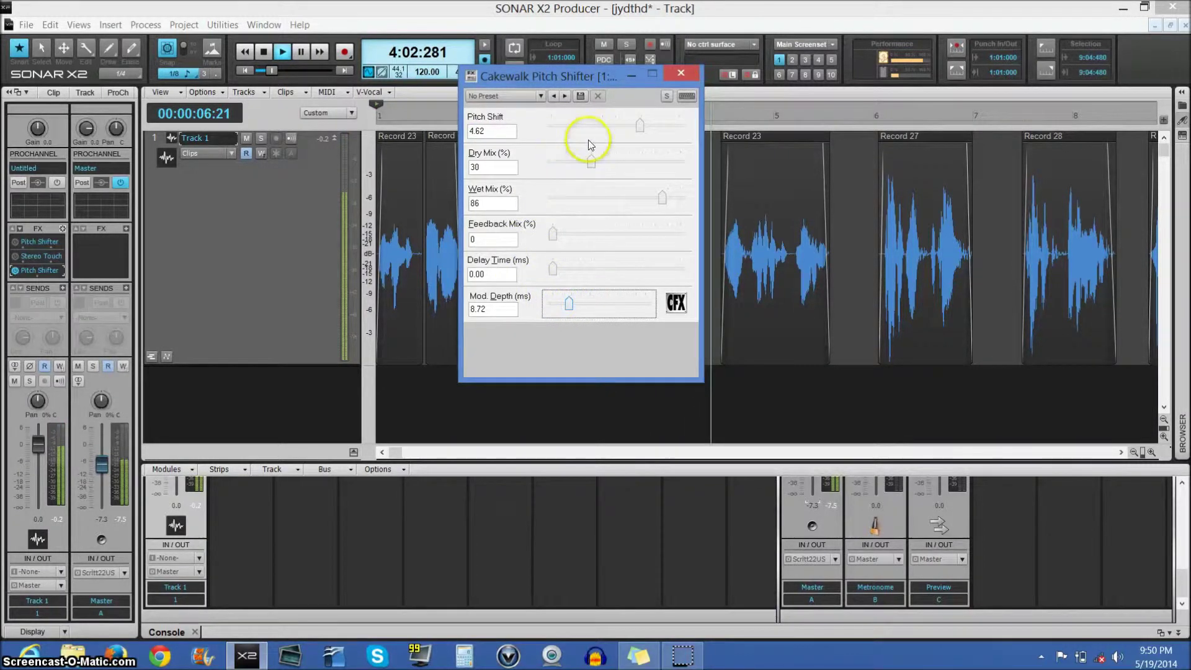
{"action": "left_click_drag", "start_coordinate": [590, 165], "coordinate": [569, 171]}
{"action": "left_click_drag", "start_coordinate": [662, 199], "coordinate": [664, 206]}
Lower Pitch Shift, move the window left, and settle Mod. Depth around 7.4
{"action": "mouse_move", "coordinate": [640, 126]}
{"action": "left_mouse_down"}
{"action": "mouse_move", "coordinate": [630, 119]}
{"action": "mouse_move", "coordinate": [629, 132]}
{"action": "left_mouse_up"}
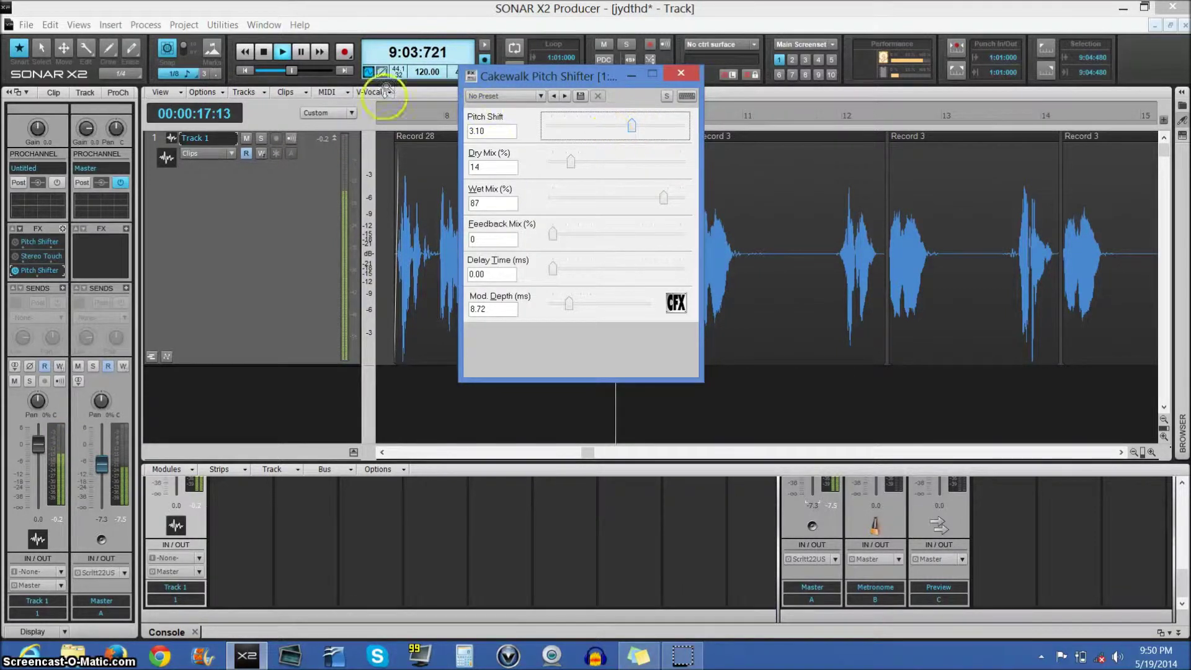
{"action": "left_click_drag", "start_coordinate": [571, 76], "coordinate": [473, 83]}
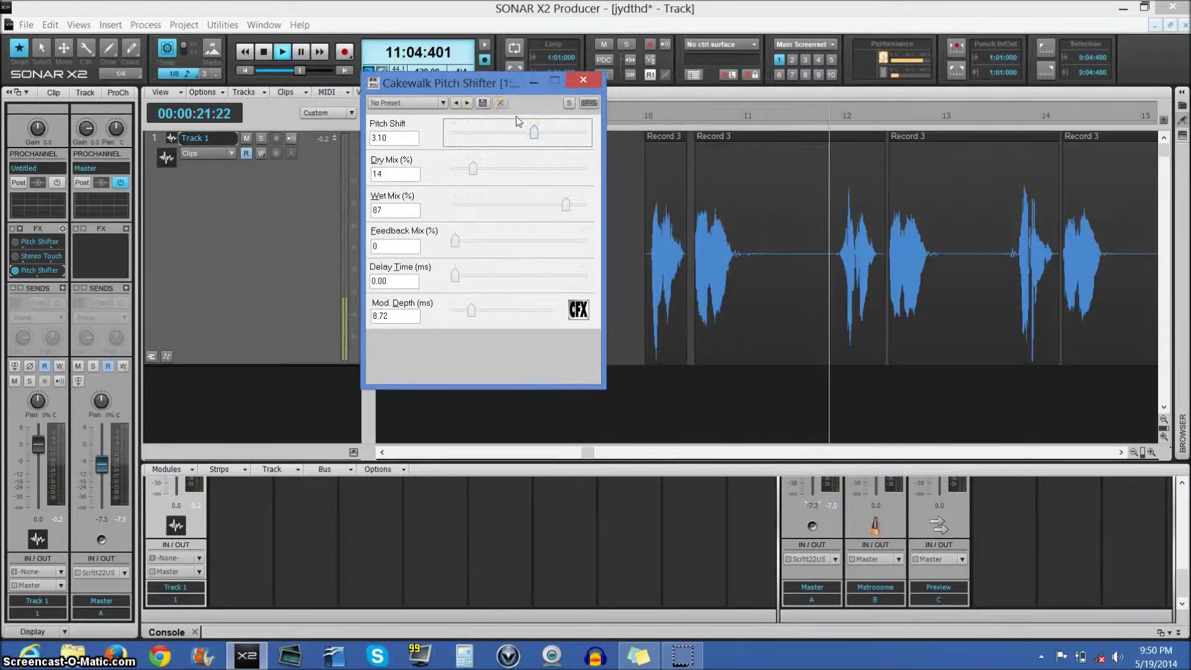
{"action": "left_click_drag", "start_coordinate": [469, 310], "coordinate": [467, 317]}
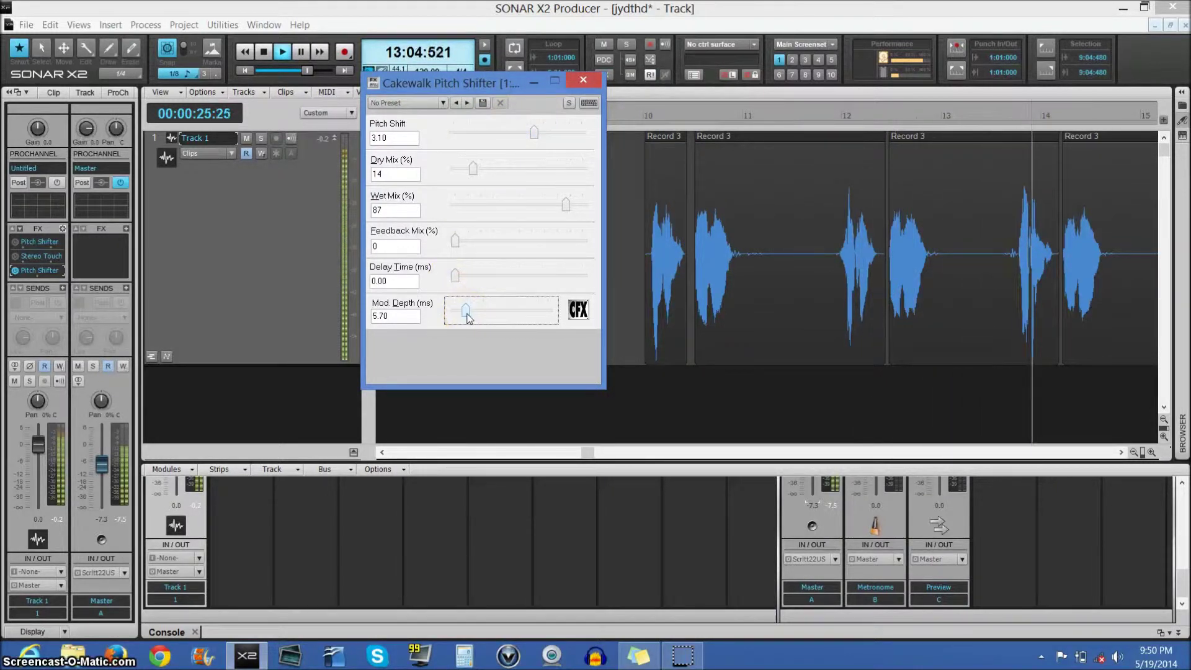
{"action": "left_click_drag", "start_coordinate": [460, 302], "coordinate": [468, 314]}
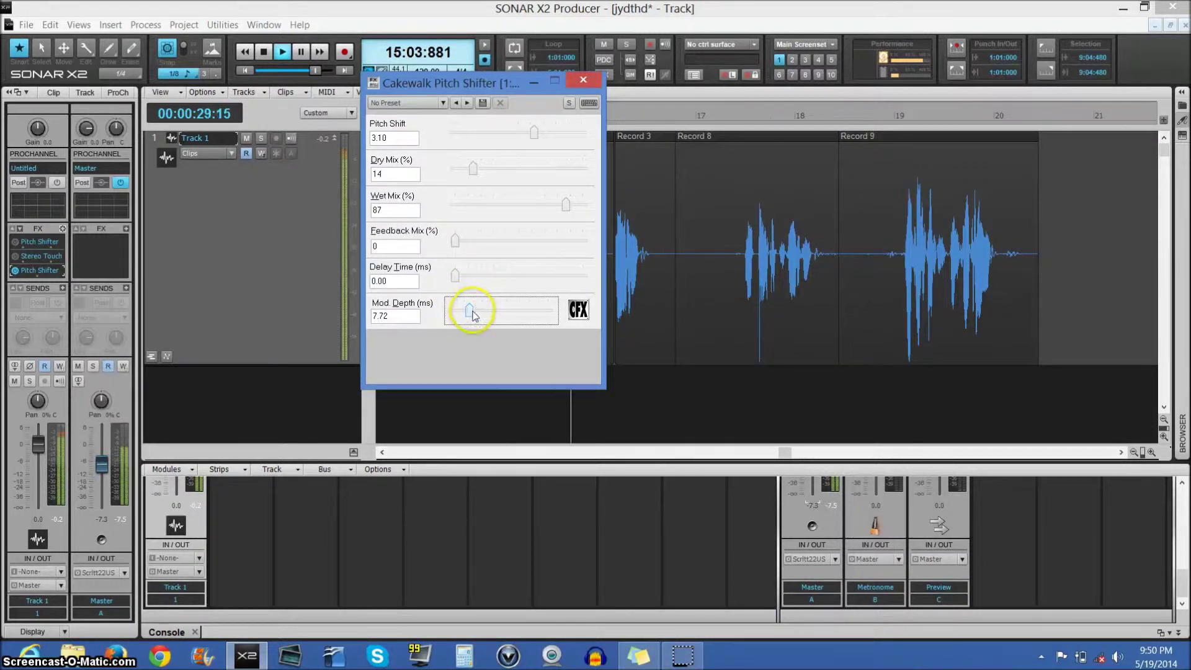
{"action": "left_click", "coordinate": [531, 137]}
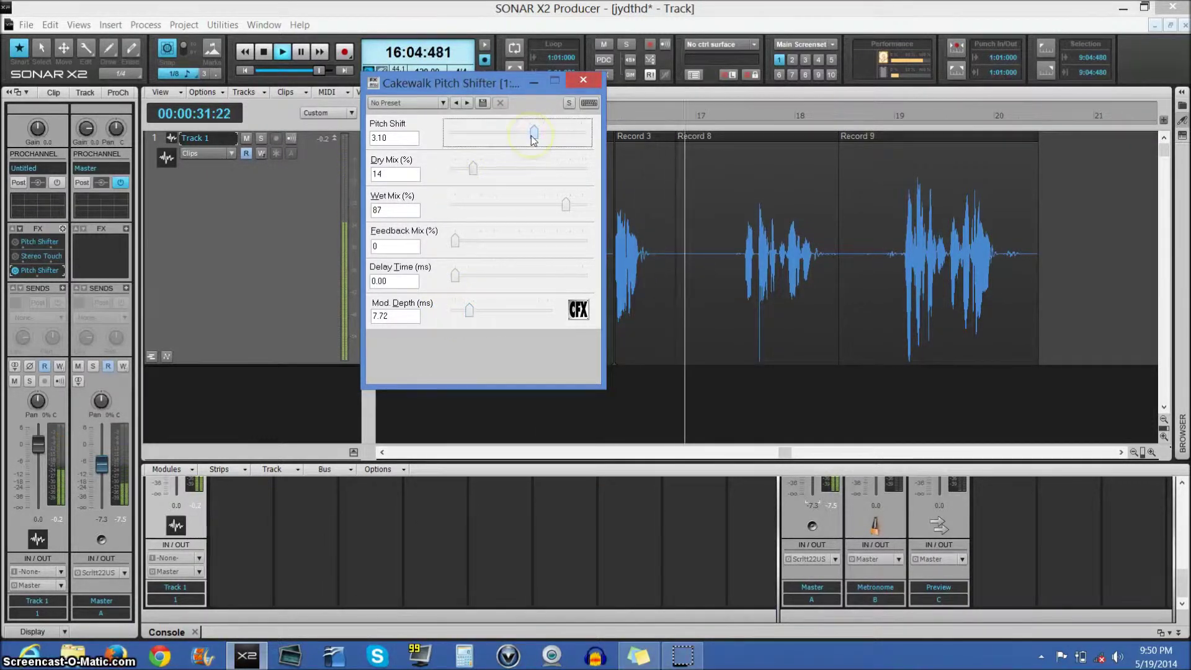
Set Wet Mix 100, Feedback Mix 23 and Delay Time 35.12 ms, then stop playback
{"action": "left_click_drag", "start_coordinate": [565, 205], "coordinate": [593, 211]}
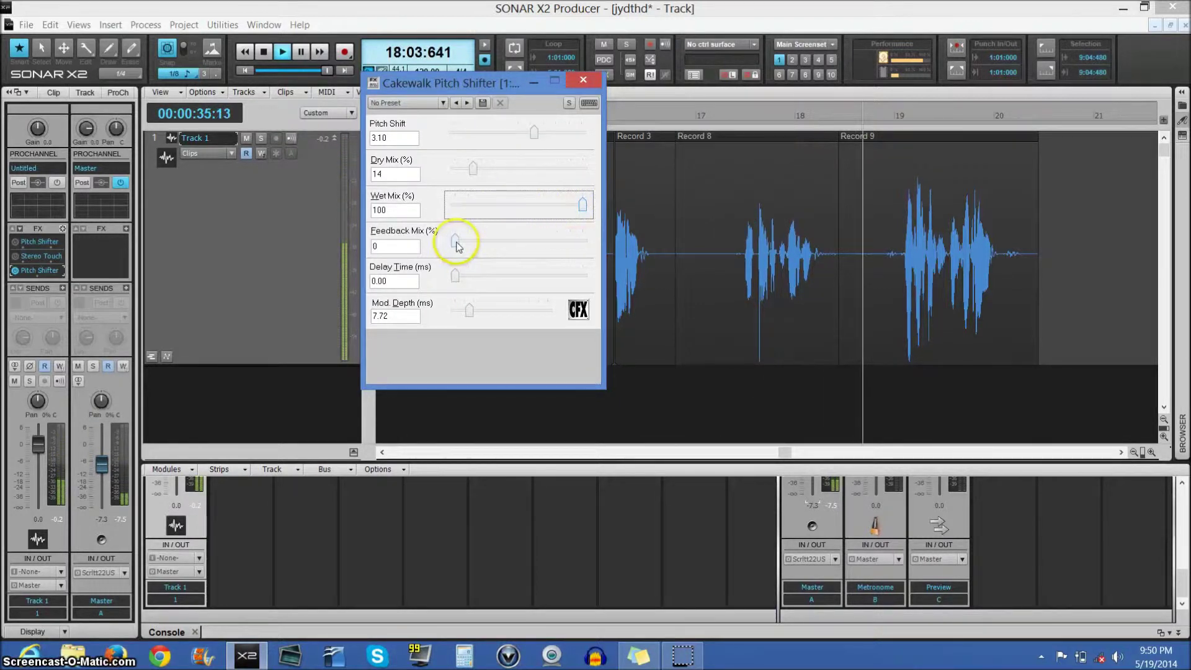
{"action": "left_click_drag", "start_coordinate": [457, 246], "coordinate": [485, 248]}
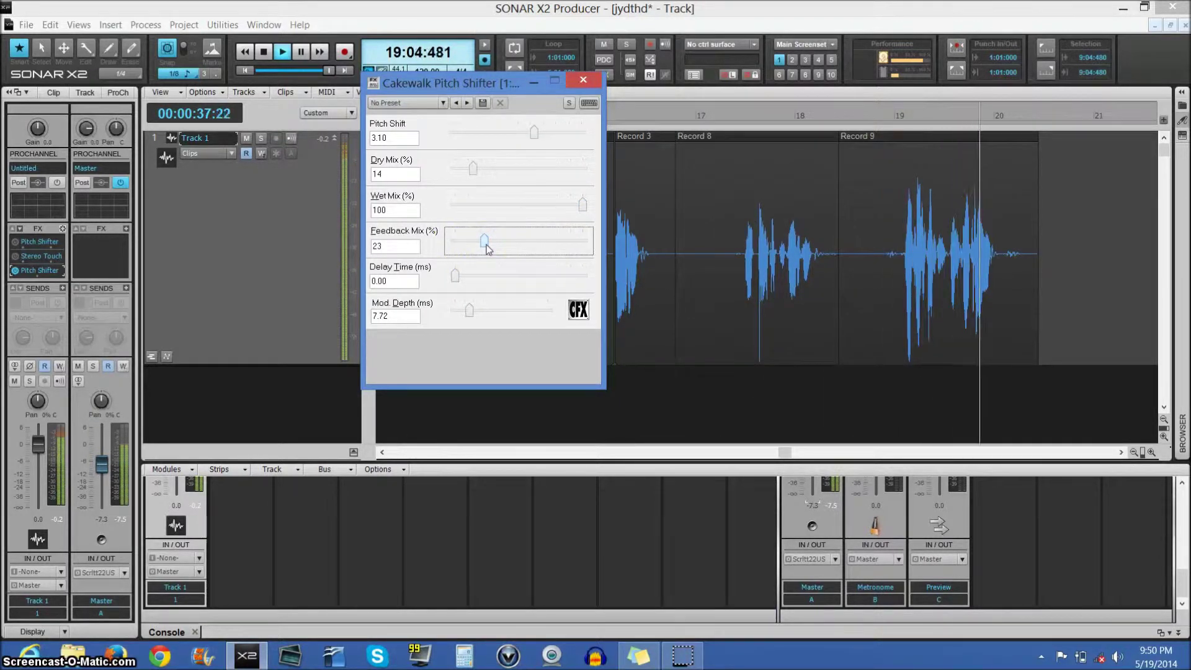
{"action": "left_click_drag", "start_coordinate": [455, 276], "coordinate": [478, 281]}
{"action": "left_click", "coordinate": [264, 52]}
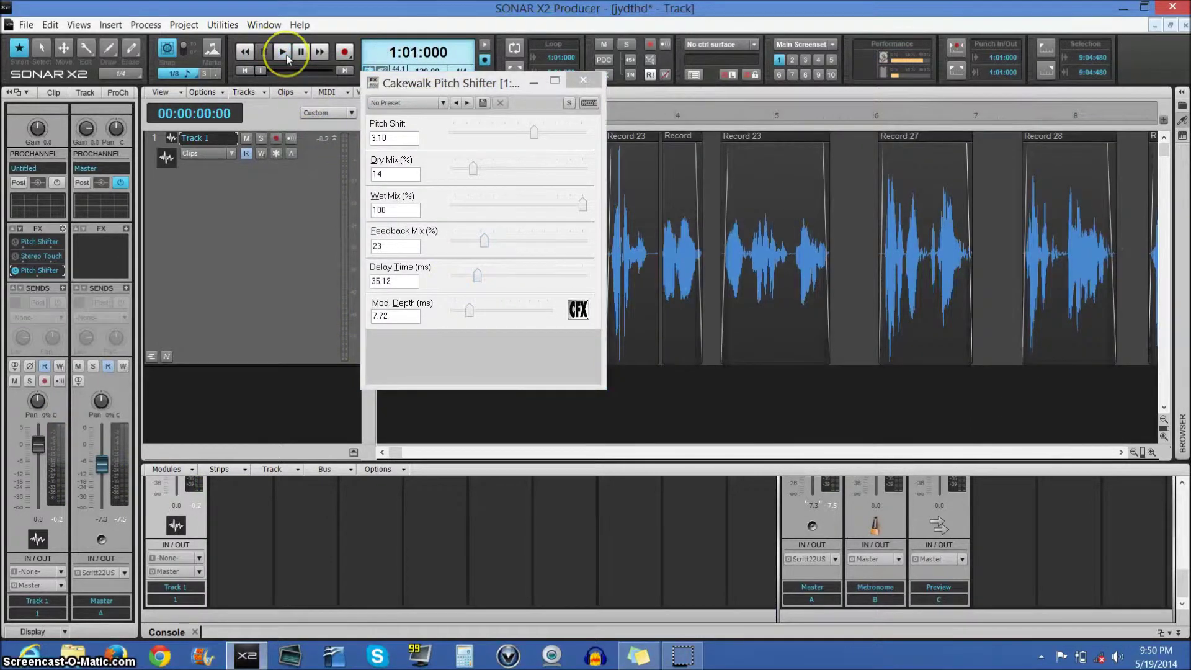
Play the vocal and set Delay Time to 15.61 ms and Mod. Depth to 8.39
{"action": "left_click", "coordinate": [286, 58]}
{"action": "left_click_drag", "start_coordinate": [452, 273], "coordinate": [465, 283]}
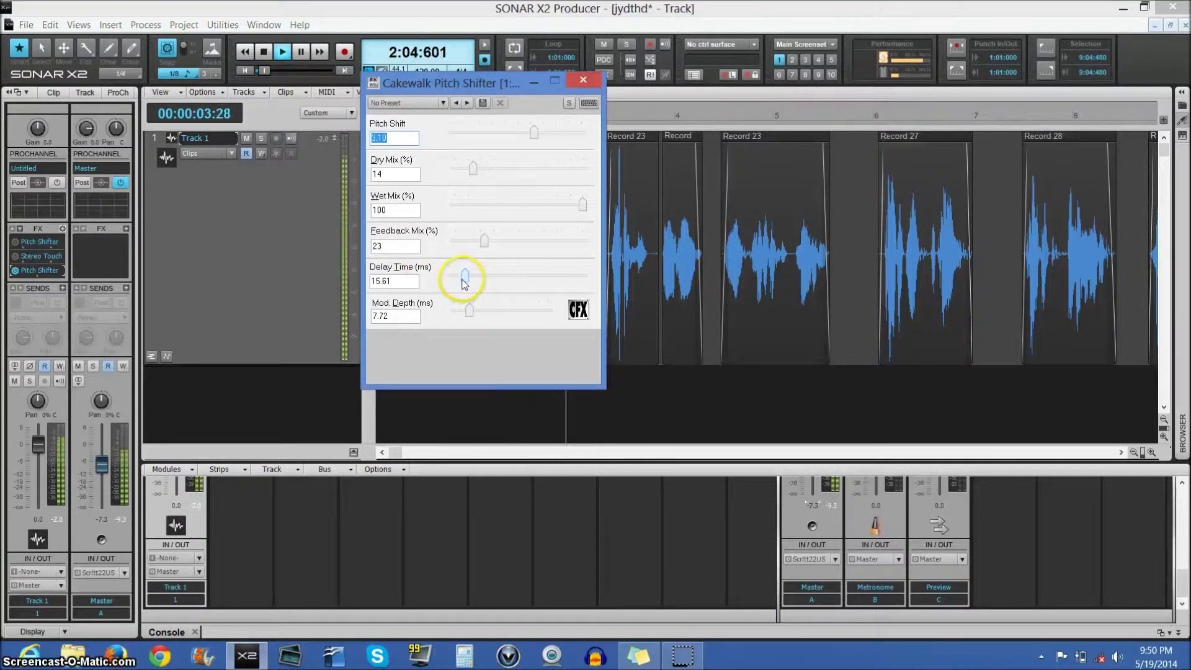
{"action": "left_click", "coordinate": [469, 312]}
{"action": "mouse_move", "coordinate": [469, 317]}
{"action": "left_mouse_down"}
{"action": "mouse_move", "coordinate": [537, 319]}
{"action": "mouse_move", "coordinate": [488, 315]}
{"action": "left_mouse_up"}
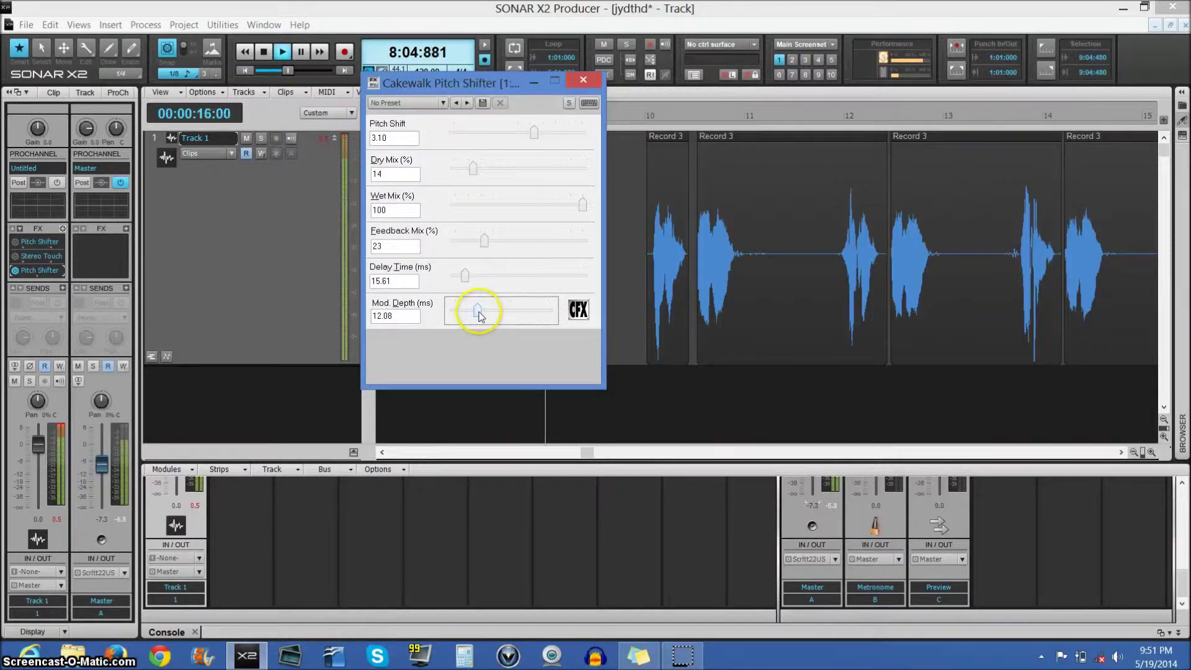
{"action": "left_click_drag", "start_coordinate": [529, 137], "coordinate": [531, 142]}
{"action": "left_click", "coordinate": [475, 311]}
{"action": "left_click_drag", "start_coordinate": [478, 318], "coordinate": [473, 319]}
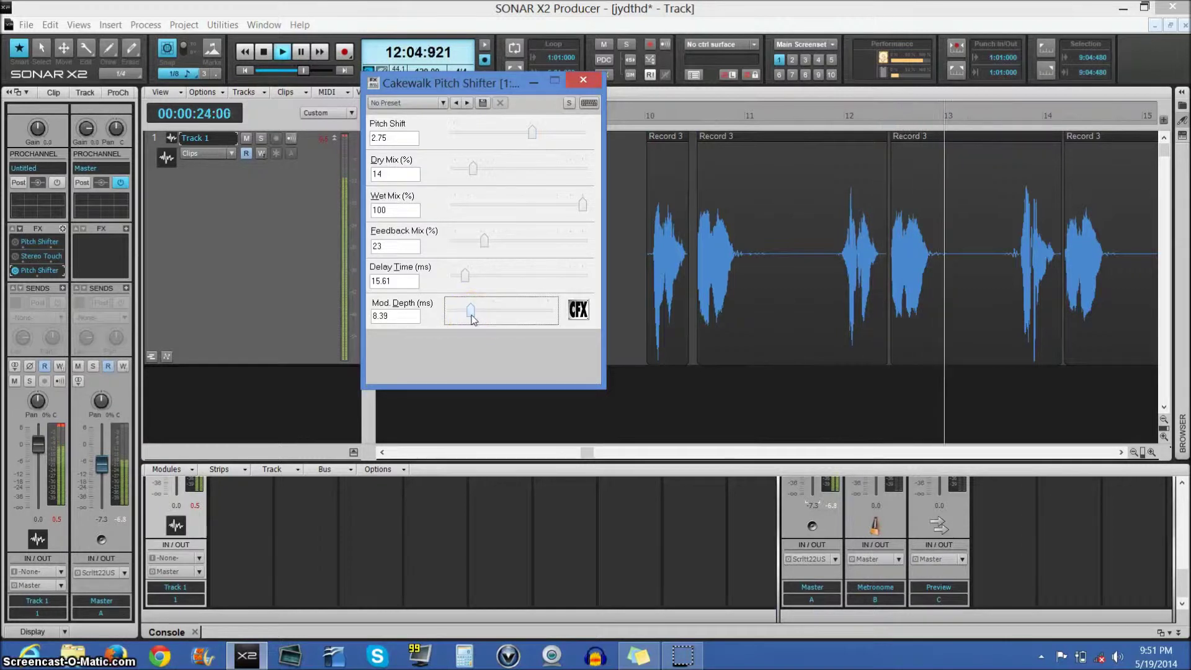
Bring Dry Mix down to 0 and settle Pitch Shift at 4.27
{"action": "left_click", "coordinate": [473, 168]}
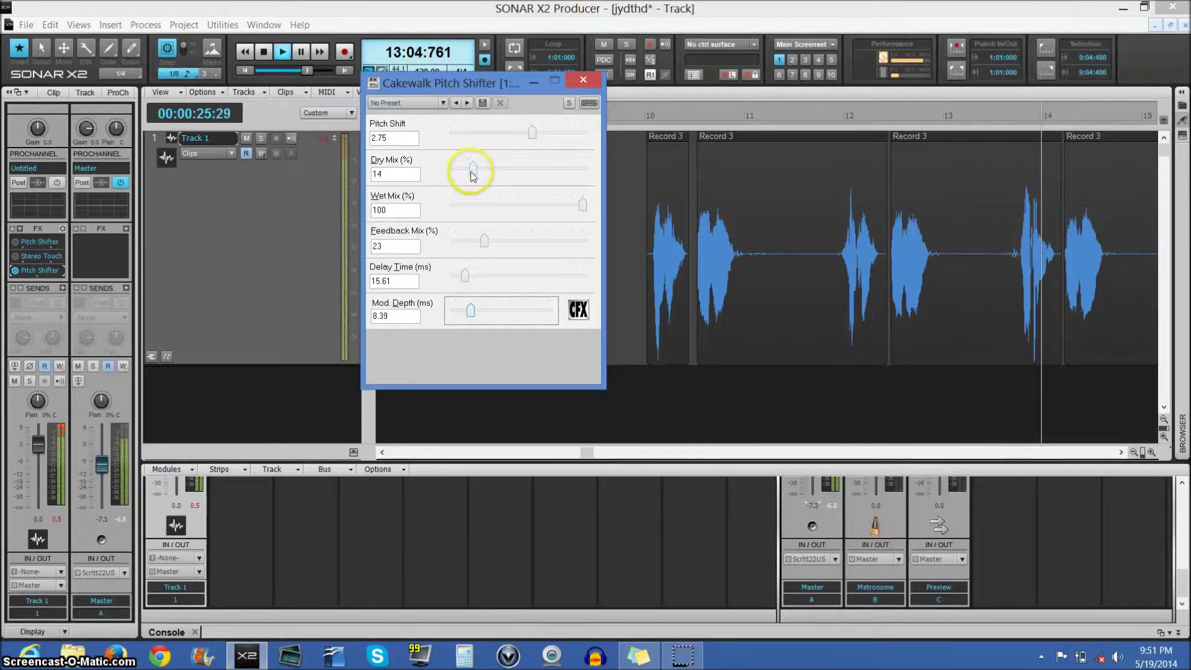
{"action": "left_click_drag", "start_coordinate": [468, 173], "coordinate": [455, 170]}
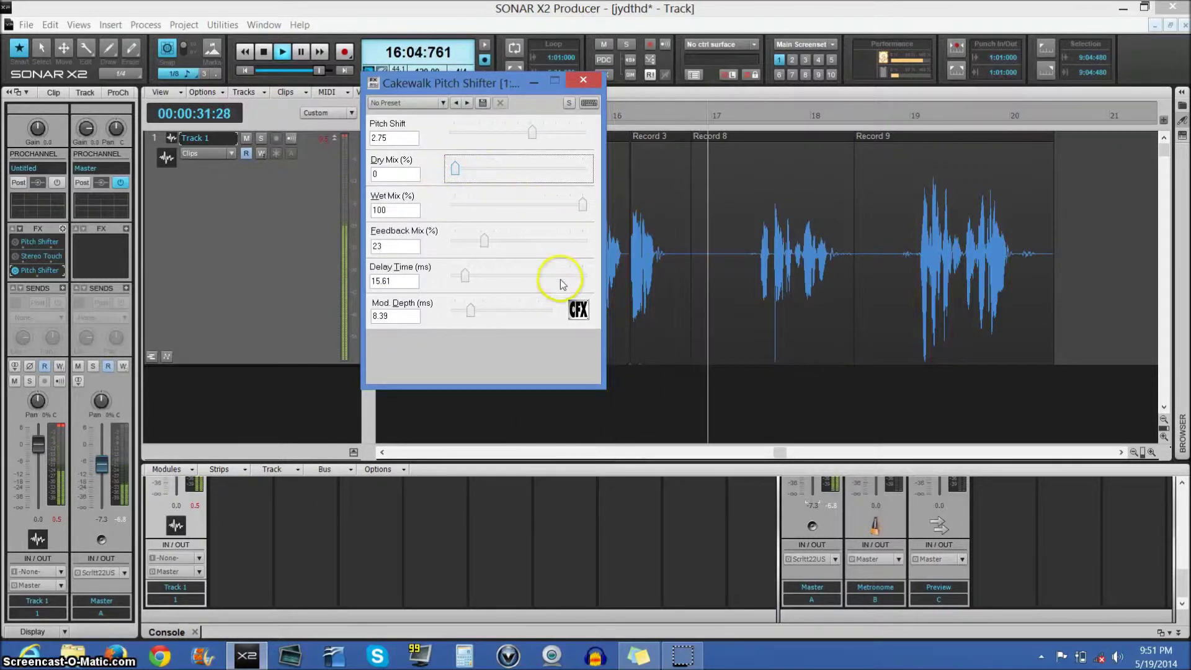
{"action": "left_click_drag", "start_coordinate": [546, 229], "coordinate": [535, 142]}
{"action": "left_click_drag", "start_coordinate": [532, 138], "coordinate": [528, 134]}
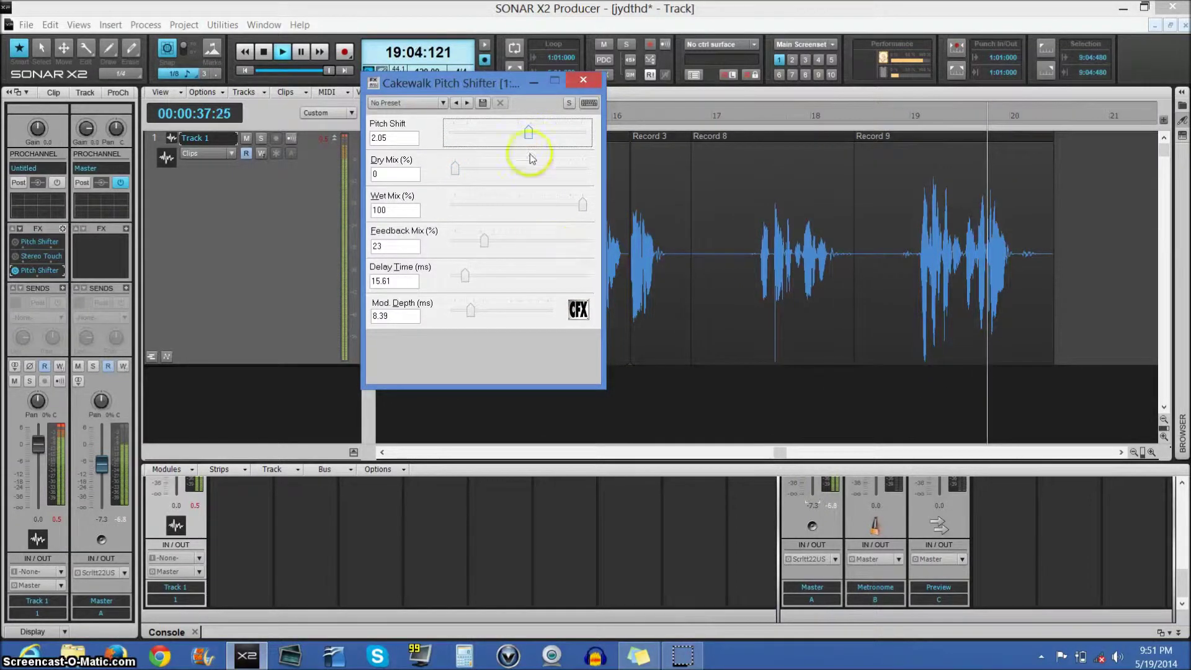
{"action": "left_click_drag", "start_coordinate": [528, 134], "coordinate": [540, 134]}
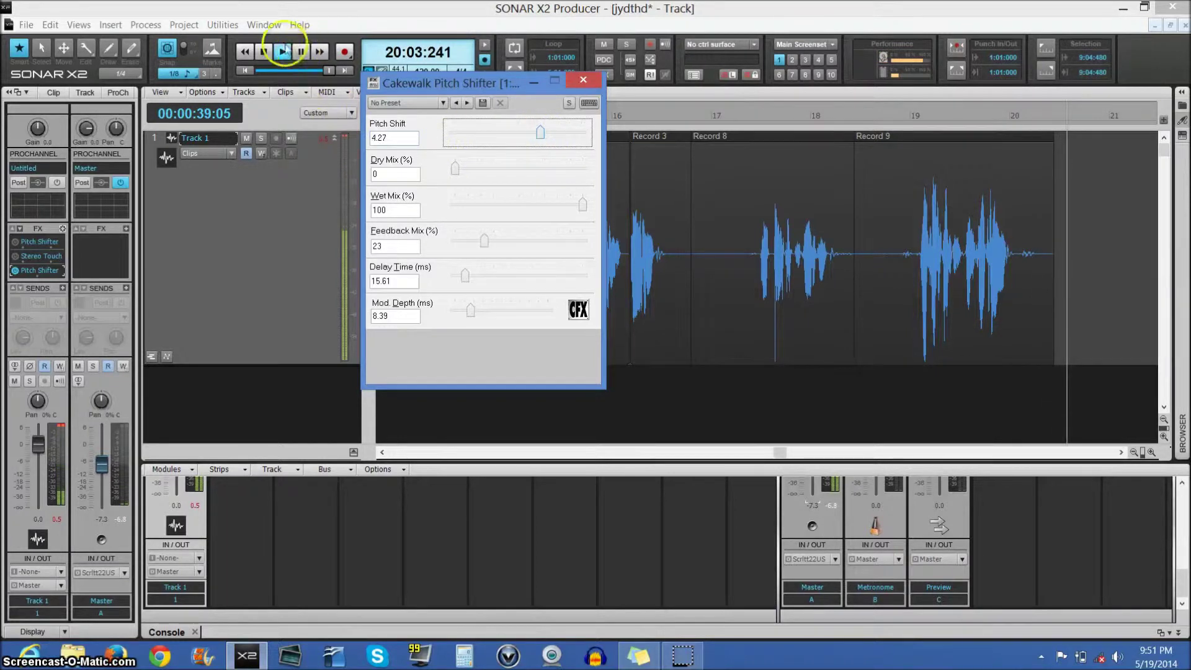
Stop playback and insert VX64_VocalStrip_64 on Track 1, moving its window higher
{"action": "left_click", "coordinate": [266, 52]}
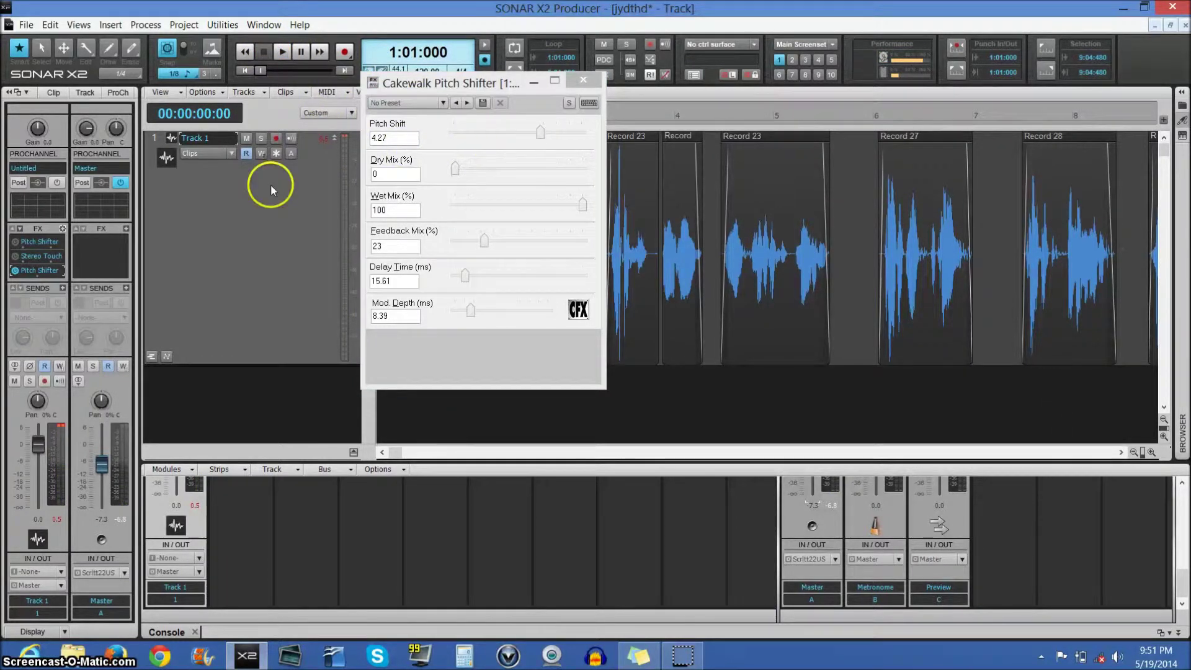
{"action": "left_click", "coordinate": [62, 228]}
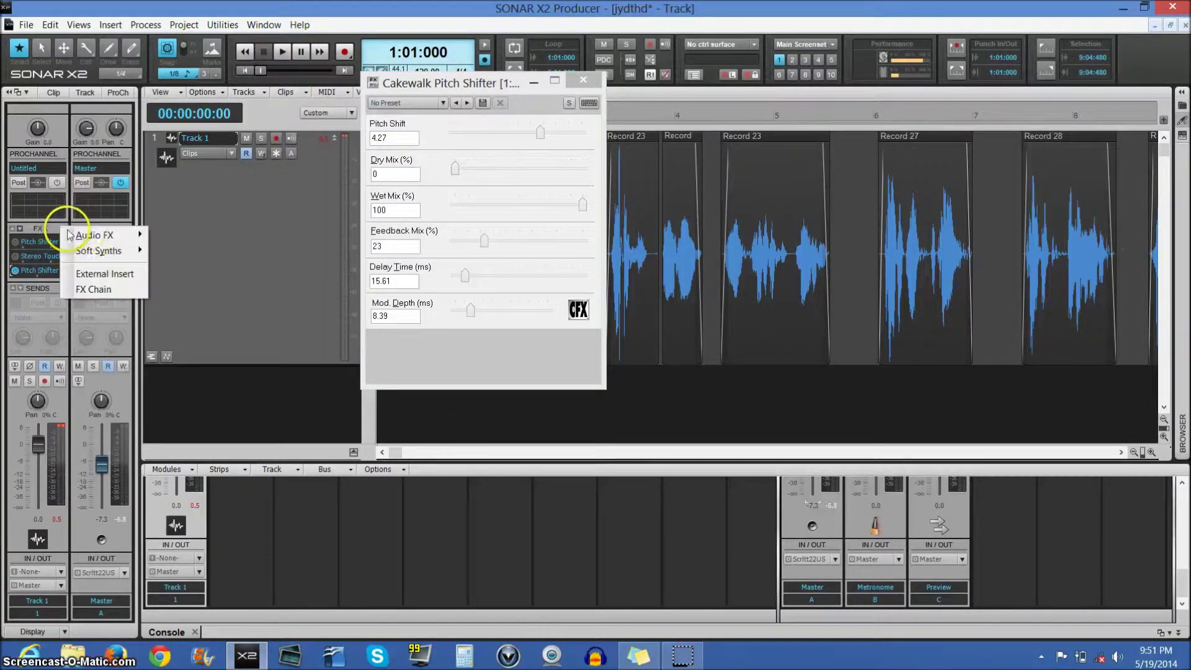
{"action": "mouse_move", "coordinate": [130, 239]}
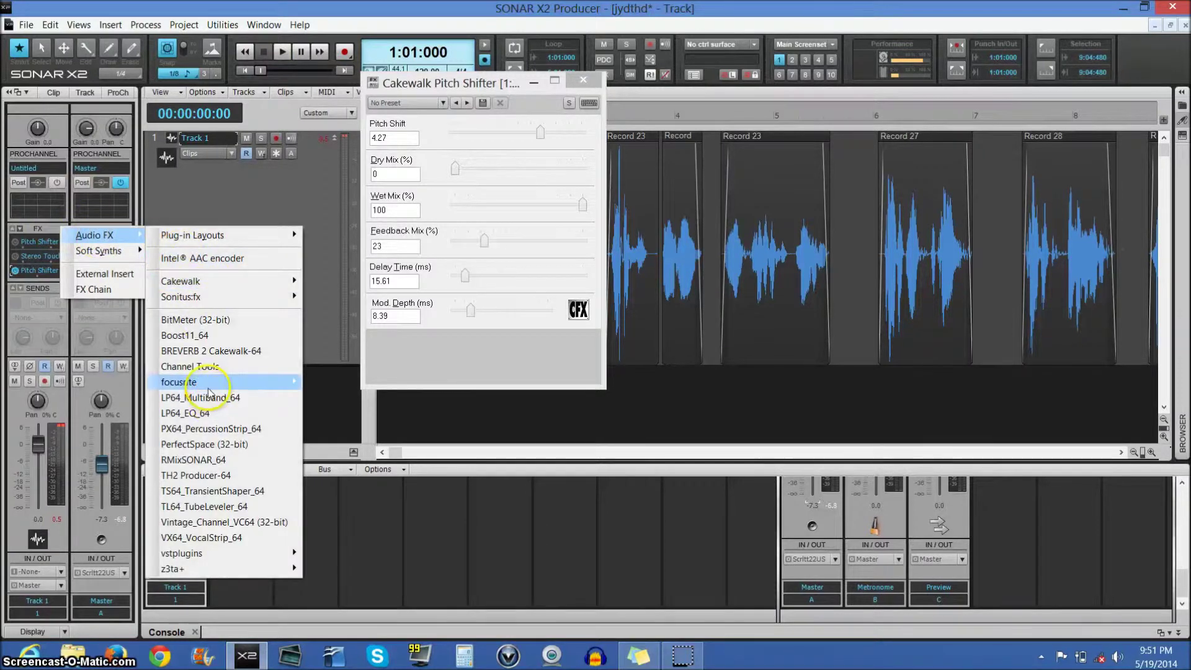
{"action": "left_click", "coordinate": [201, 538]}
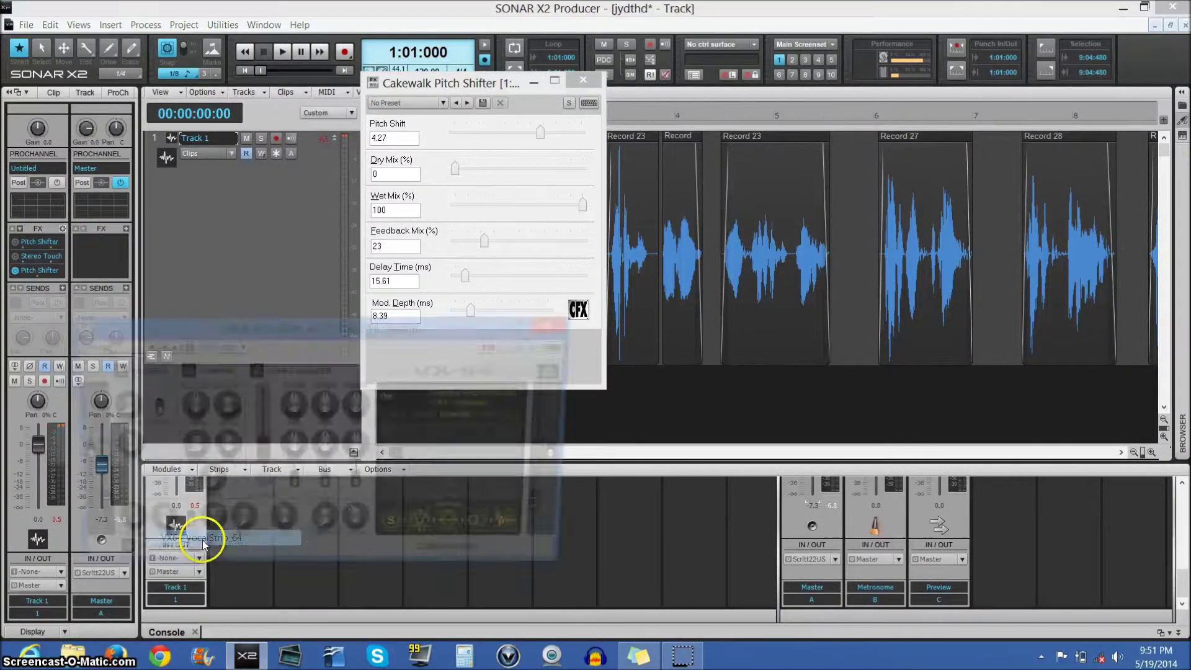
{"action": "left_click_drag", "start_coordinate": [307, 324], "coordinate": [411, 77]}
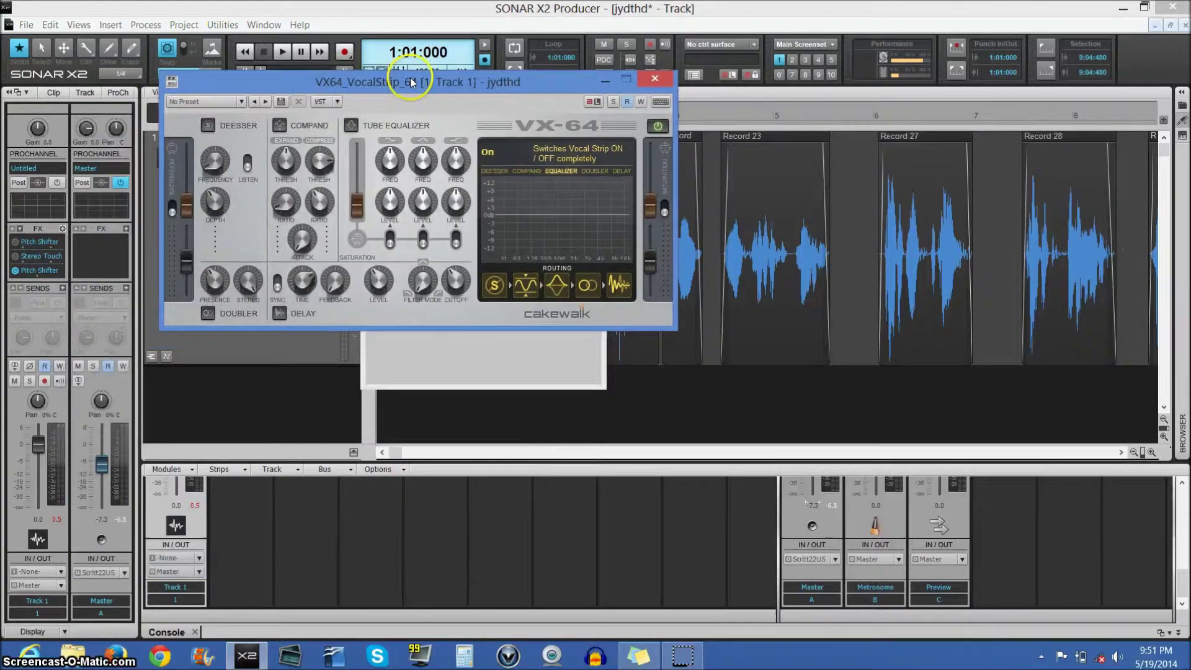
Enable the doubler with level -2.6 dB and stereo width 72.5% while the vocal plays
{"action": "left_click", "coordinate": [212, 311]}
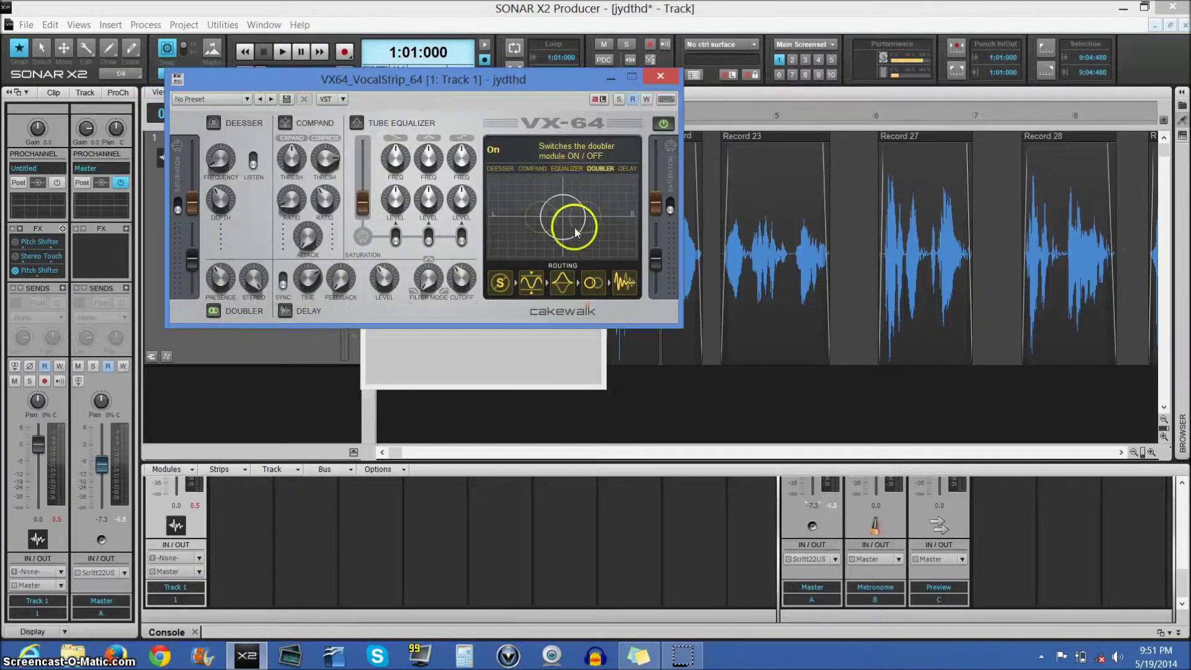
{"action": "left_click_drag", "start_coordinate": [215, 281], "coordinate": [267, 319]}
{"action": "left_click_drag", "start_coordinate": [279, 370], "coordinate": [274, 236]}
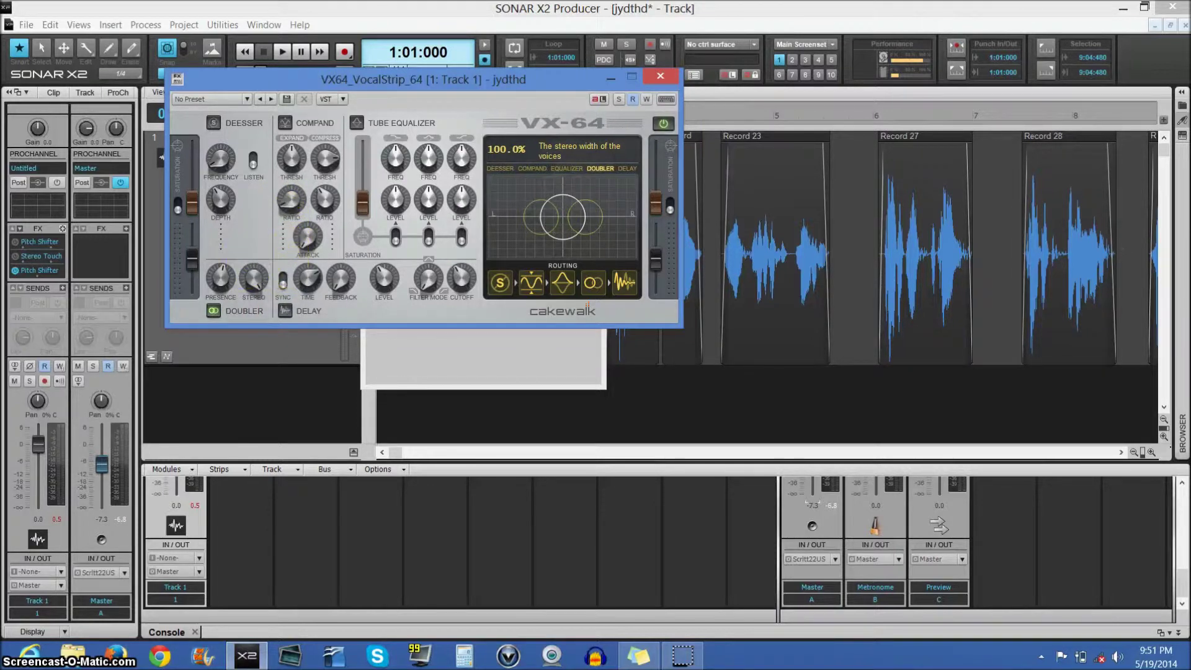
{"action": "left_click_drag", "start_coordinate": [354, 83], "coordinate": [363, 246]}
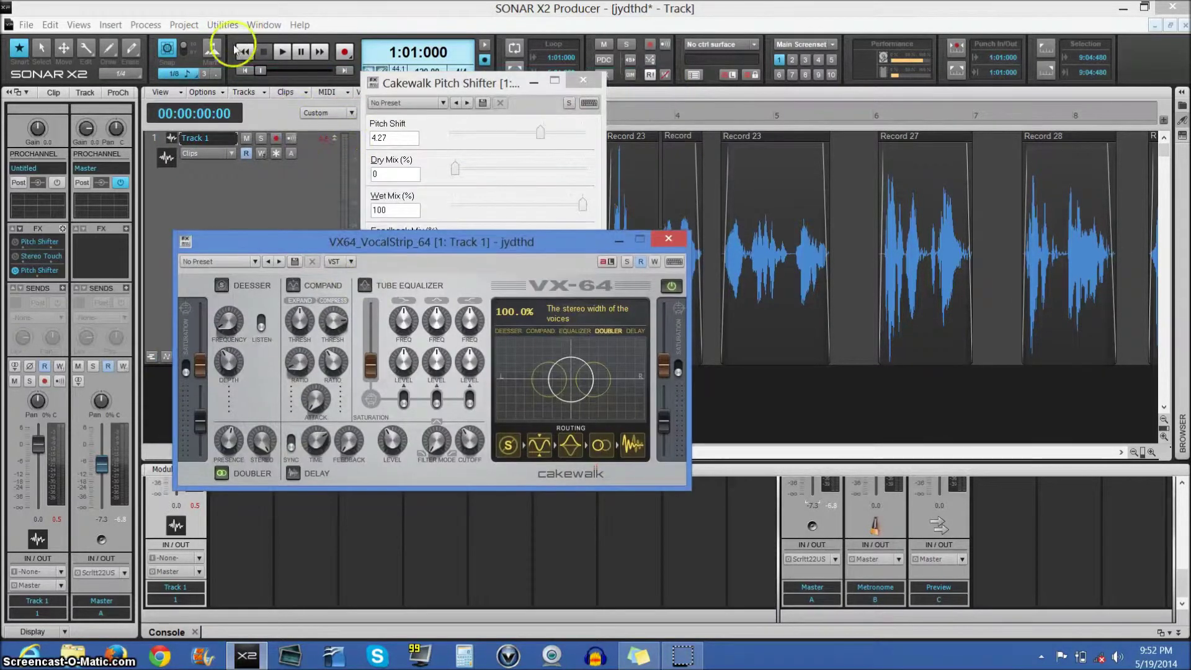
{"action": "left_click", "coordinate": [282, 52]}
{"action": "left_click_drag", "start_coordinate": [270, 441], "coordinate": [284, 508]}
{"action": "left_click_drag", "start_coordinate": [222, 445], "coordinate": [266, 409]}
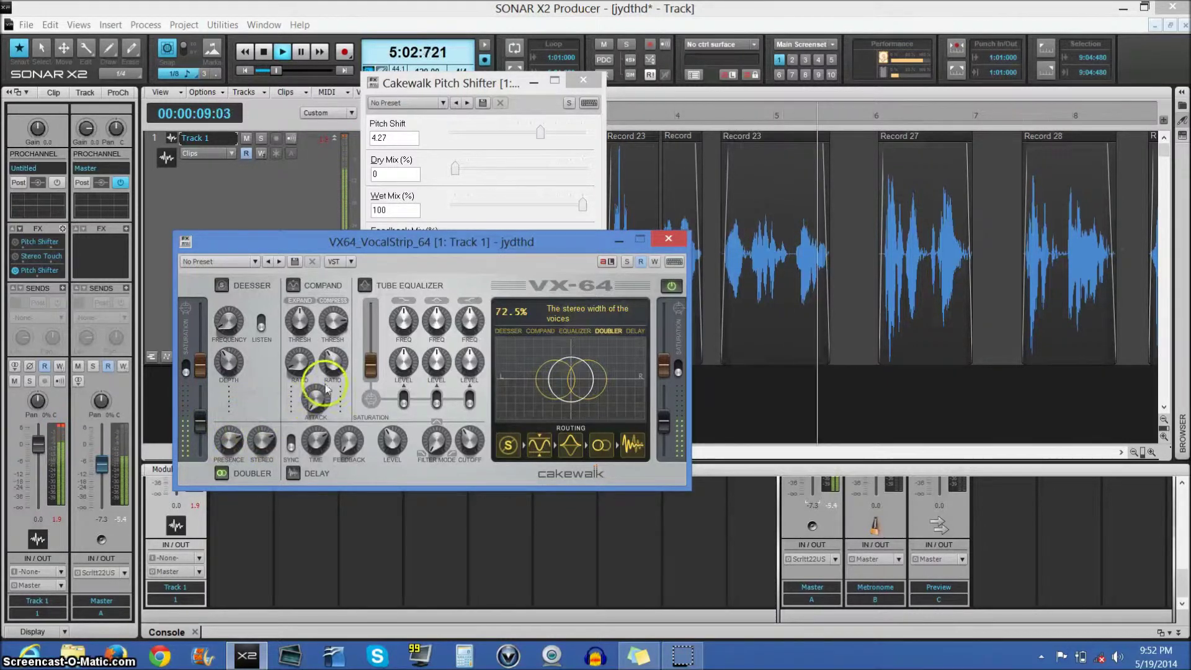
Minimize and then restore the Vocal Strip and Pitch Shifter windows
{"action": "left_click", "coordinate": [618, 241]}
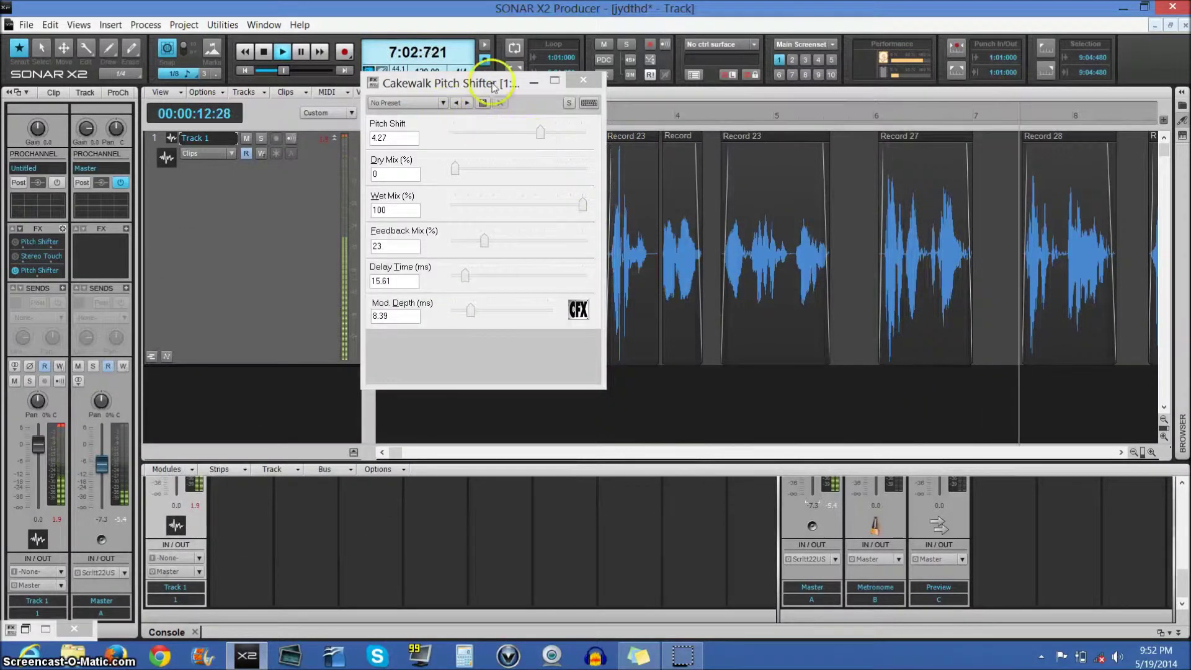
{"action": "left_click", "coordinate": [533, 83]}
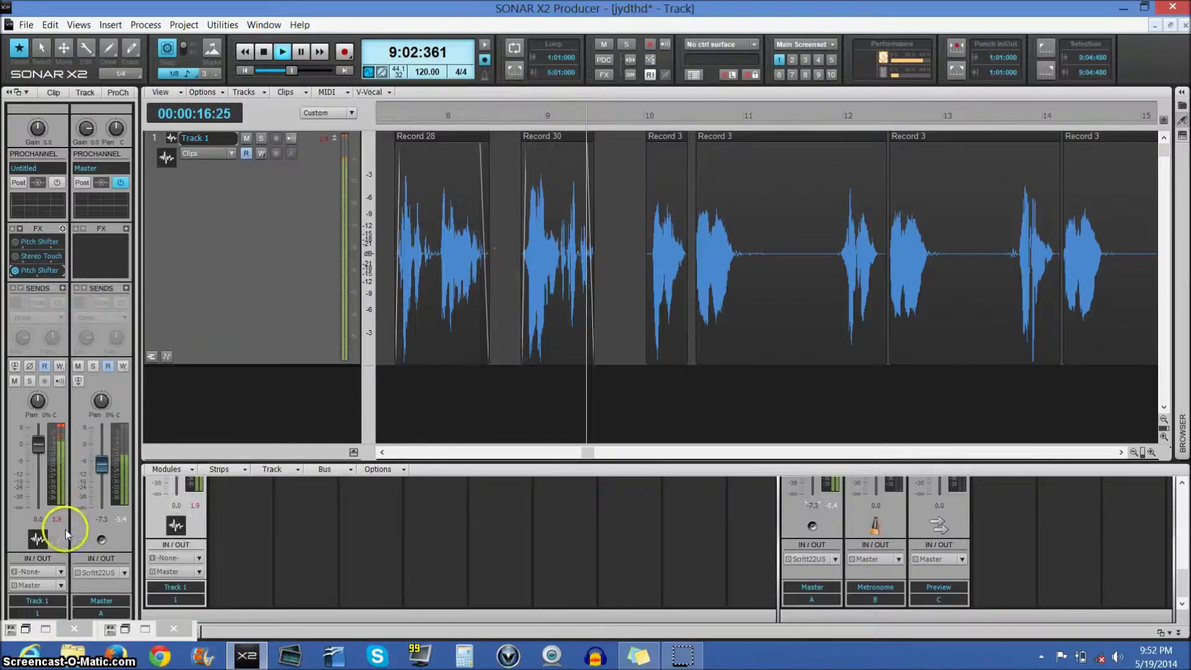
{"action": "left_click", "coordinate": [25, 630]}
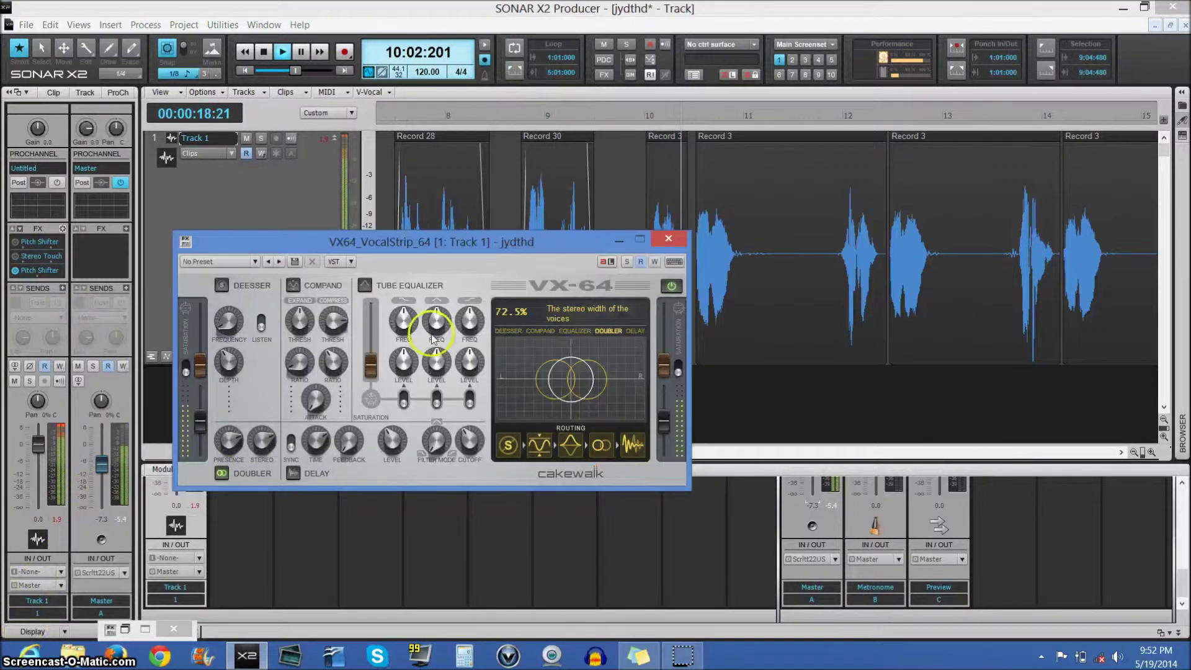
{"action": "left_click", "coordinate": [125, 629]}
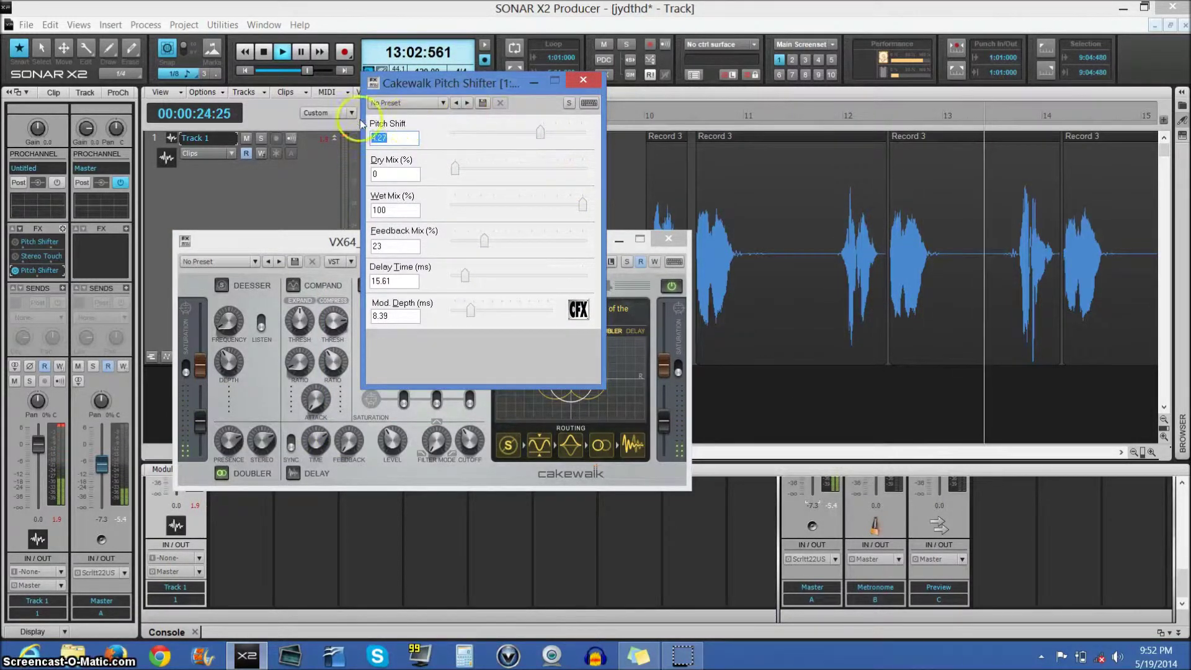
Restart playback and set Pitch Shift -3.34, Mod. Depth 19.13 and Dry Mix 24
{"action": "left_click", "coordinate": [261, 55]}
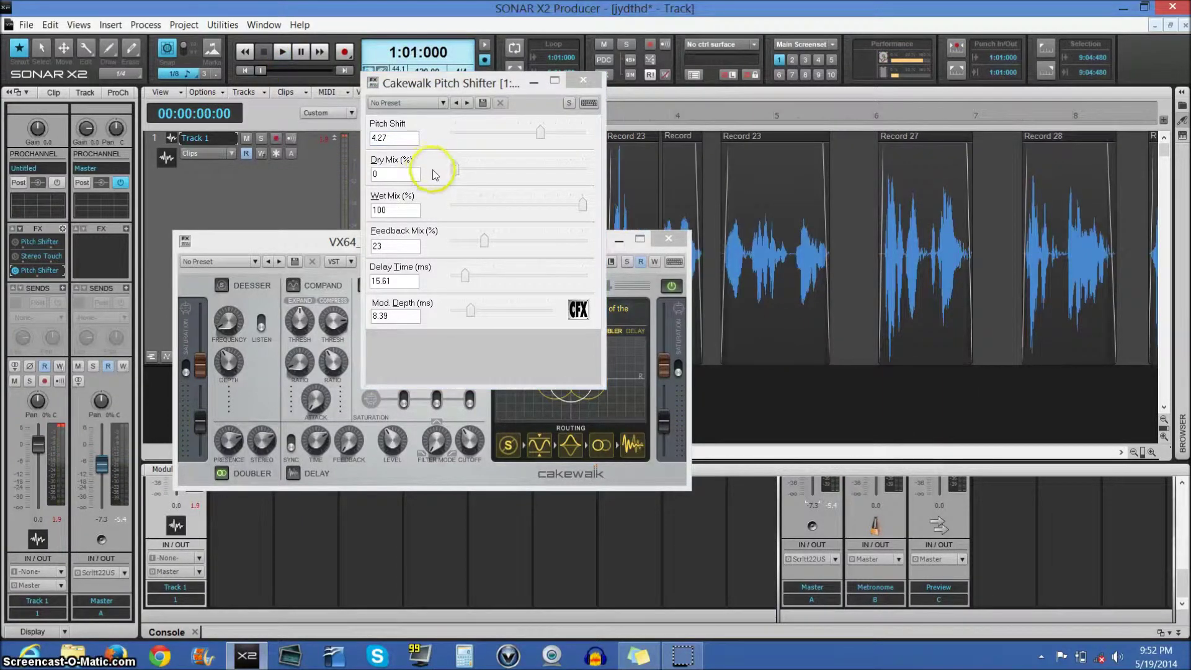
{"action": "left_click_drag", "start_coordinate": [541, 138], "coordinate": [494, 138]}
{"action": "left_click", "coordinate": [280, 54]}
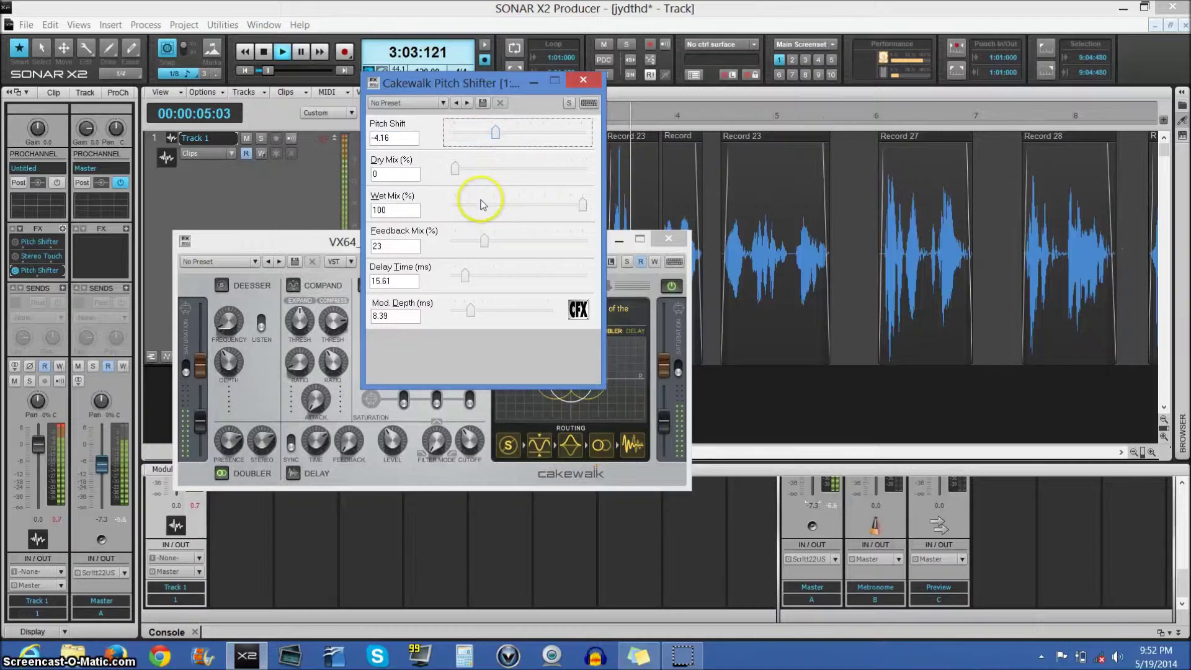
{"action": "left_click_drag", "start_coordinate": [471, 310], "coordinate": [486, 306]}
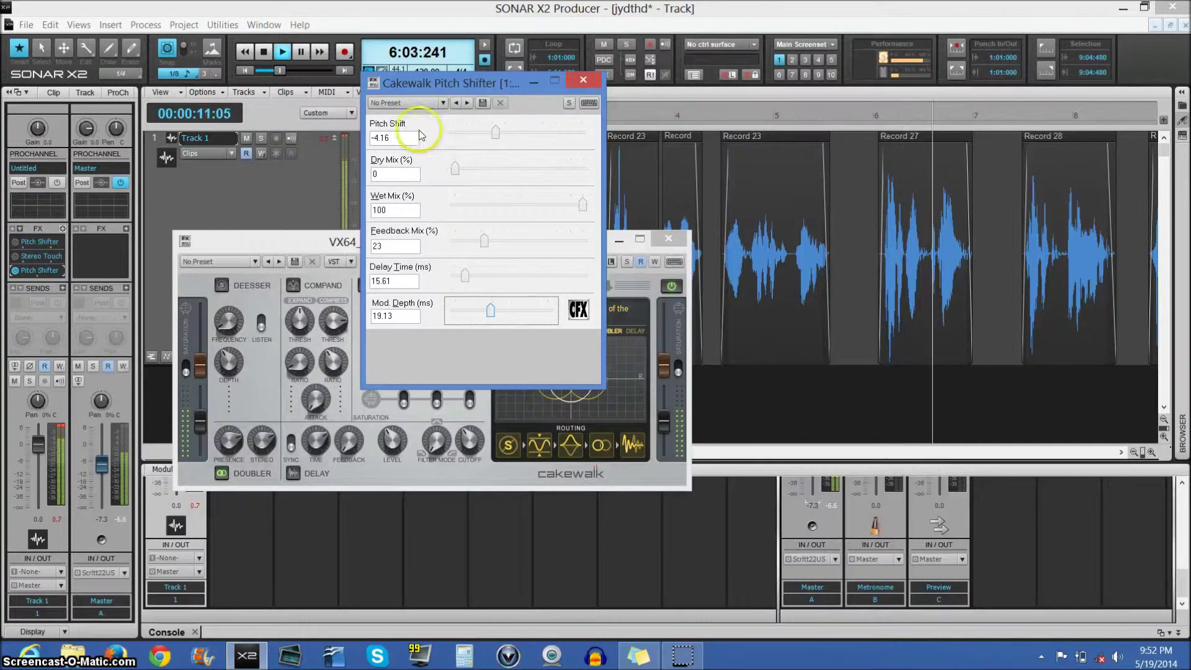
{"action": "left_click", "coordinate": [496, 138]}
{"action": "left_click_drag", "start_coordinate": [496, 137], "coordinate": [499, 139]}
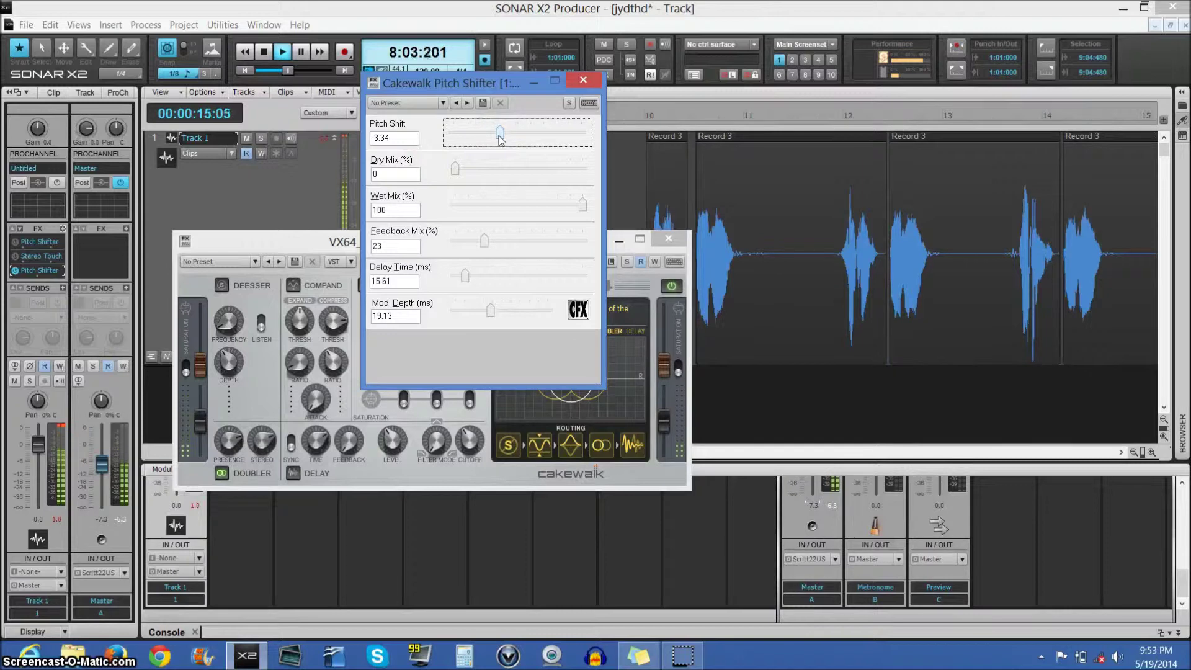
{"action": "left_click_drag", "start_coordinate": [455, 168], "coordinate": [490, 174]}
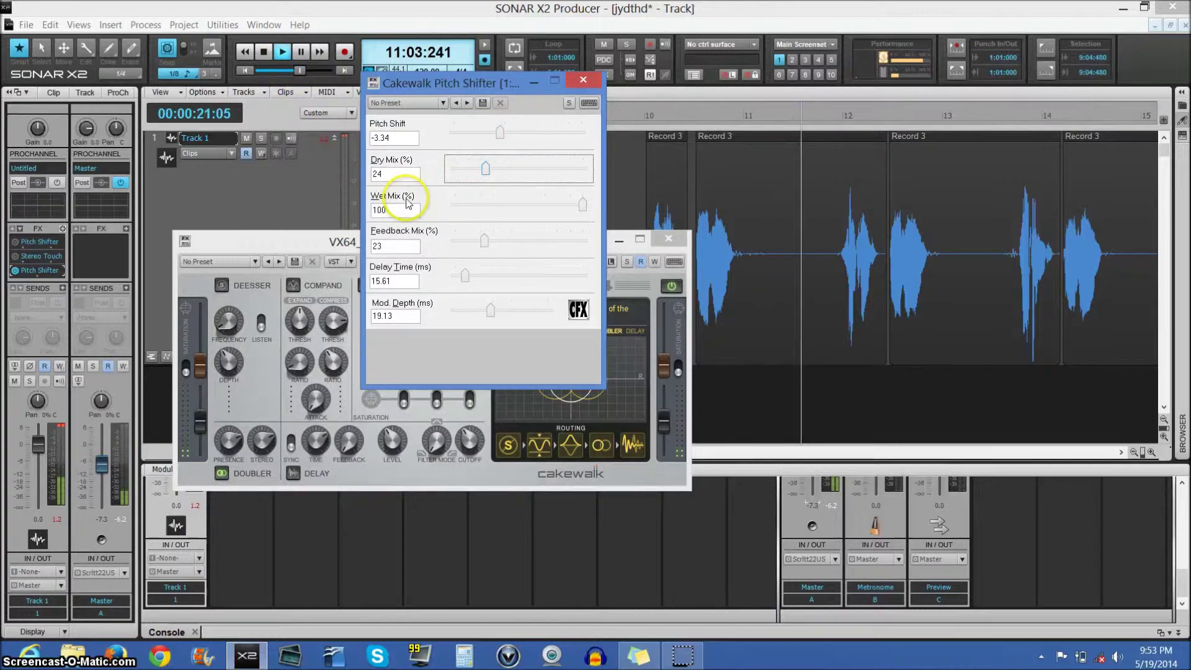
{"action": "left_click", "coordinate": [332, 241]}
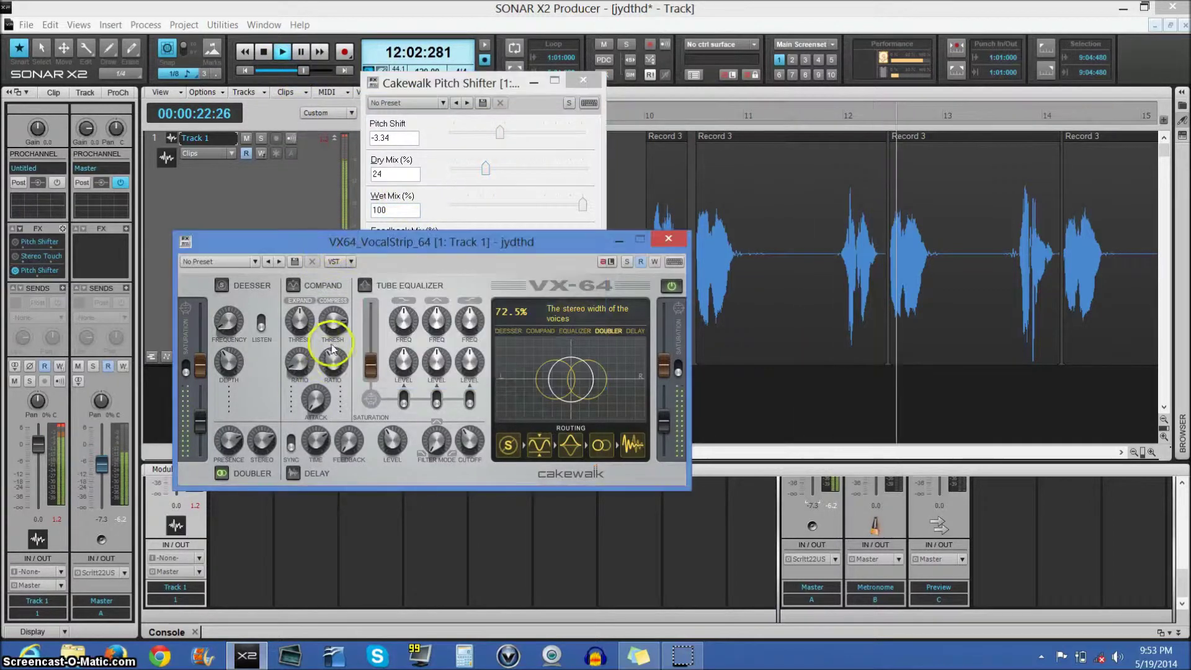
Turn the VX-64 Doubler Stereo knob to 100%, stop playback, and minimize both plug-in windows
{"action": "left_click_drag", "start_coordinate": [270, 427], "coordinate": [279, 399]}
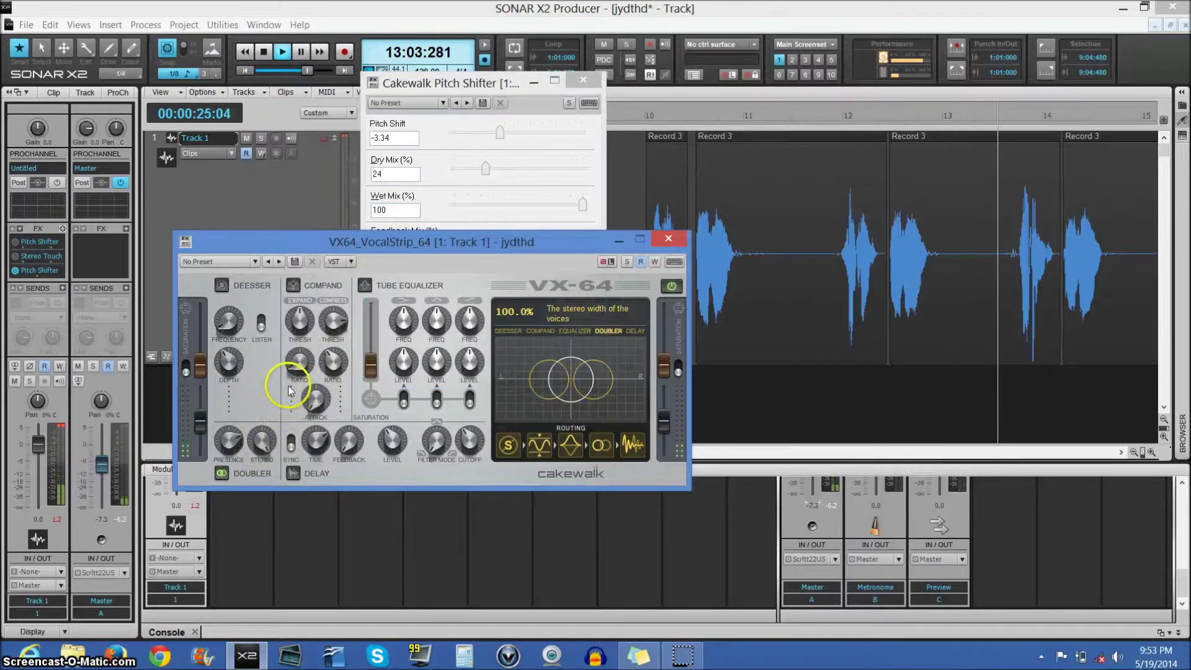
{"action": "left_click_drag", "start_coordinate": [230, 445], "coordinate": [239, 438]}
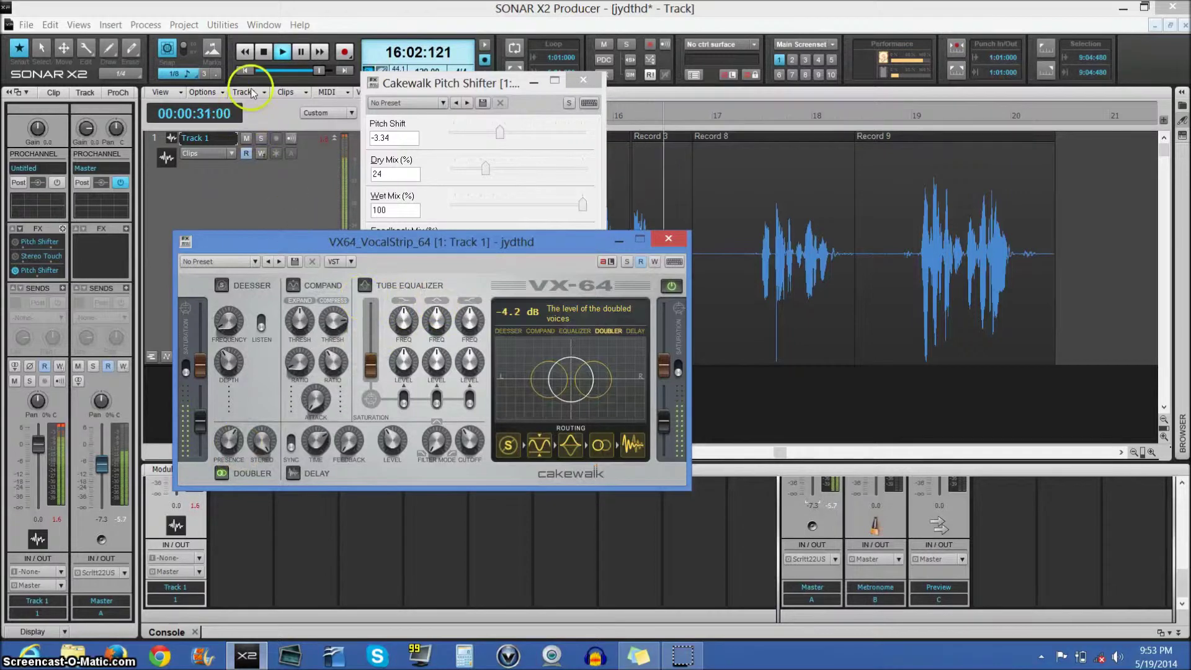
{"action": "left_click", "coordinate": [262, 53]}
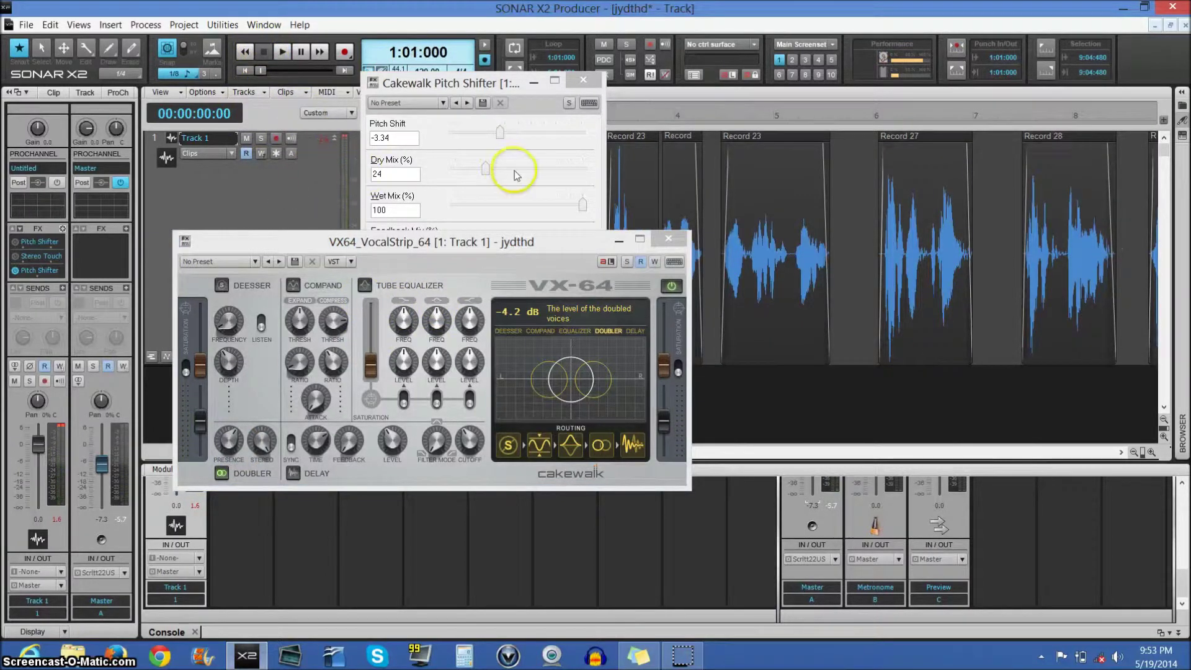
{"action": "left_click", "coordinate": [533, 82]}
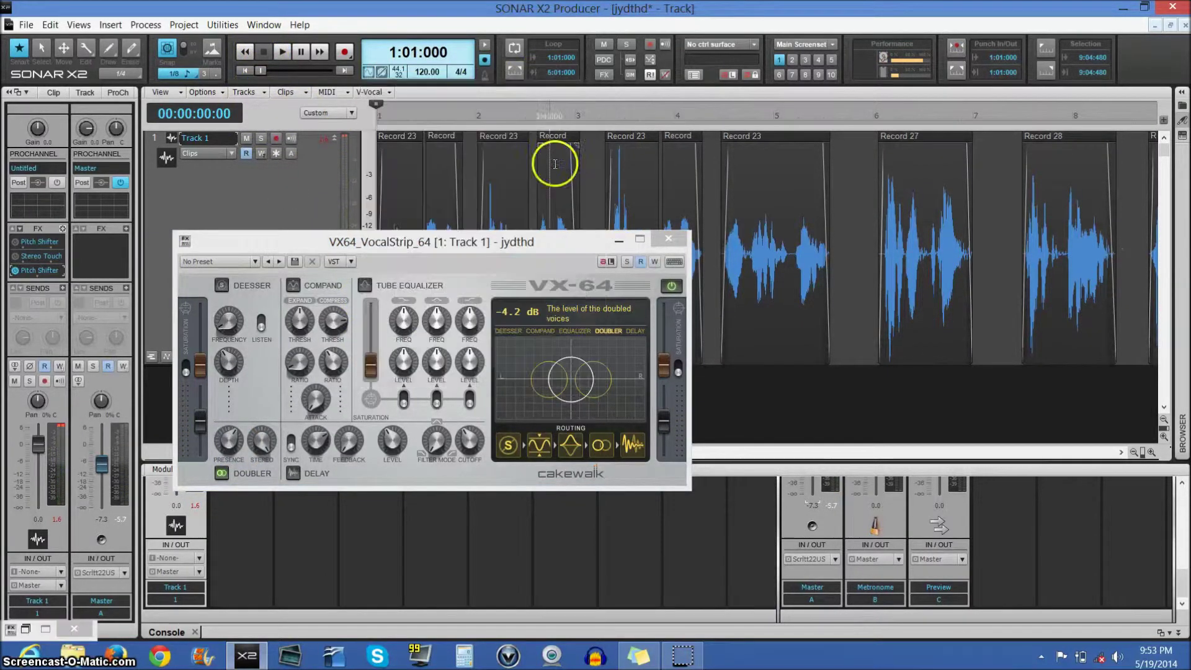
{"action": "left_click", "coordinate": [619, 240]}
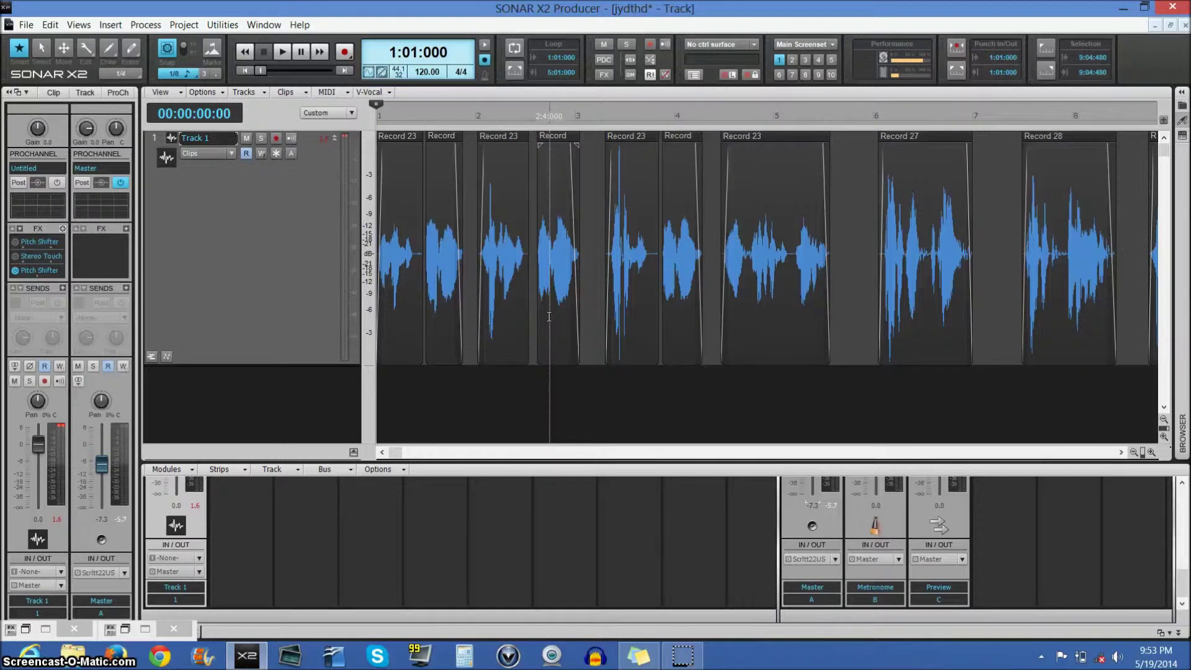
Move Pitch Shifter below Stereo Touch in Track 1's FX bin
{"action": "left_click_drag", "start_coordinate": [577, 307], "coordinate": [569, 331]}
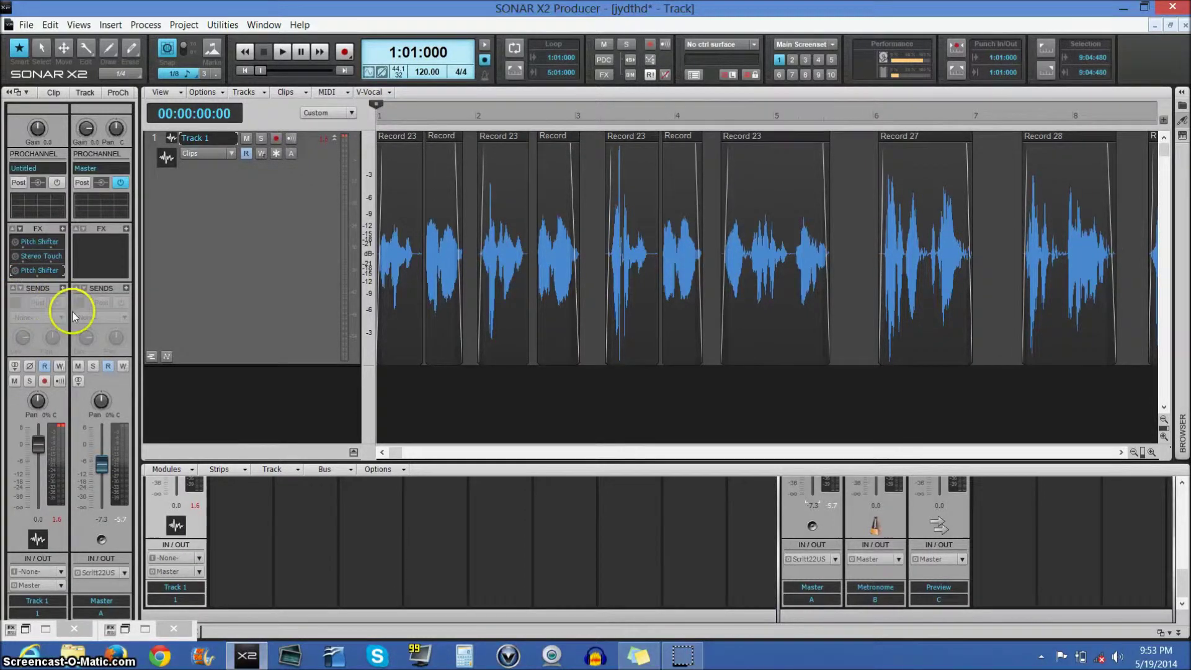
{"action": "left_click_drag", "start_coordinate": [41, 246], "coordinate": [31, 266]}
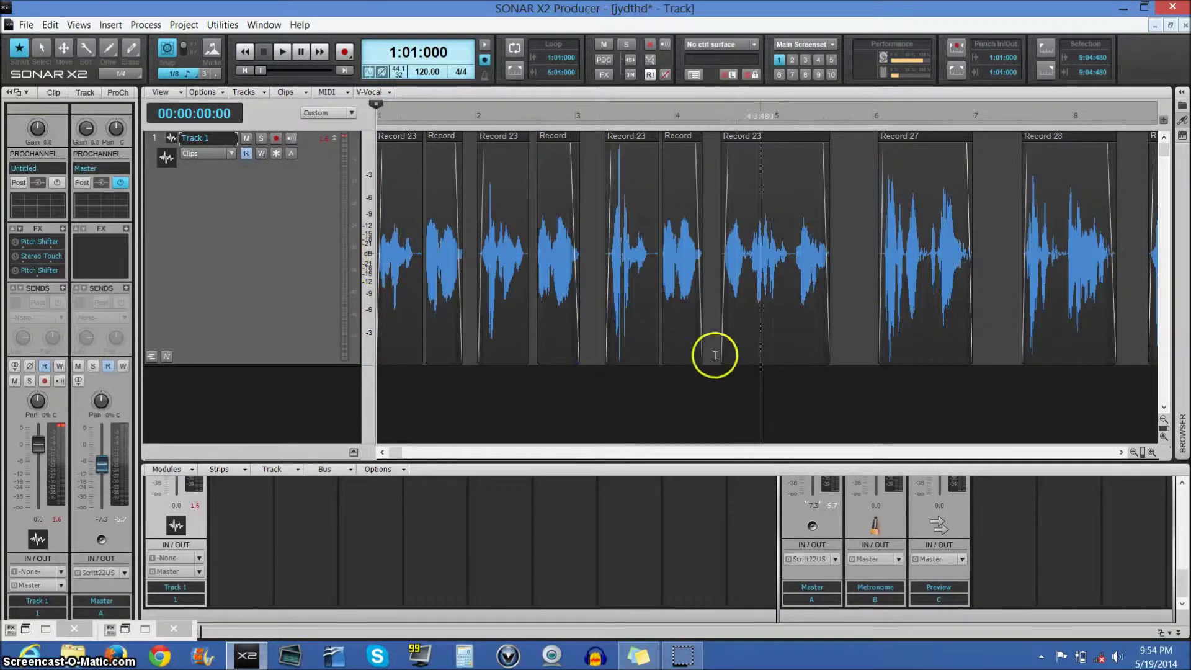
{"action": "left_click_drag", "start_coordinate": [397, 451], "coordinate": [856, 478]}
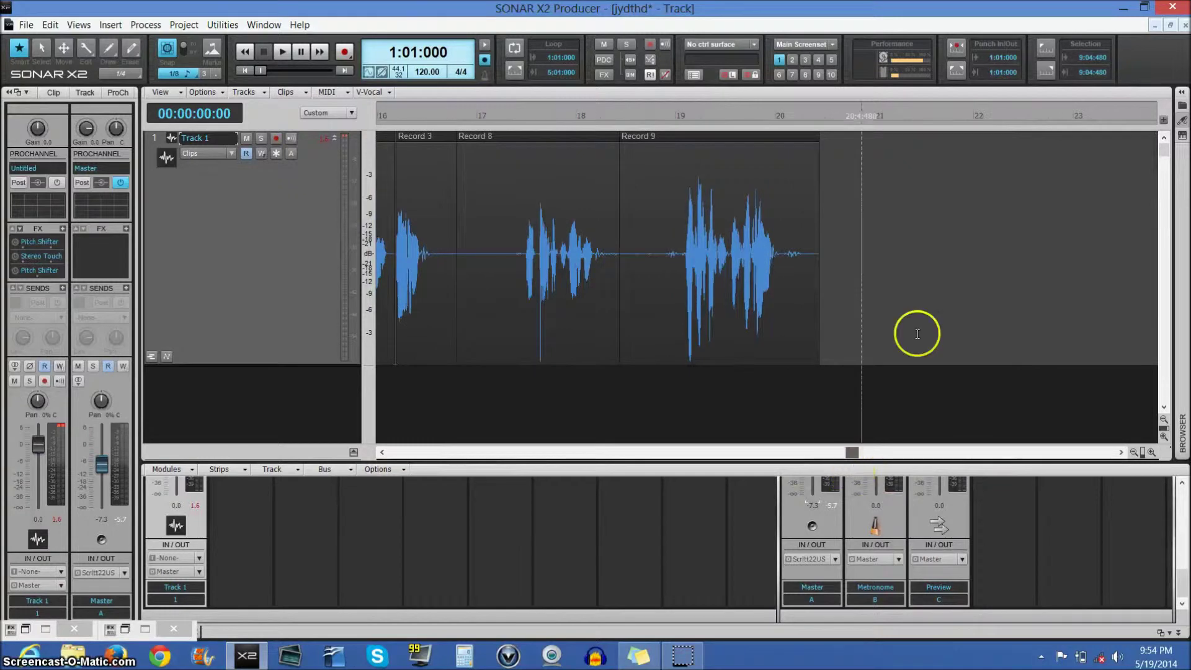
{"action": "scroll", "coordinate": [899, 266], "scroll_direction": "left", "scroll_amount": 9}
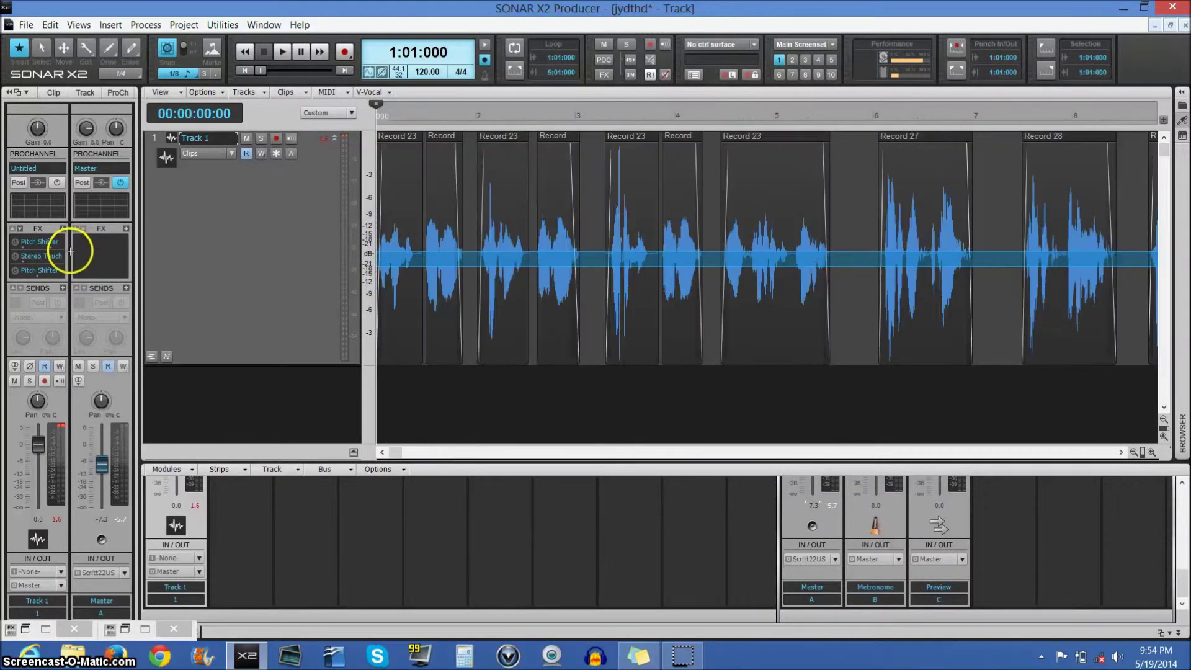
Select all clips with Ctrl+A and apply Process > Apply Effect > Reverse
{"action": "key", "text": "ctrl+a"}
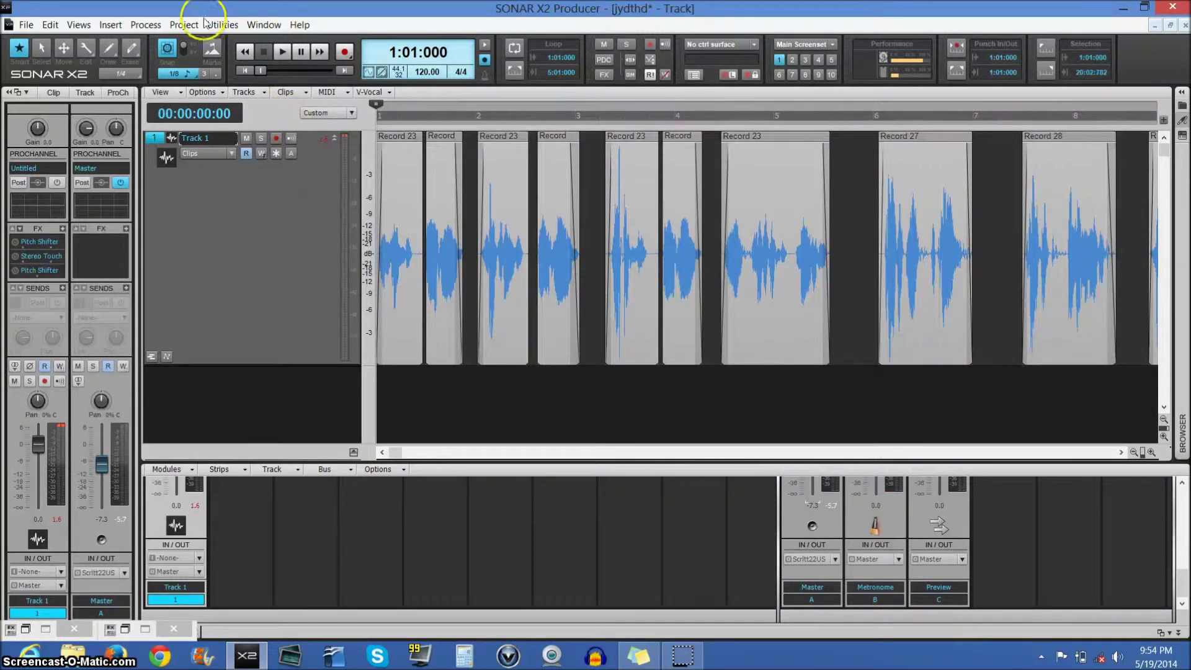
{"action": "left_click", "coordinate": [146, 24]}
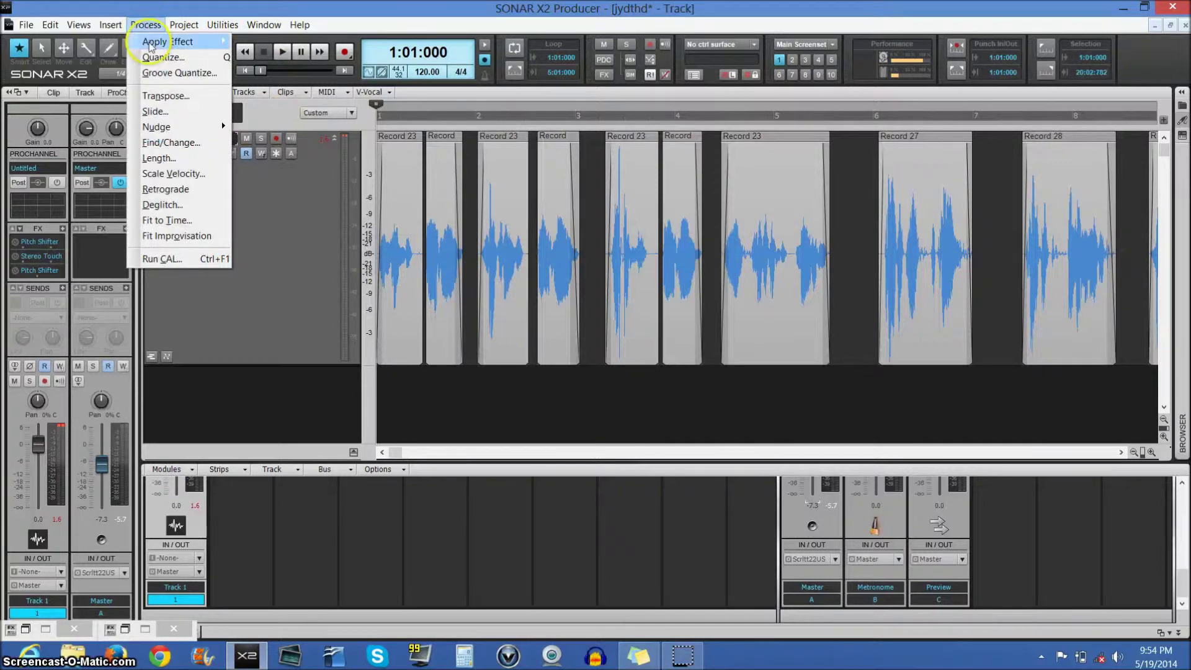
{"action": "mouse_move", "coordinate": [199, 42]}
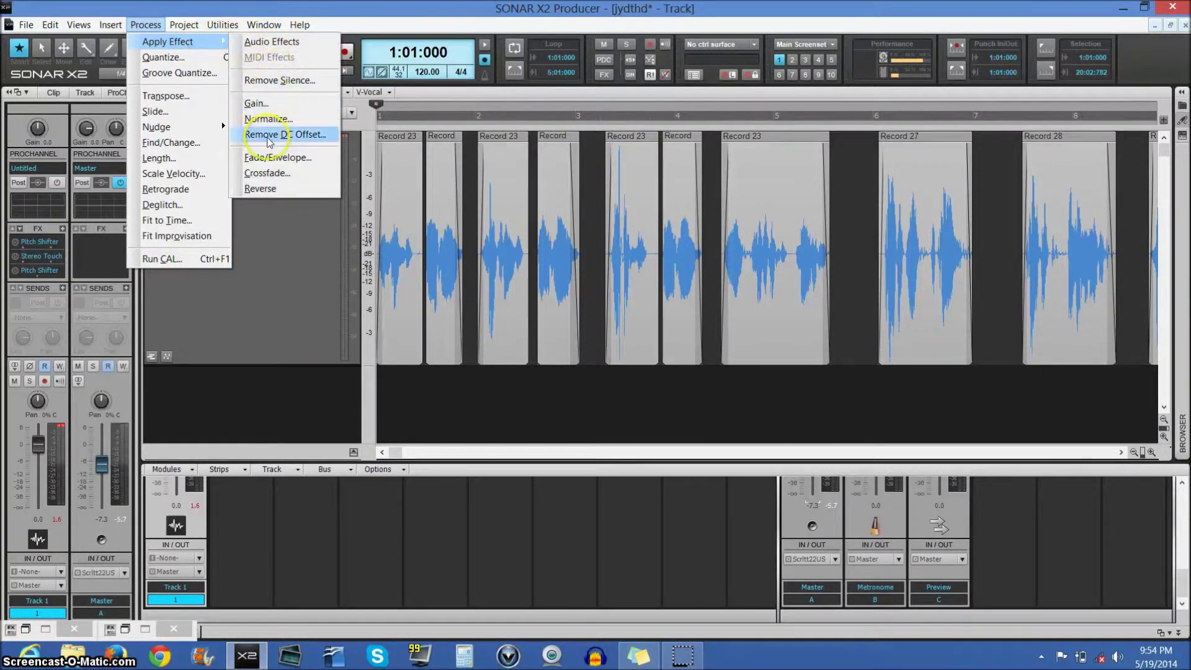
{"action": "left_click", "coordinate": [261, 188]}
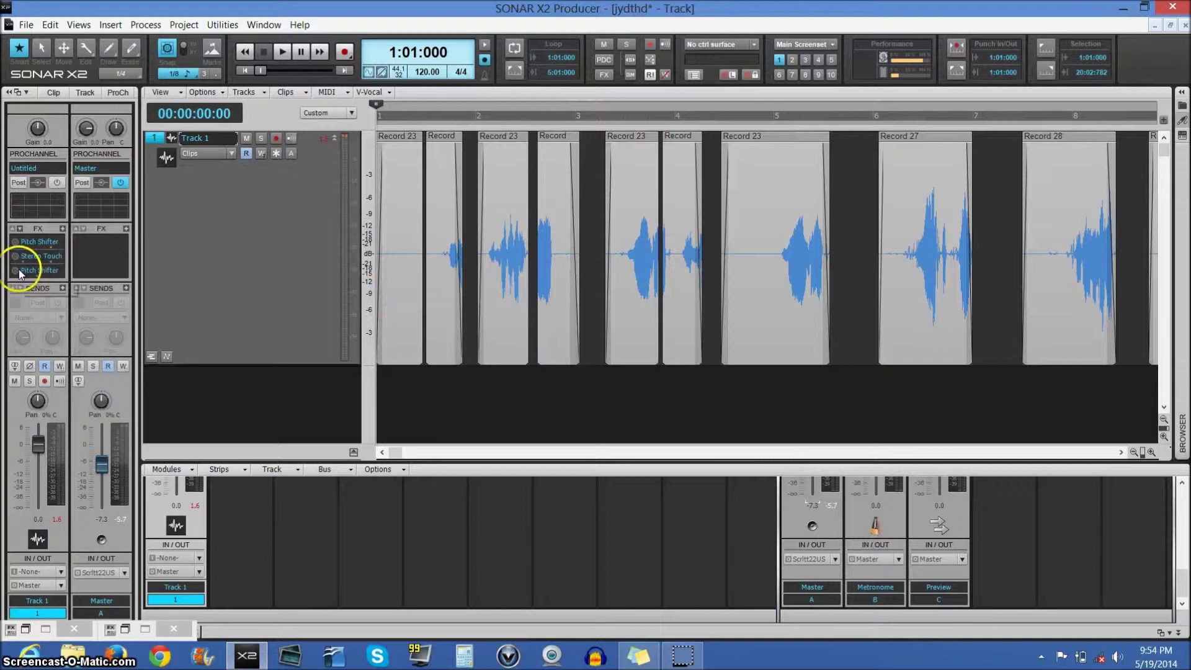
{"action": "left_click", "coordinate": [20, 229]}
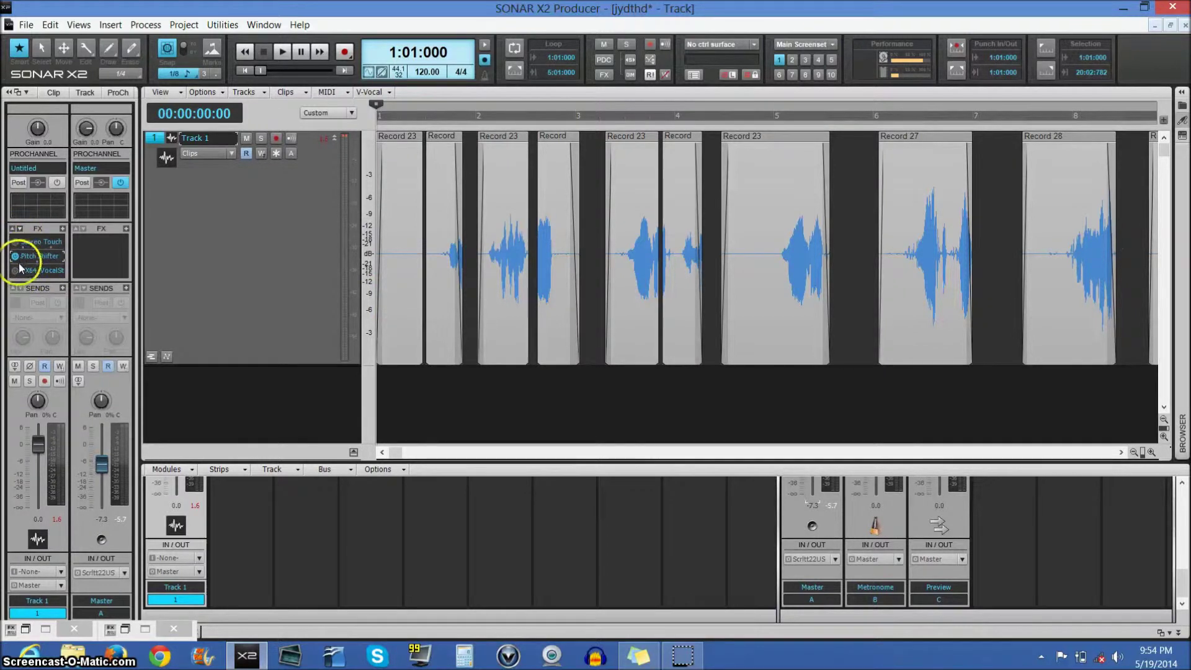
{"action": "left_click", "coordinate": [12, 229]}
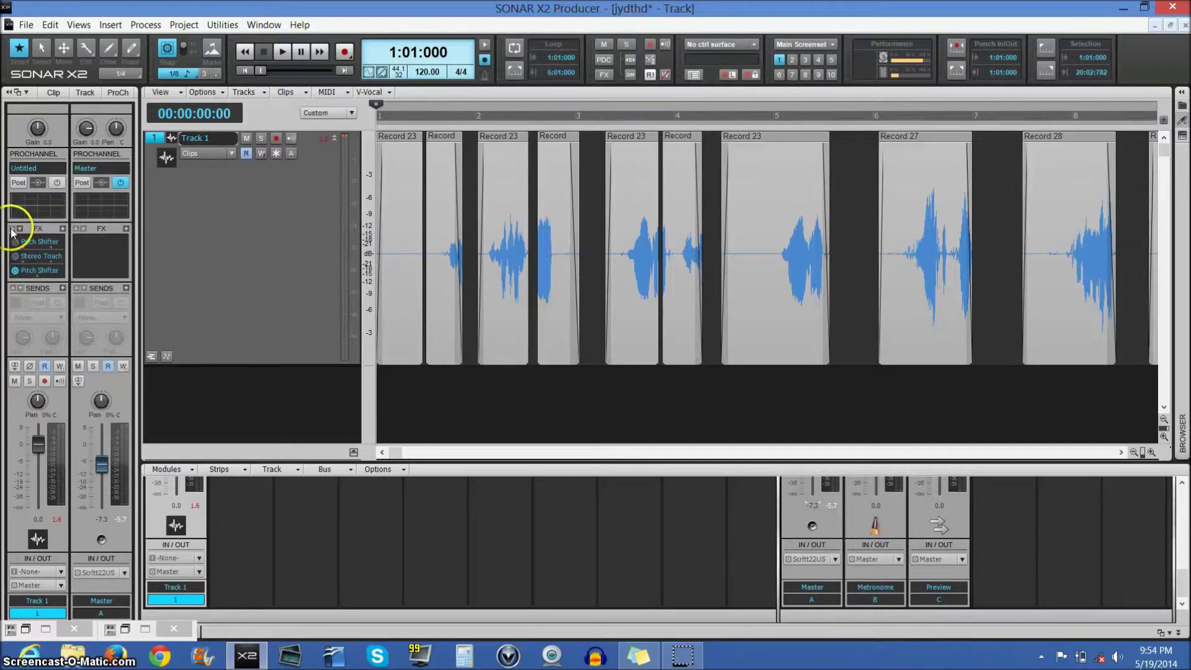
{"action": "left_click", "coordinate": [281, 53]}
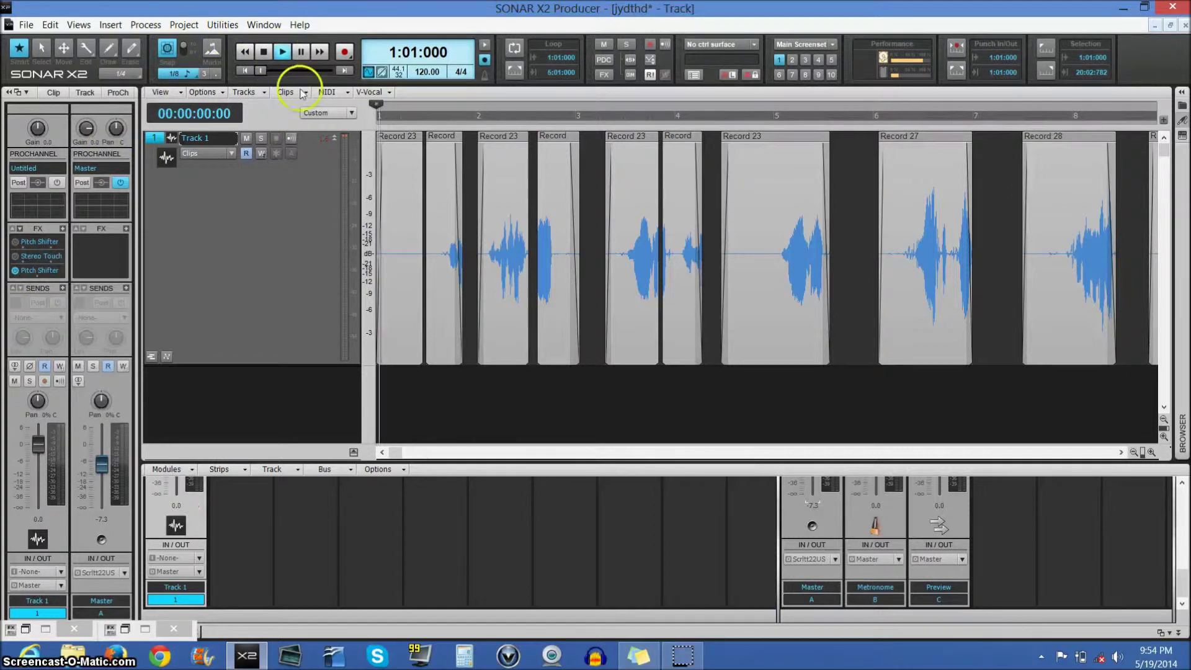
{"action": "left_click", "coordinate": [486, 348]}
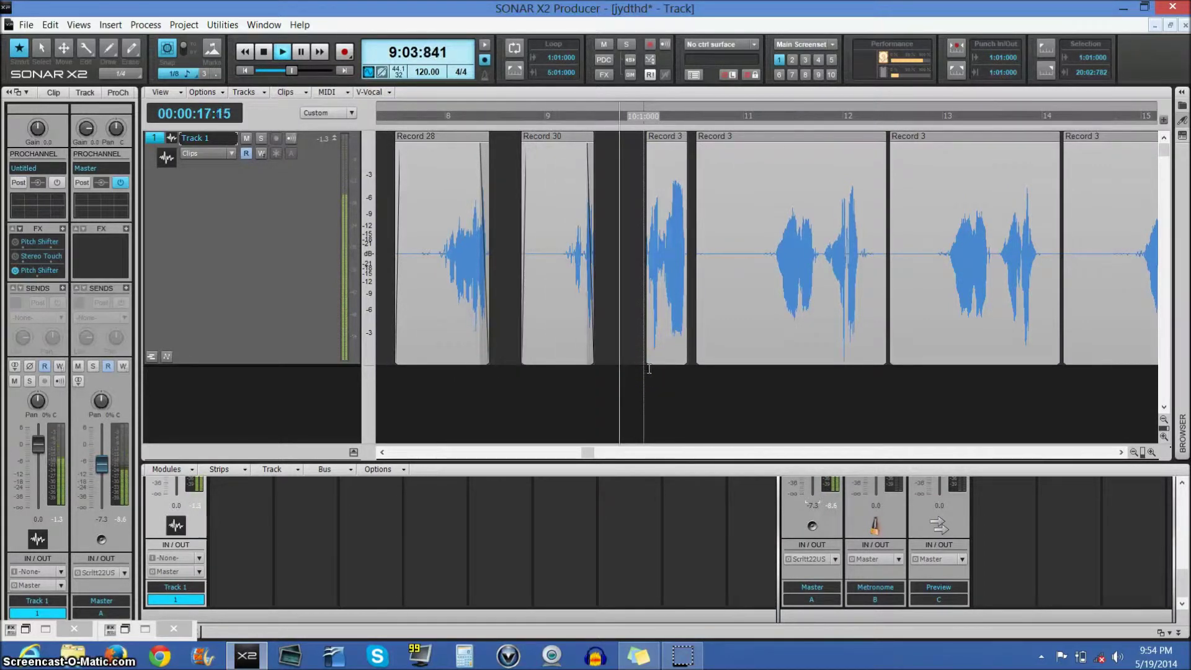
{"action": "left_click", "coordinate": [649, 359]}
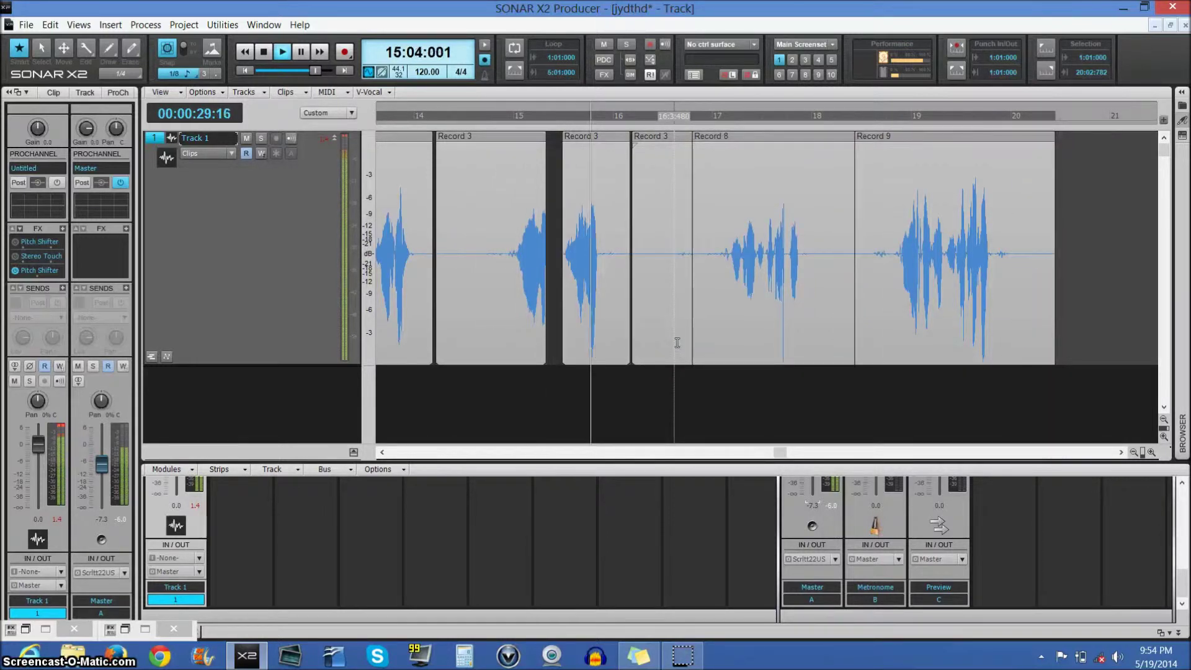
{"action": "left_click", "coordinate": [663, 319]}
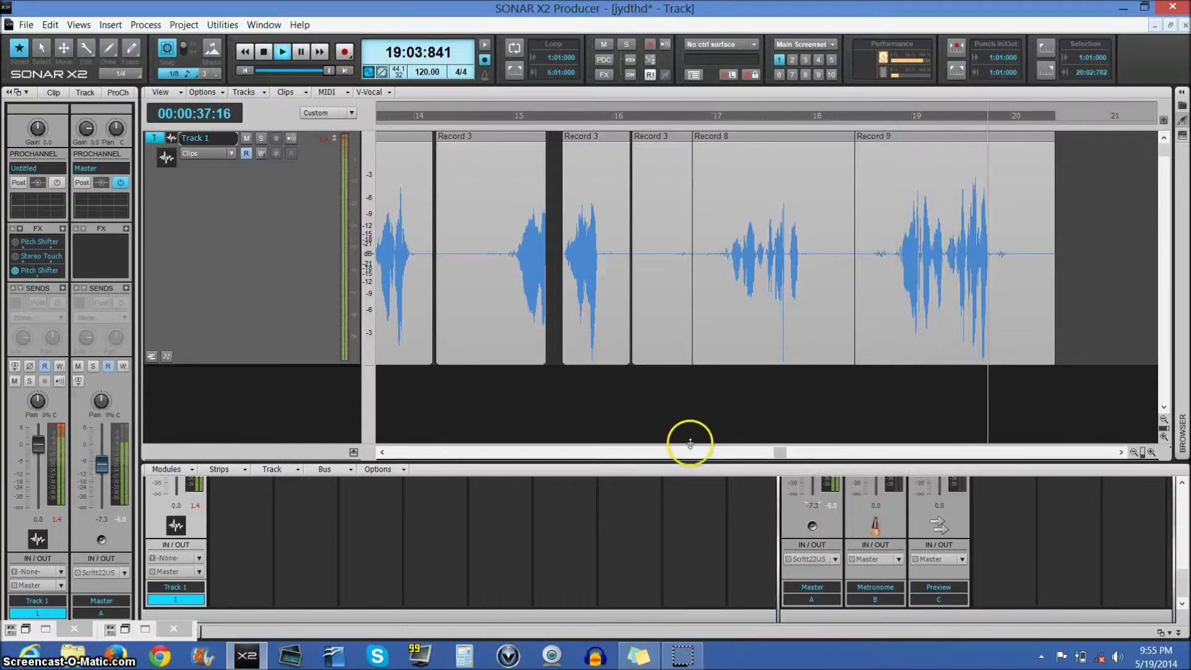
{"action": "left_click", "coordinate": [263, 55]}
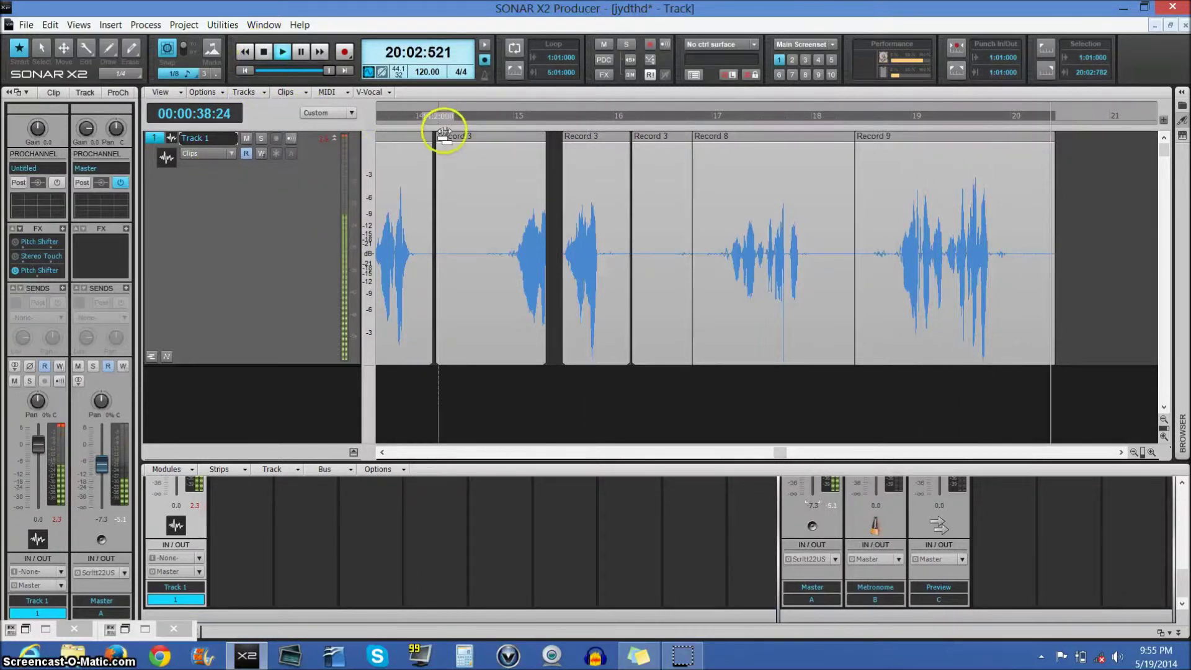
{"action": "key", "text": "w"}
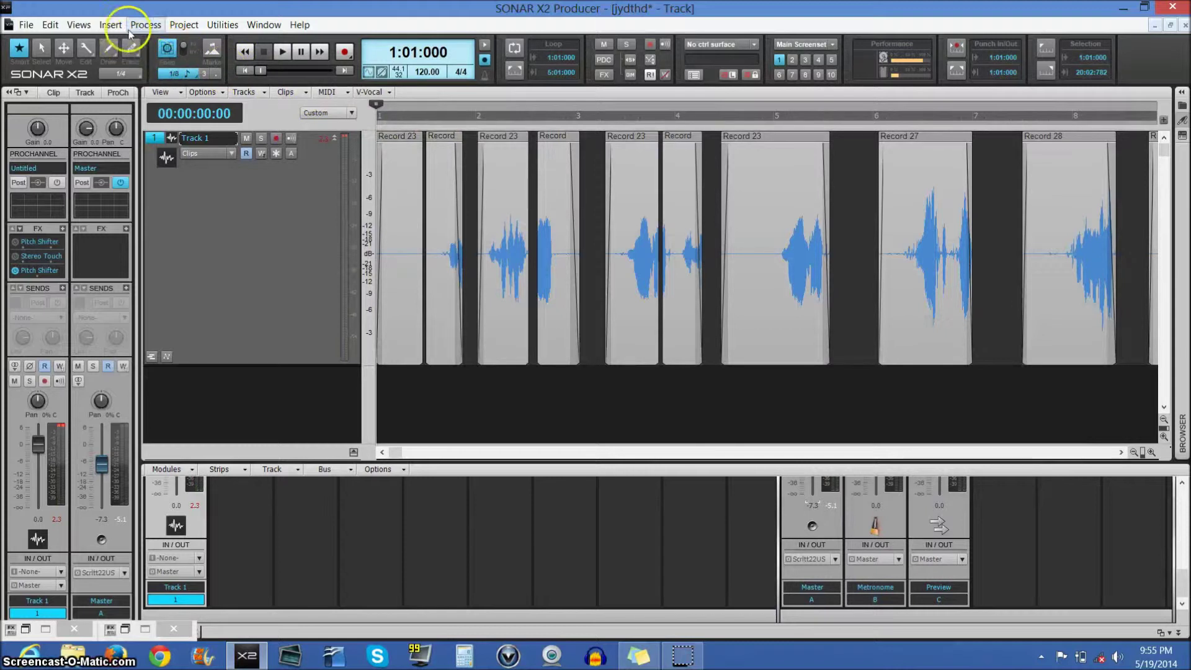
After checking the Process > Apply Effect menu, undo the Reverse applied to Track 1's clips
{"action": "left_click", "coordinate": [146, 25]}
{"action": "mouse_move", "coordinate": [175, 47]}
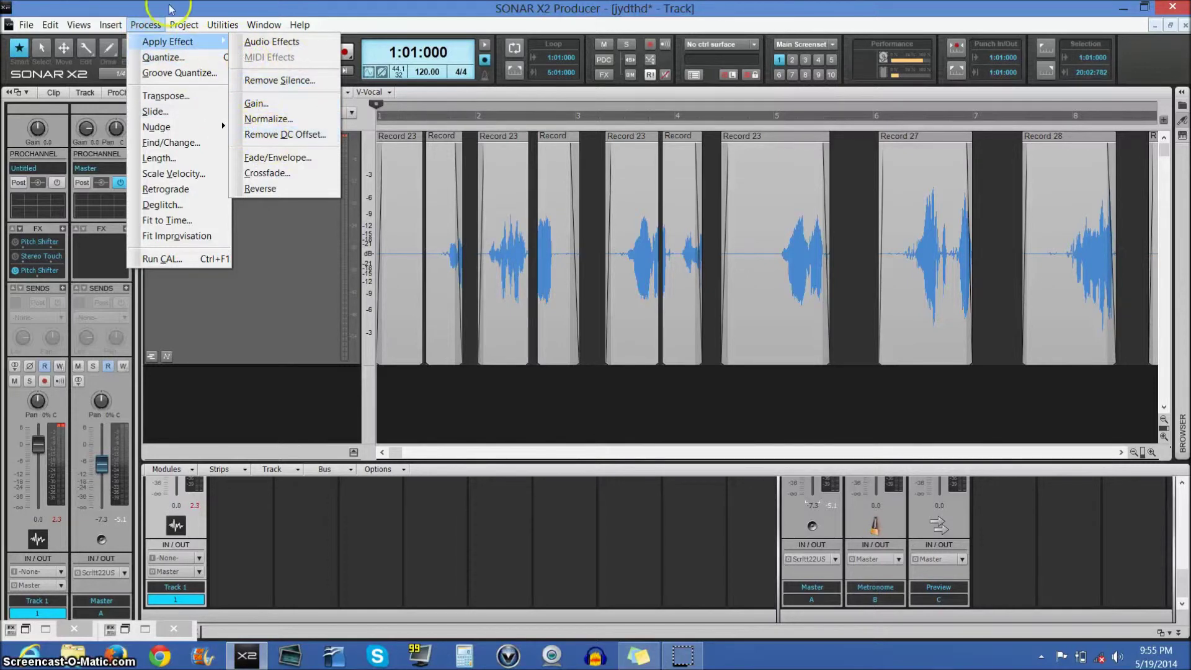
{"action": "left_click", "coordinate": [153, 12]}
{"action": "left_click", "coordinate": [51, 26]}
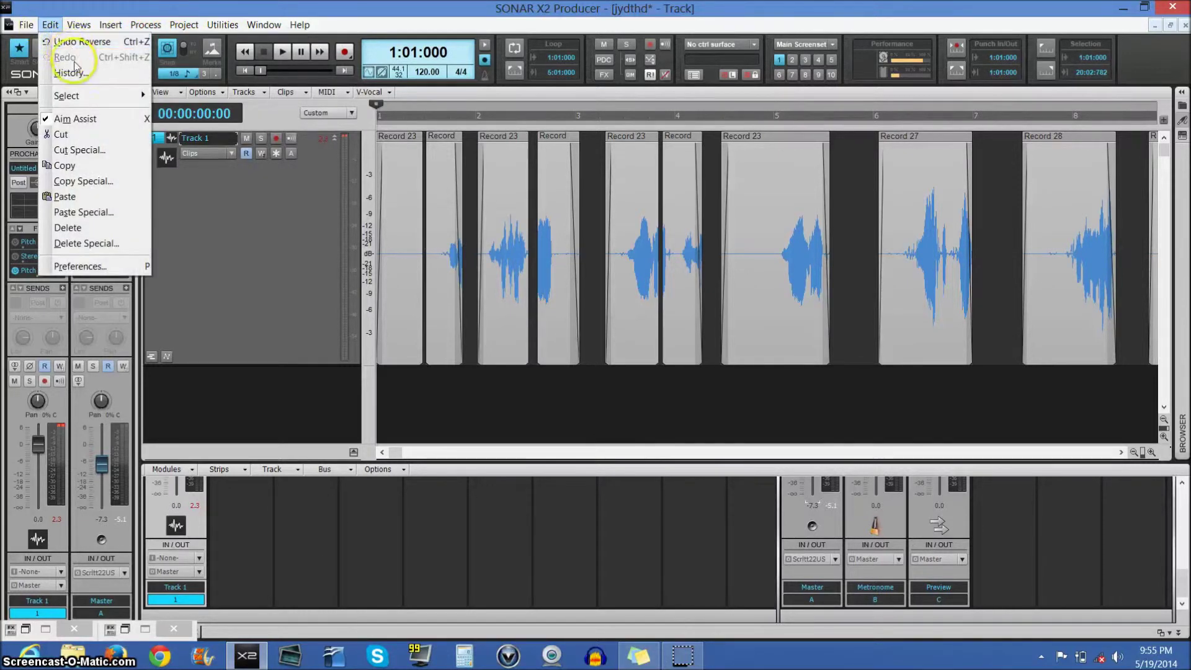
{"action": "left_click", "coordinate": [72, 42]}
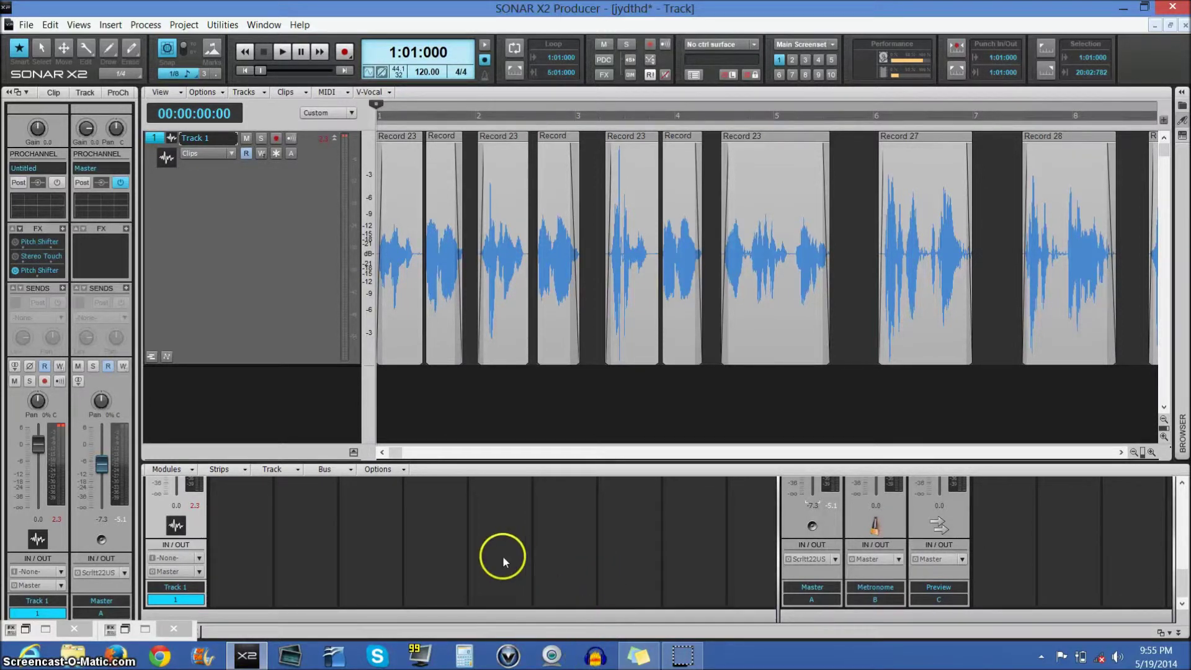
{"action": "left_click_drag", "start_coordinate": [29, 243], "coordinate": [42, 256]}
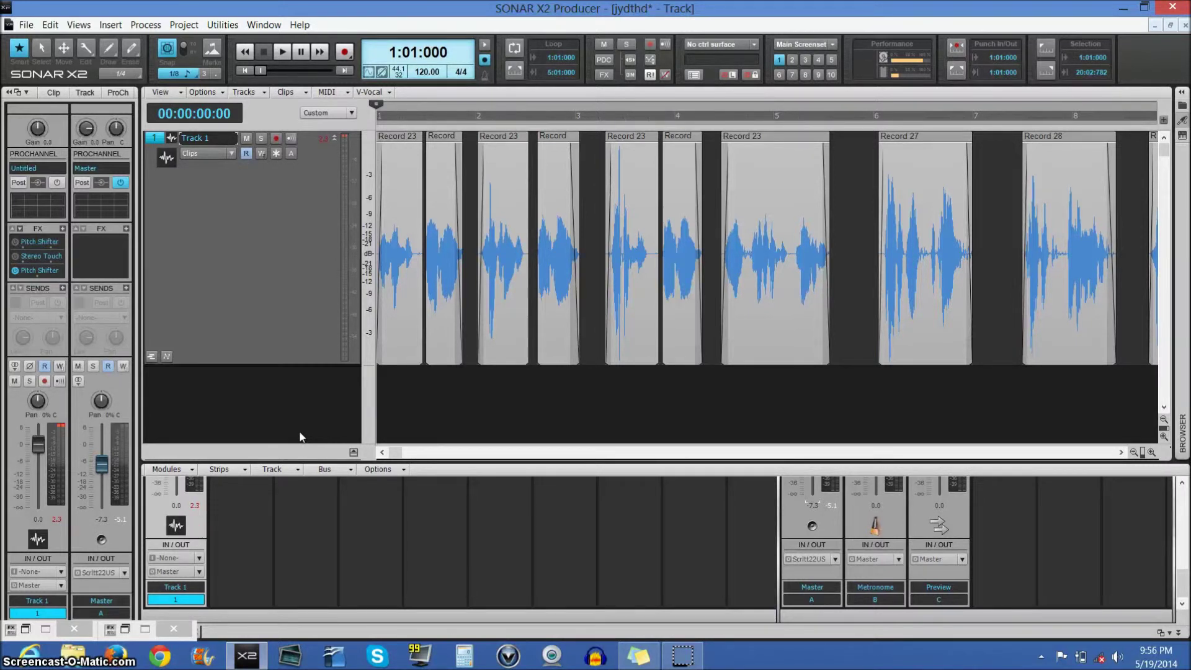
{"action": "left_click", "coordinate": [401, 415]}
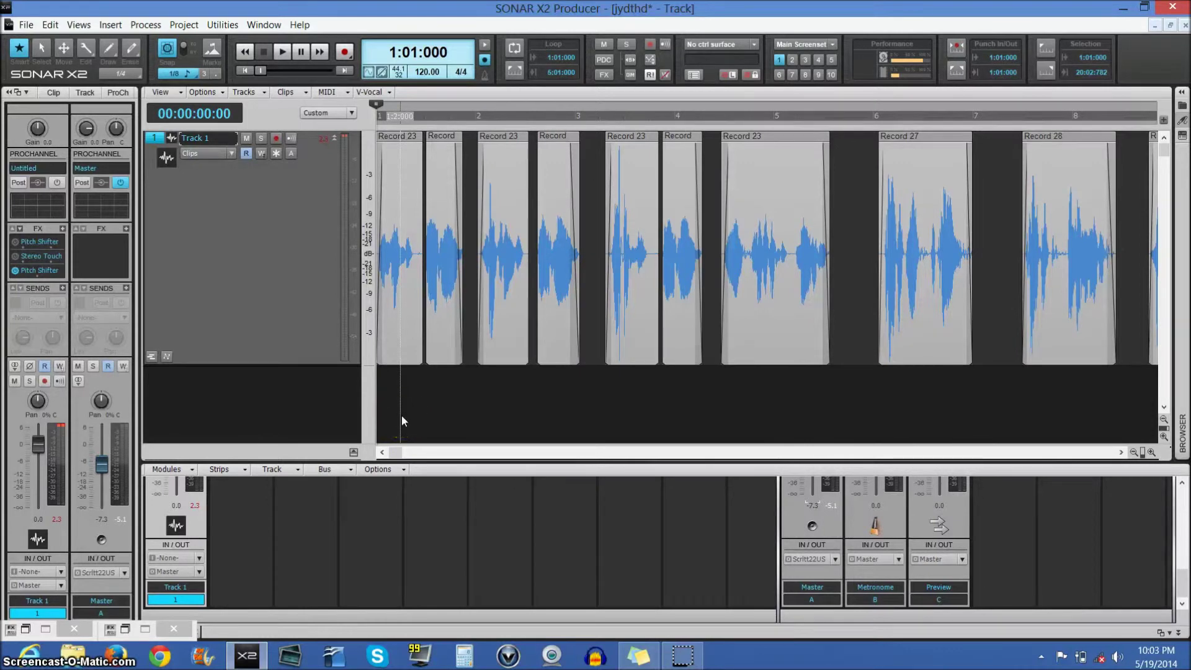